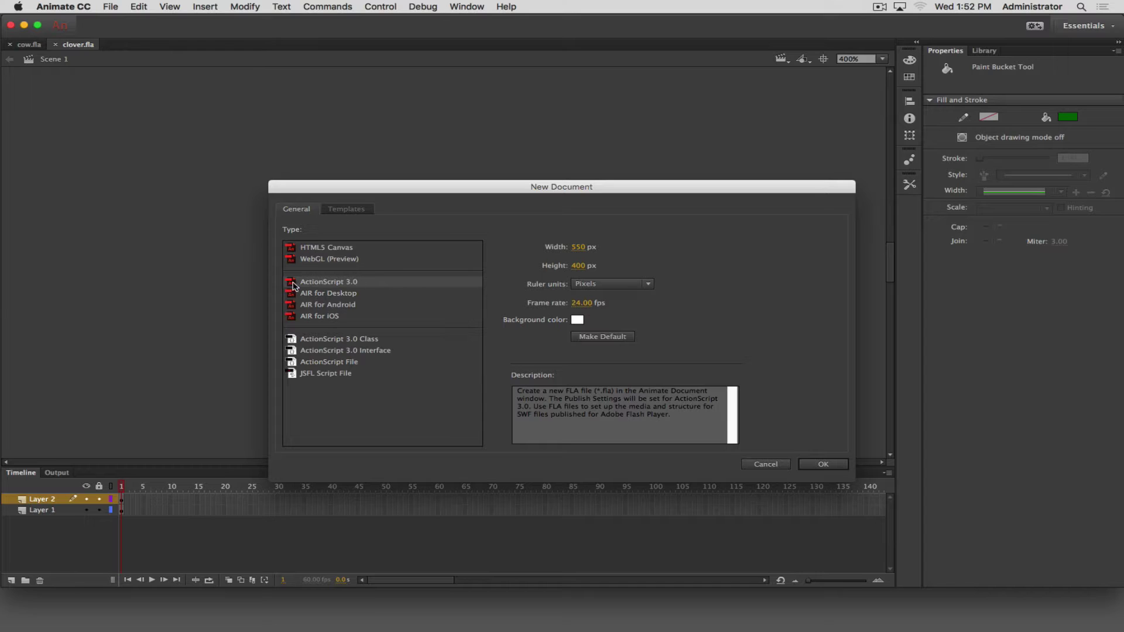
- Create a new ActionScript 3.0 document 64 px wide and 64 px high with a frame rate of 60 fps
click(329, 284)
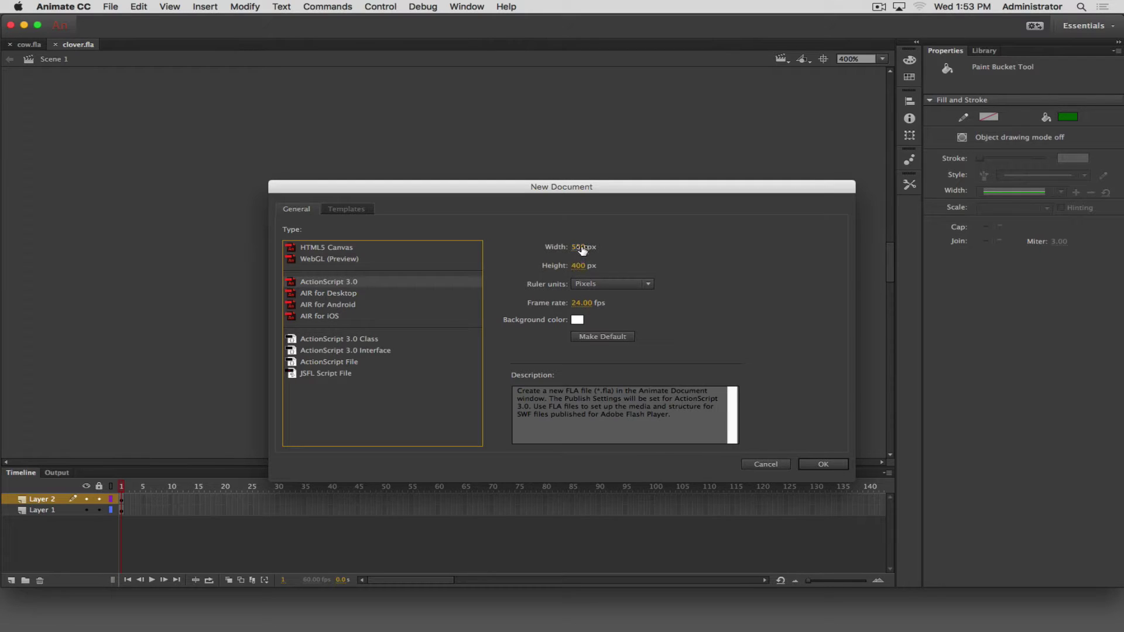
click(582, 249)
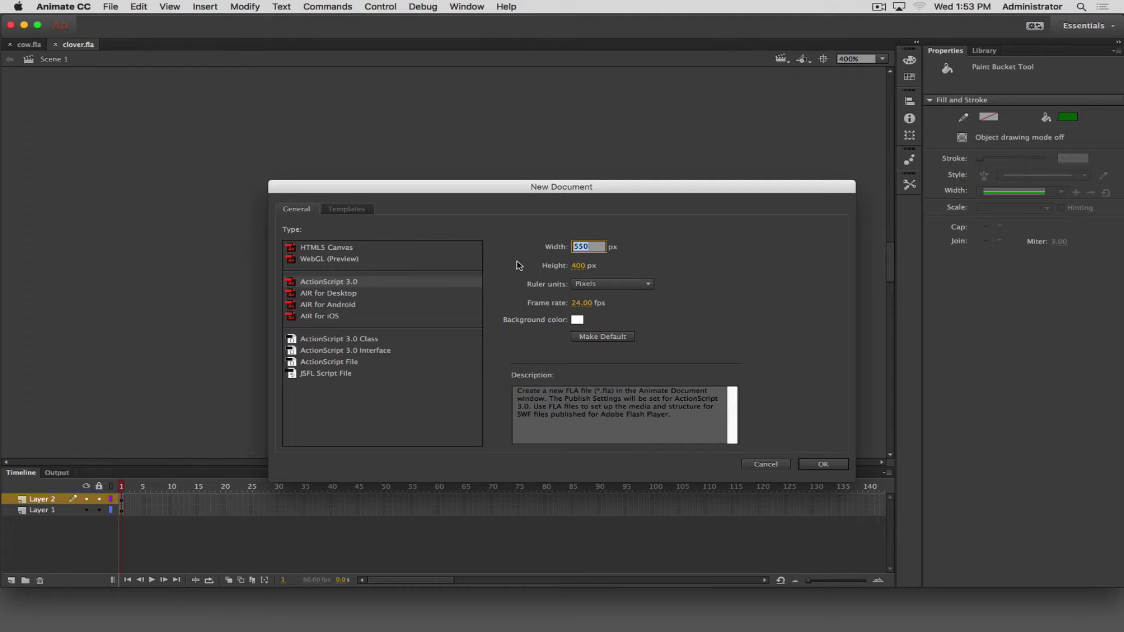
text(64)
key(Tab)
text(64)
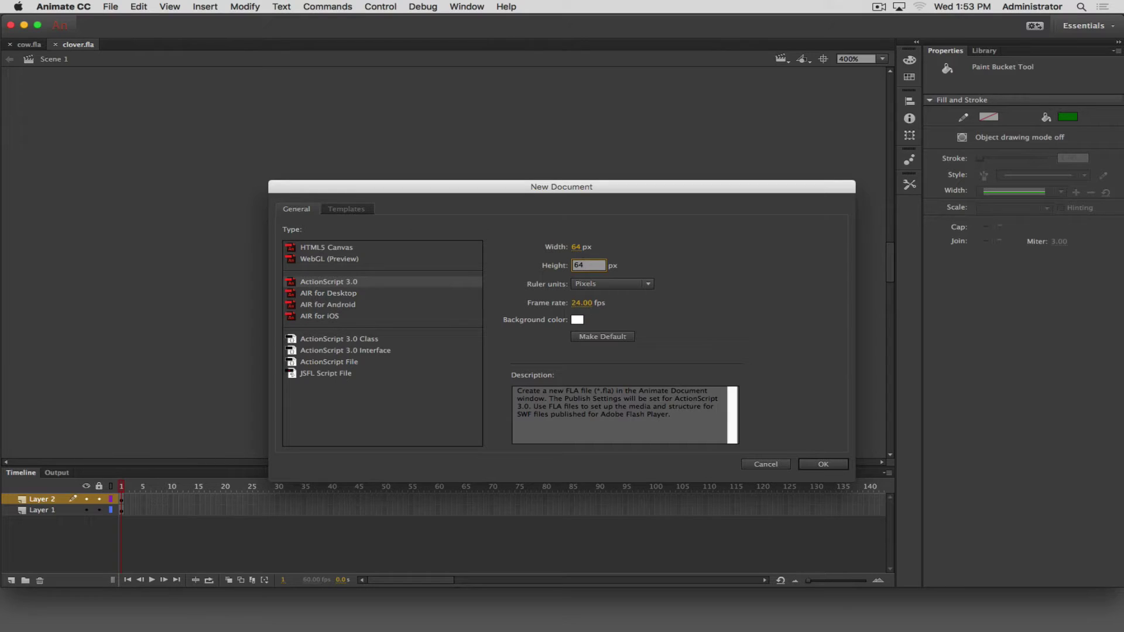
click(582, 303)
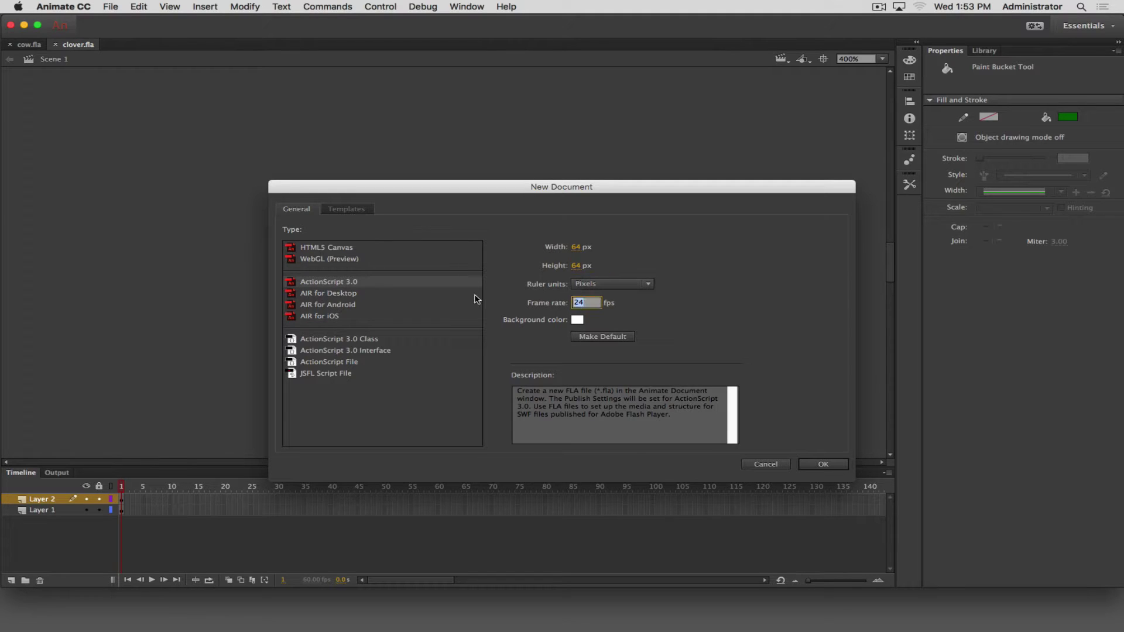
text(60)
click(821, 464)
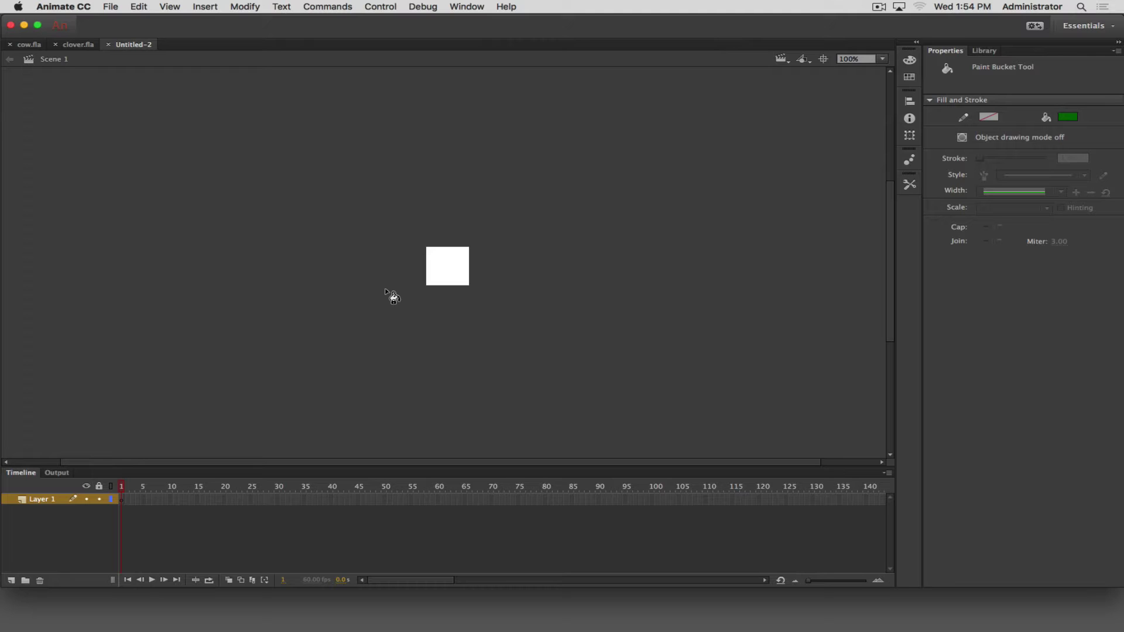
- Paint a green triangle outline on the stage in frame 1 with the Brush tool
key(b)
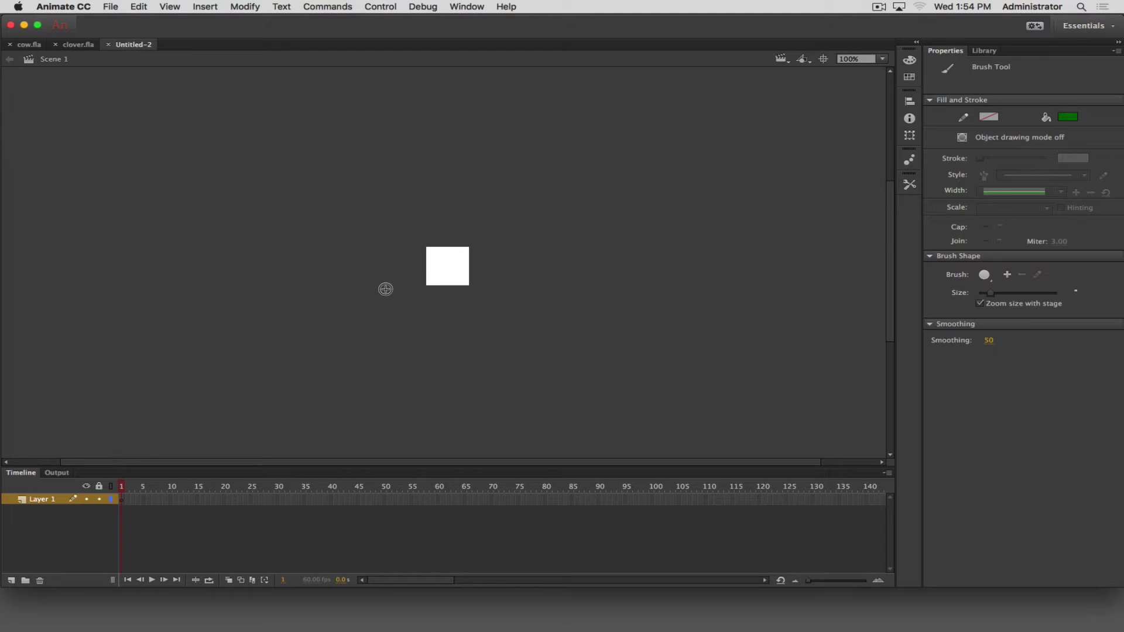
mouse_move(448, 251)
mouse_down()
mouse_move(430, 278)
mouse_move(462, 275)
mouse_move(448, 249)
mouse_up()
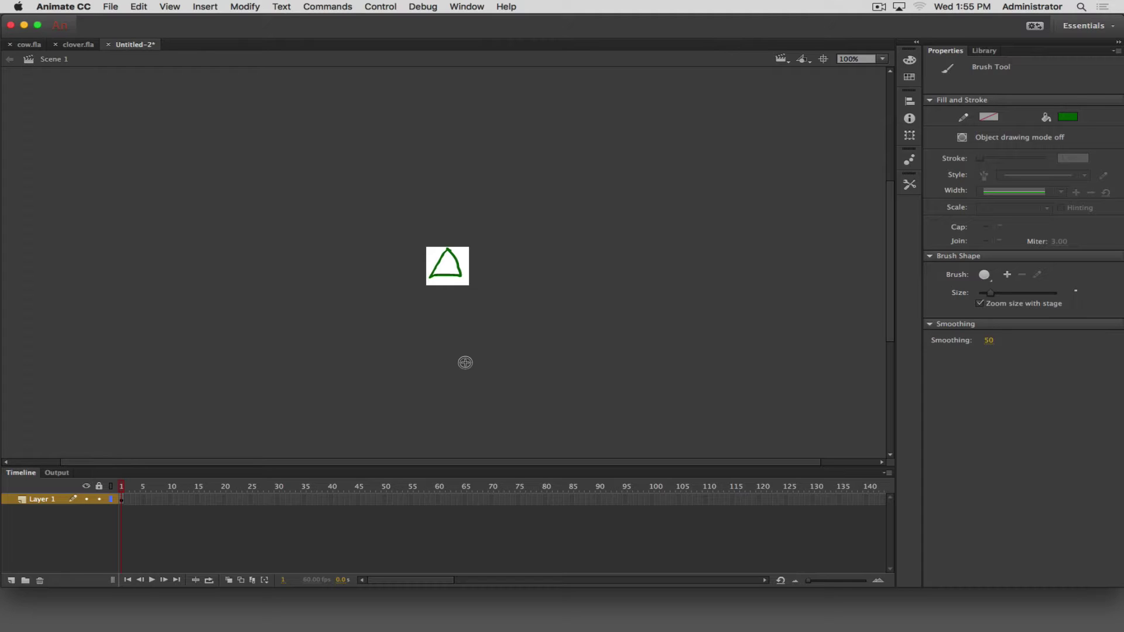
drag(448, 249, 460, 268)
- Change the fill colour to red and scribble brush strokes over the green triangle in frame 1
click(909, 185)
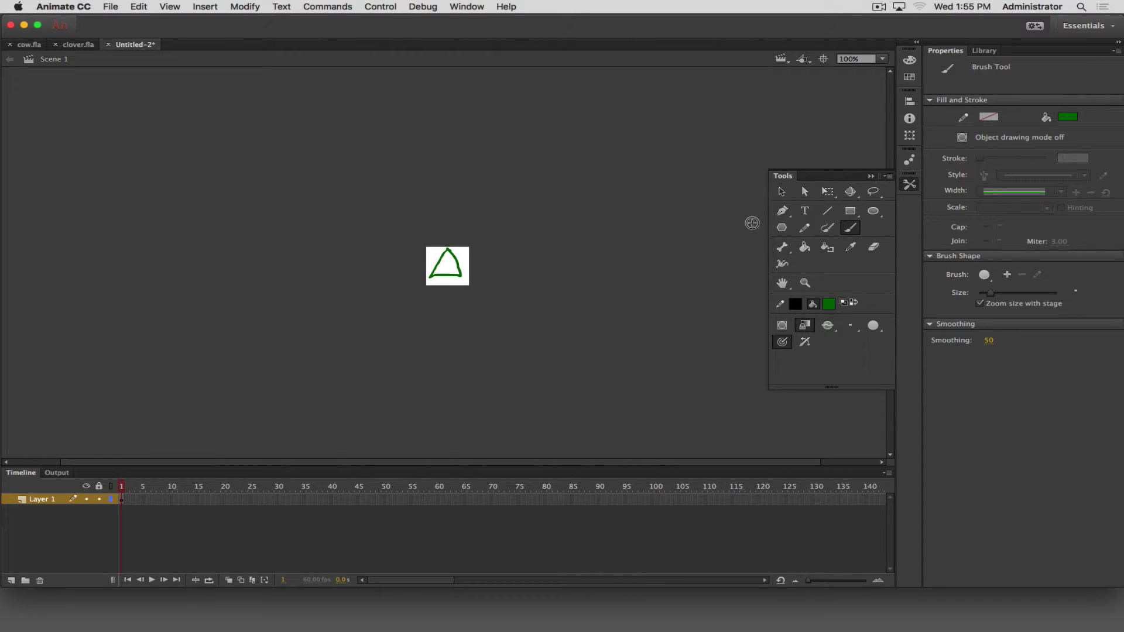
click(835, 308)
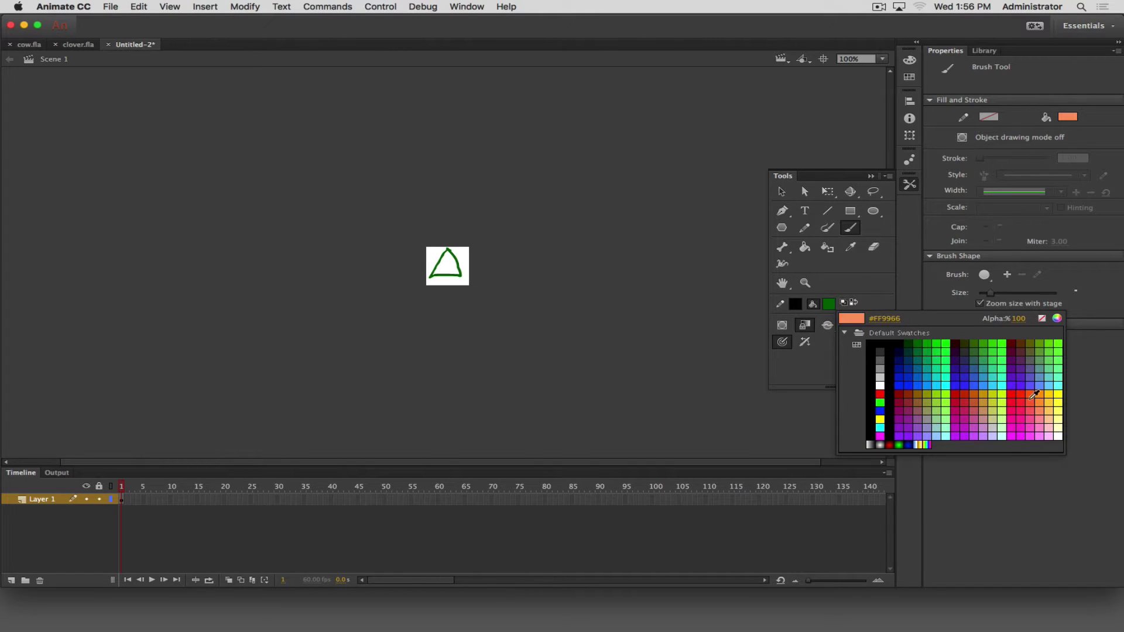
click(1012, 394)
mouse_move(465, 255)
mouse_down()
mouse_move(460, 277)
mouse_move(451, 261)
mouse_move(469, 257)
mouse_move(431, 276)
mouse_move(461, 265)
mouse_move(463, 282)
mouse_move(431, 251)
mouse_move(467, 249)
mouse_up()
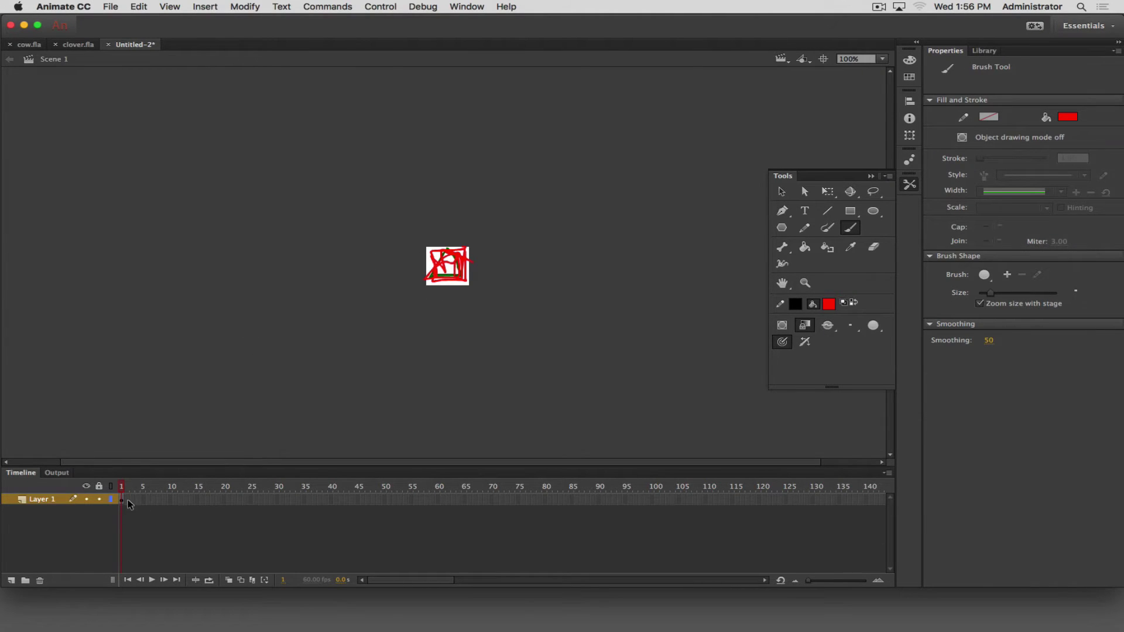
- Insert a blank keyframe at frame 2 of Layer 1 and compare it with frame 1
click(130, 505)
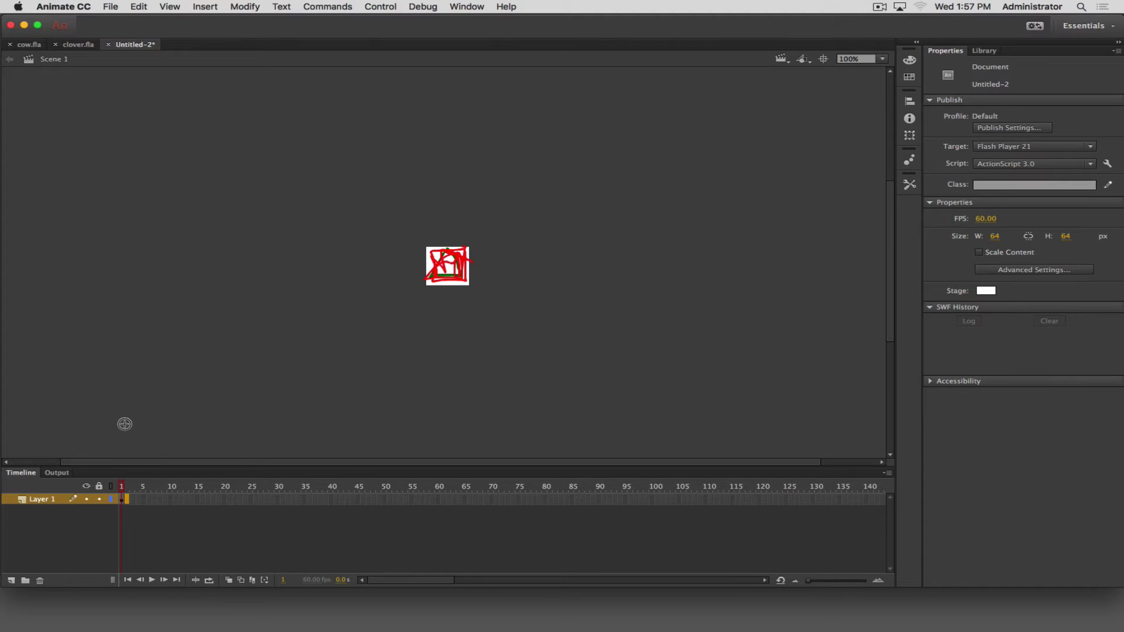
click(218, 5)
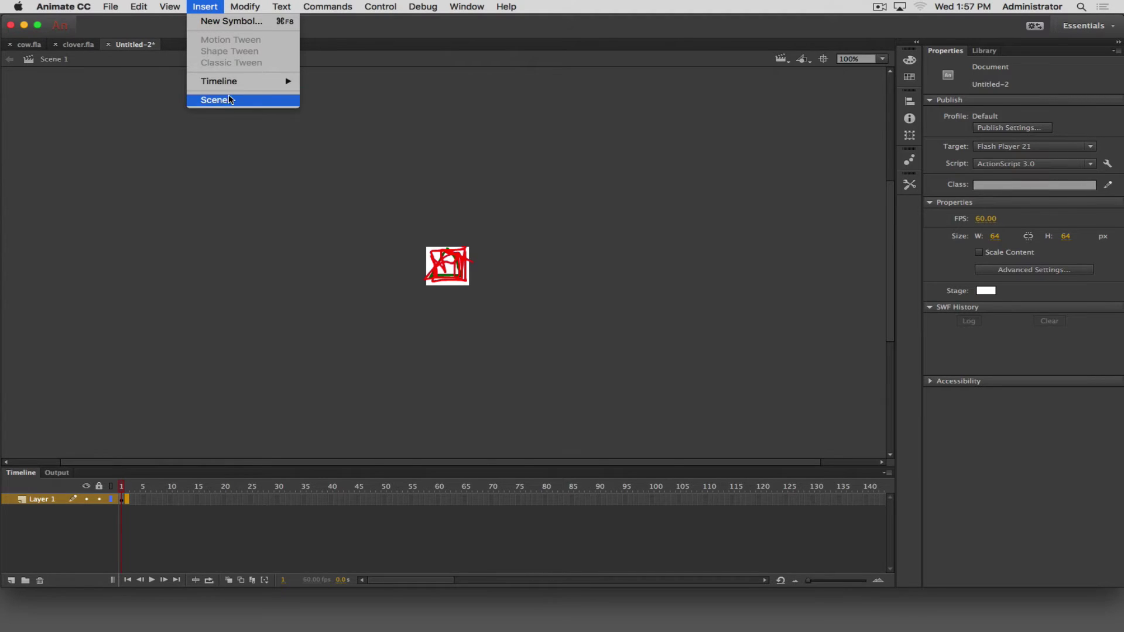
mouse_move(287, 82)
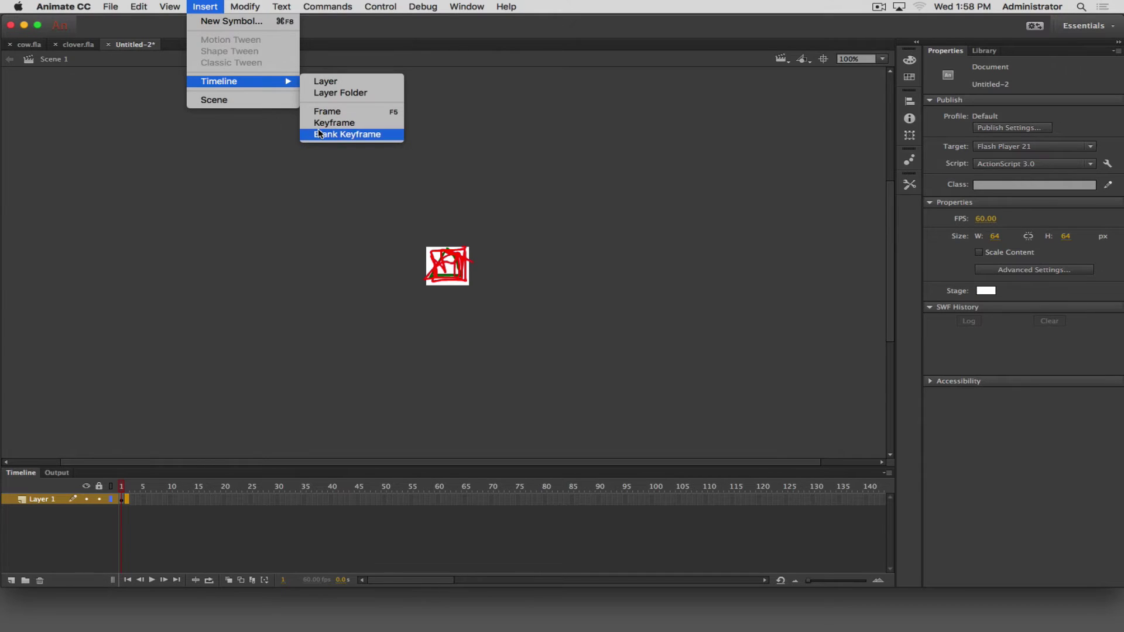
click(201, 216)
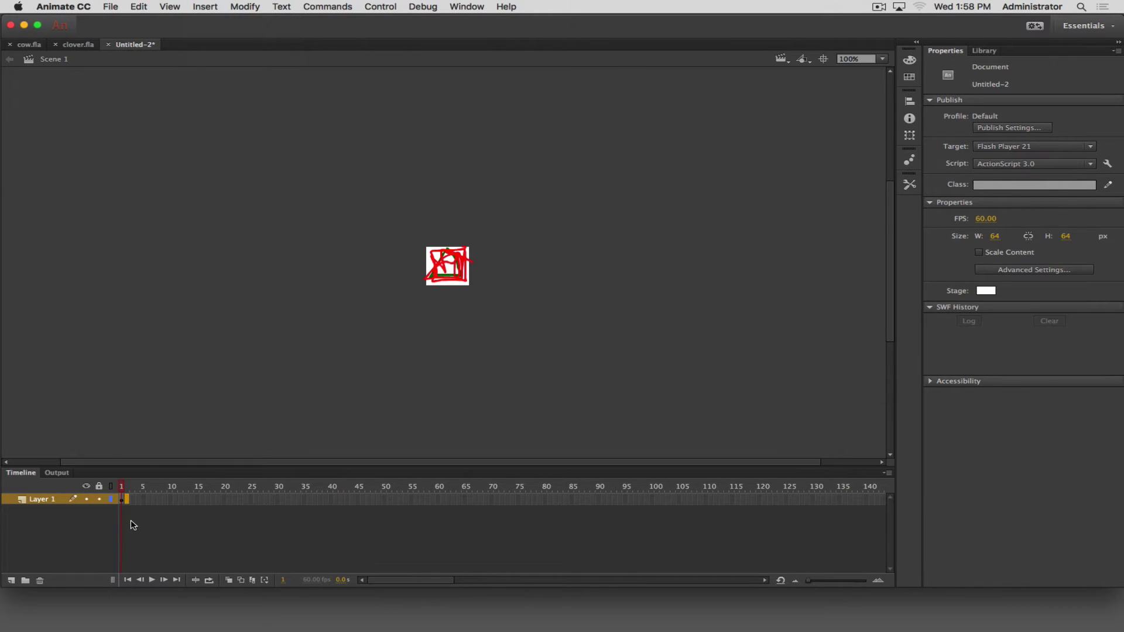
key(F7)
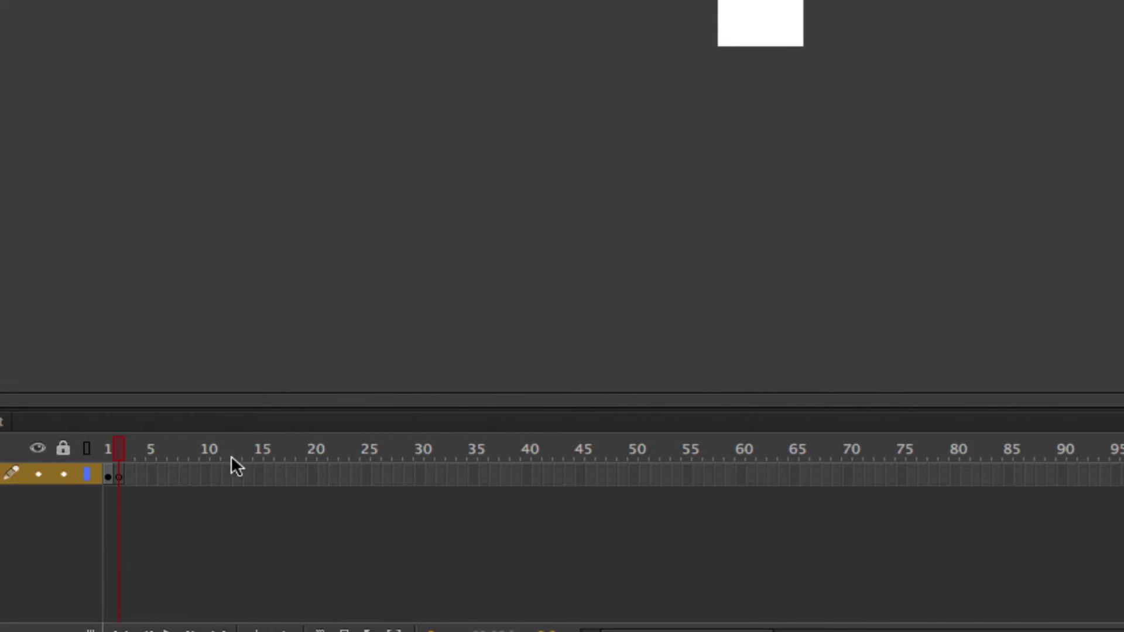
drag(117, 449, 98, 447)
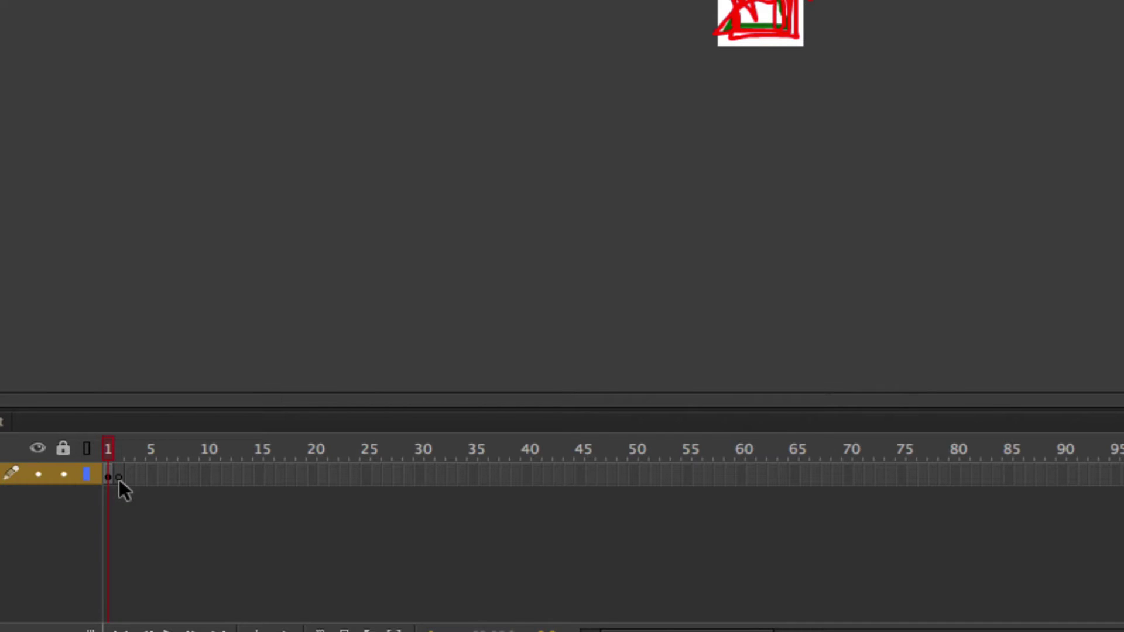
click(120, 449)
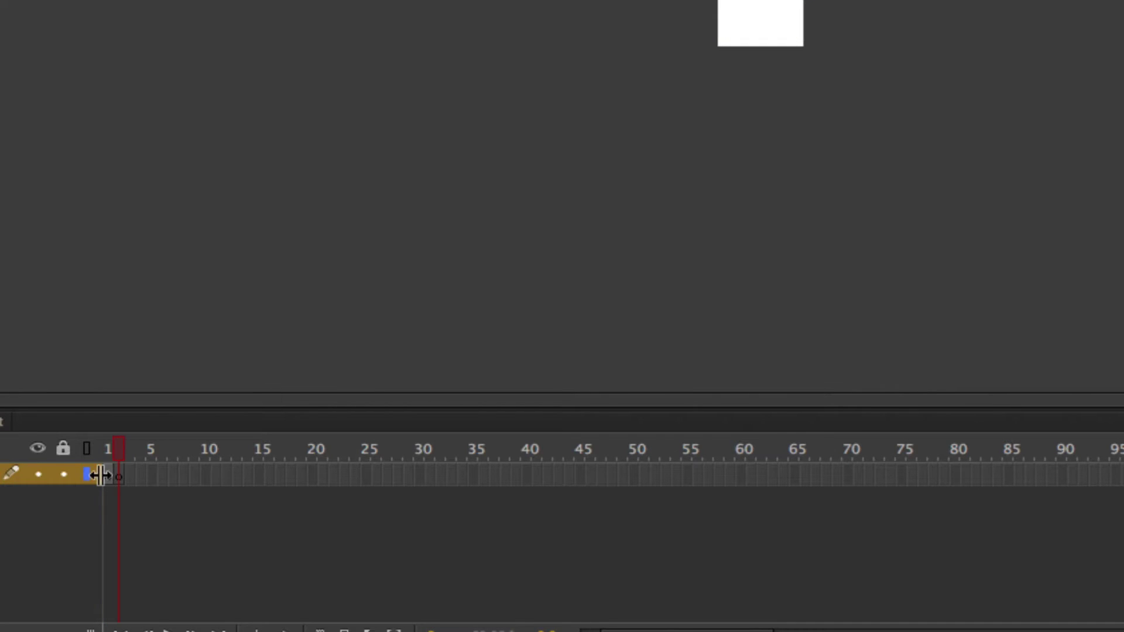
- Paint a dense red scribble on the stage in frame 2, with one stroke starting outside the stage
drag(726, 122, 315, 307)
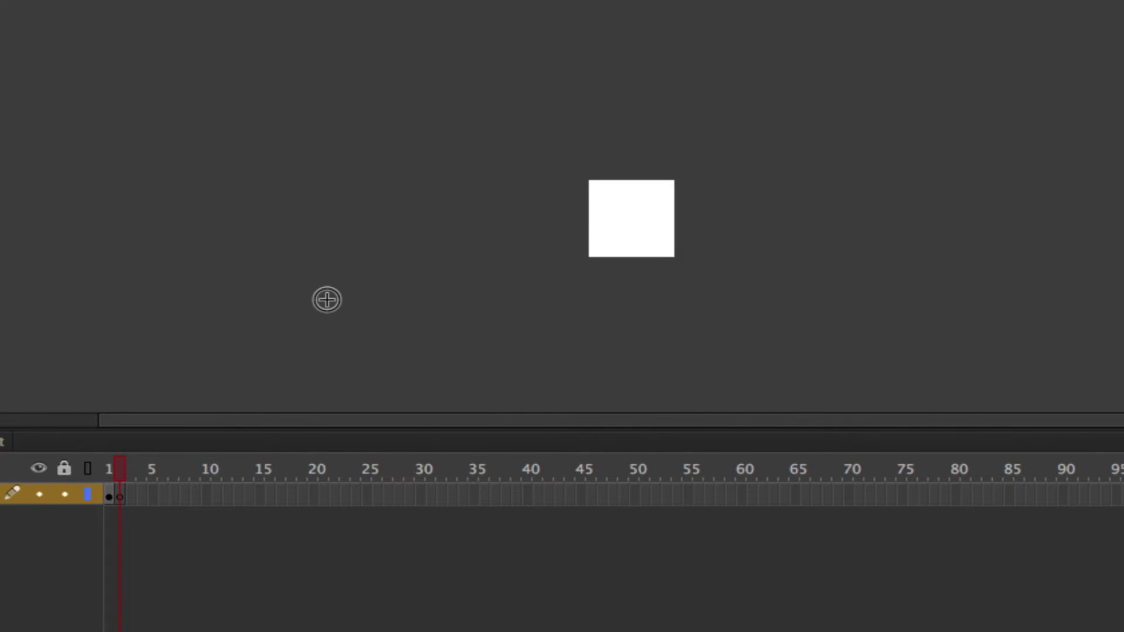
mouse_move(379, 347)
mouse_down()
mouse_move(630, 193)
mouse_move(624, 239)
mouse_move(609, 214)
mouse_up()
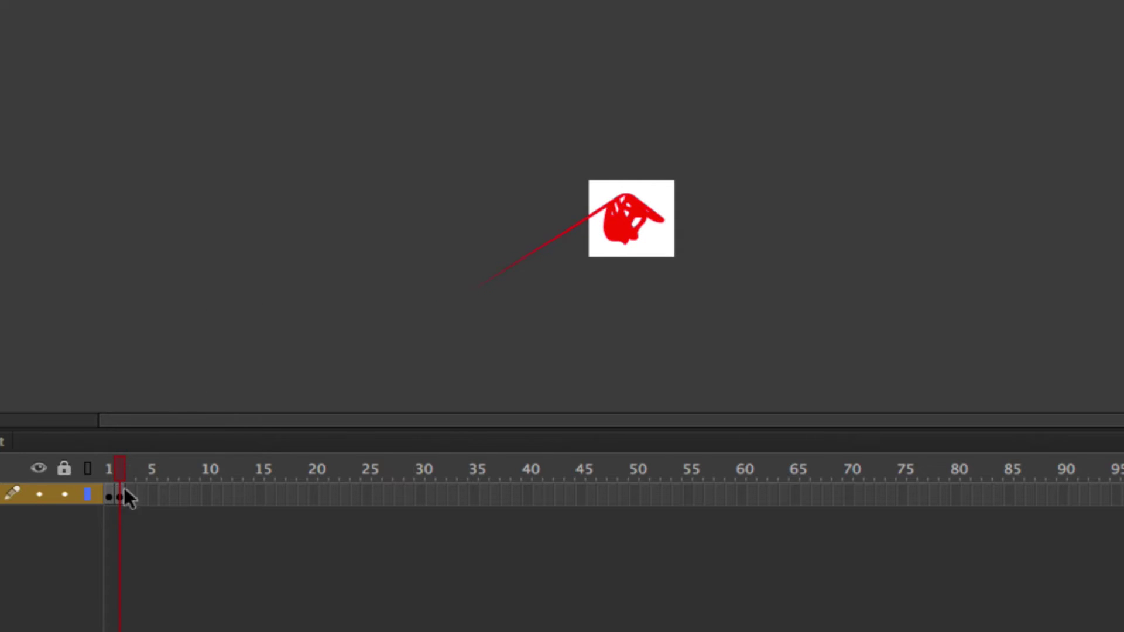
mouse_move(115, 462)
mouse_down()
mouse_move(96, 462)
mouse_move(122, 468)
mouse_up()
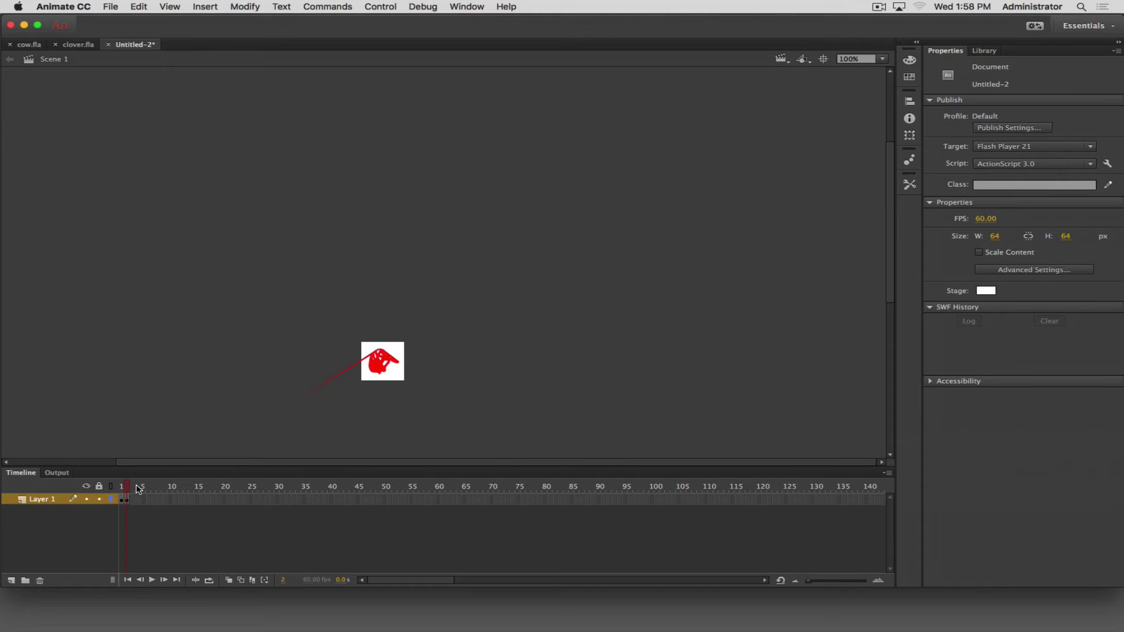
- Remove the part of the red stroke that lies outside the stage in frame 2
key(super+equal)
key(super+equal)
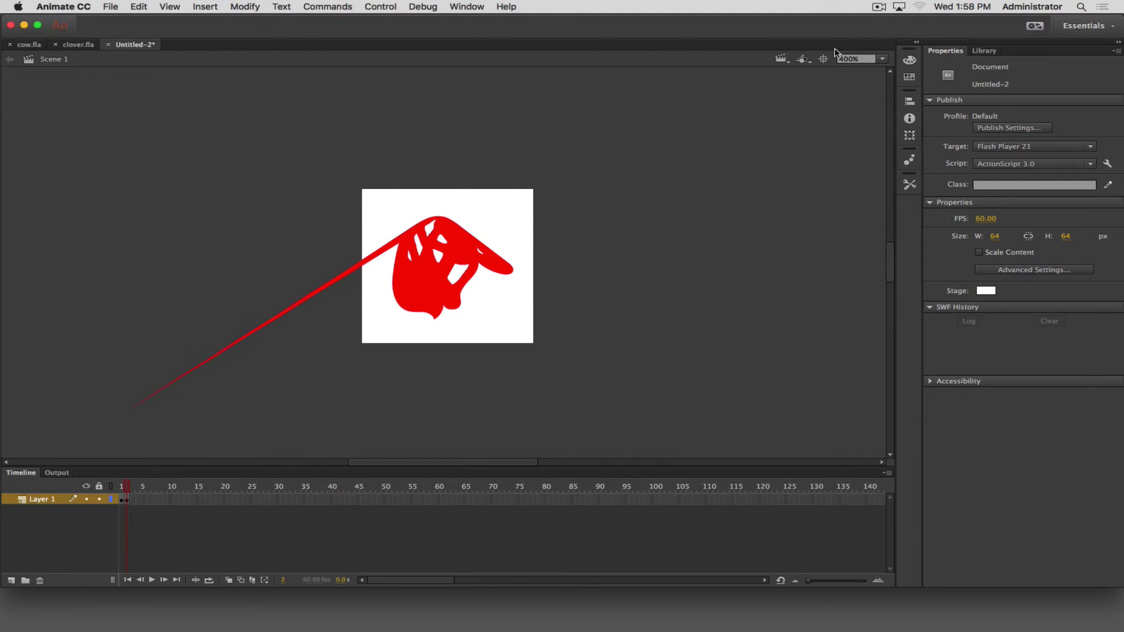
click(883, 60)
click(883, 61)
mouse_move(135, 406)
mouse_down()
mouse_move(354, 265)
mouse_move(208, 367)
mouse_move(159, 375)
mouse_up()
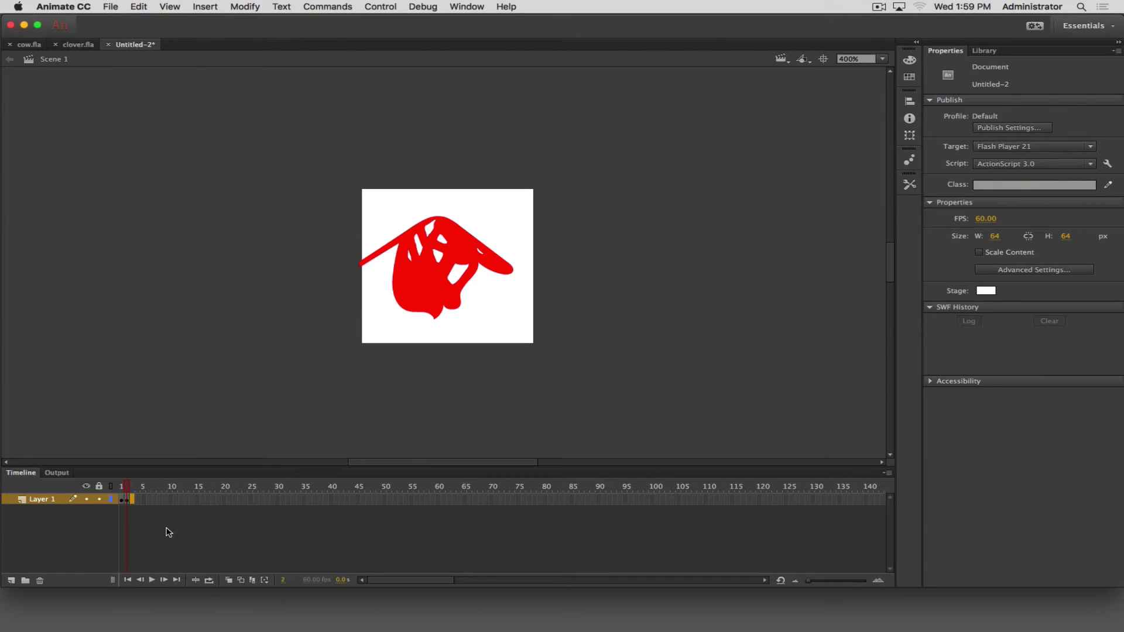
- Insert a blank keyframe at frame 3 and paint a red zigzag across the stage with the Brush tool
key(F7)
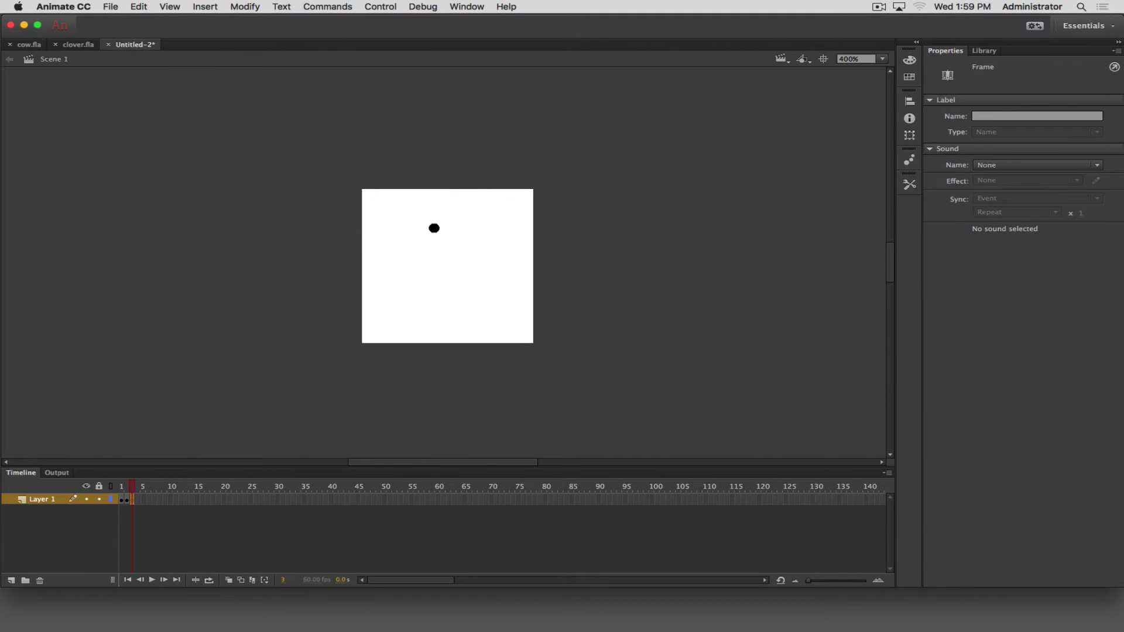
key(b)
mouse_move(449, 217)
mouse_down()
mouse_move(503, 240)
mouse_move(381, 283)
mouse_move(383, 320)
mouse_up()
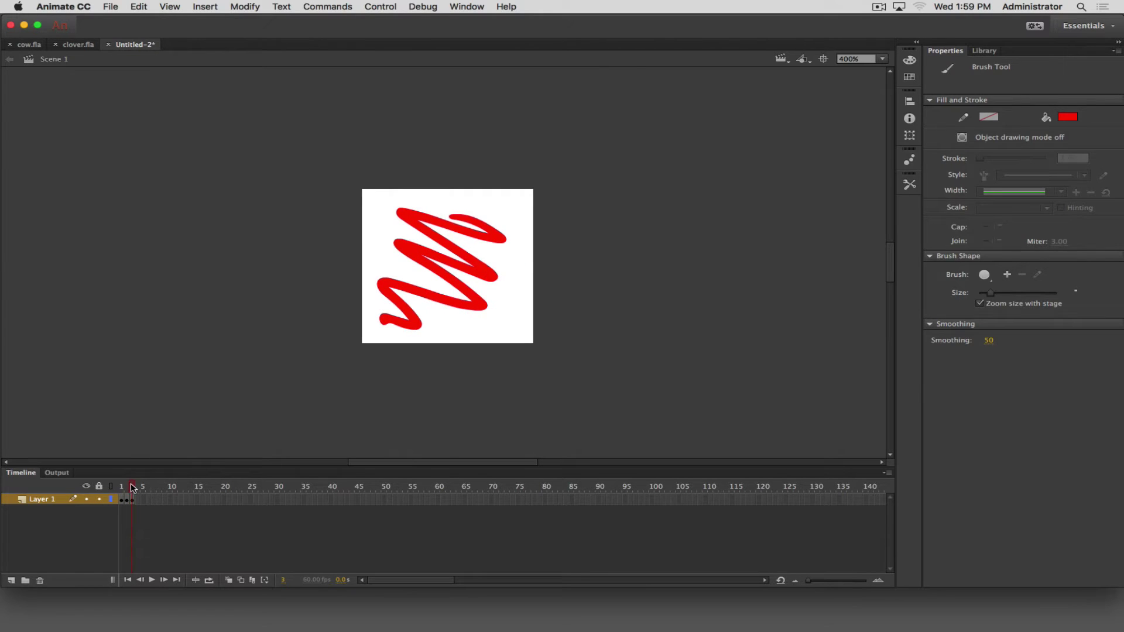
- Scrub through the three frames and play the animation from frame 1
mouse_move(133, 488)
mouse_down()
mouse_move(120, 485)
mouse_move(133, 485)
mouse_up()
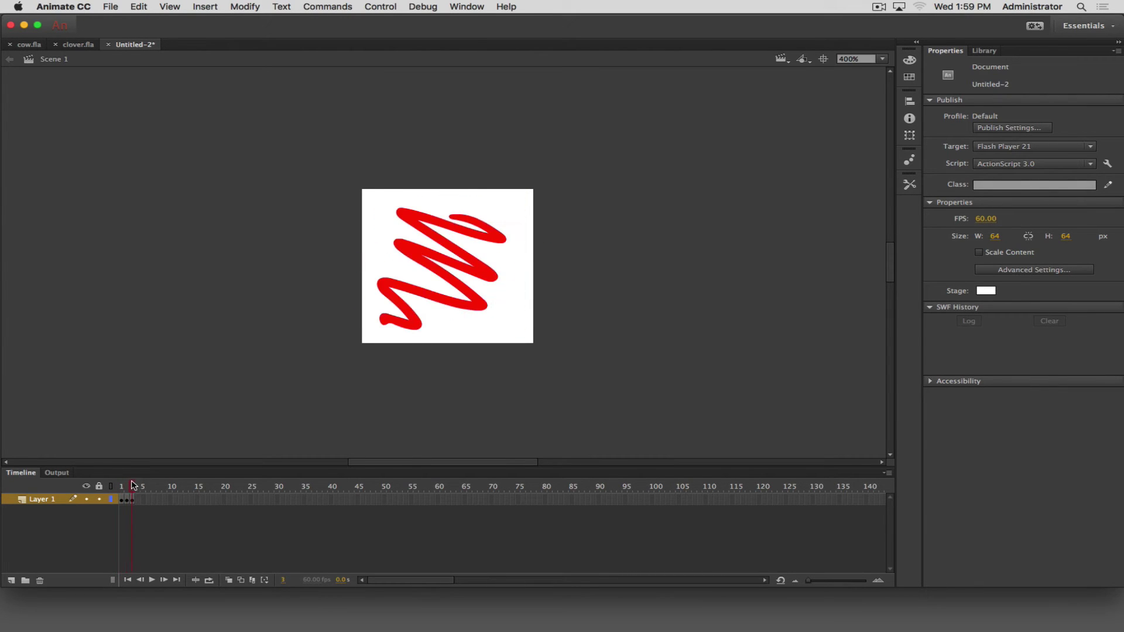
click(121, 486)
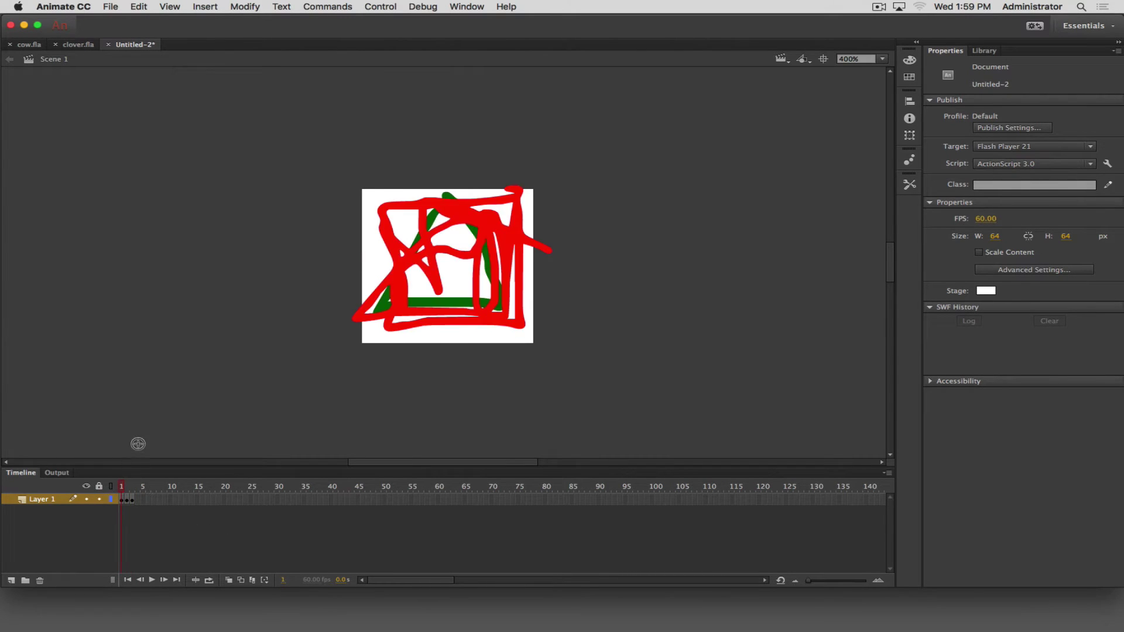
click(153, 580)
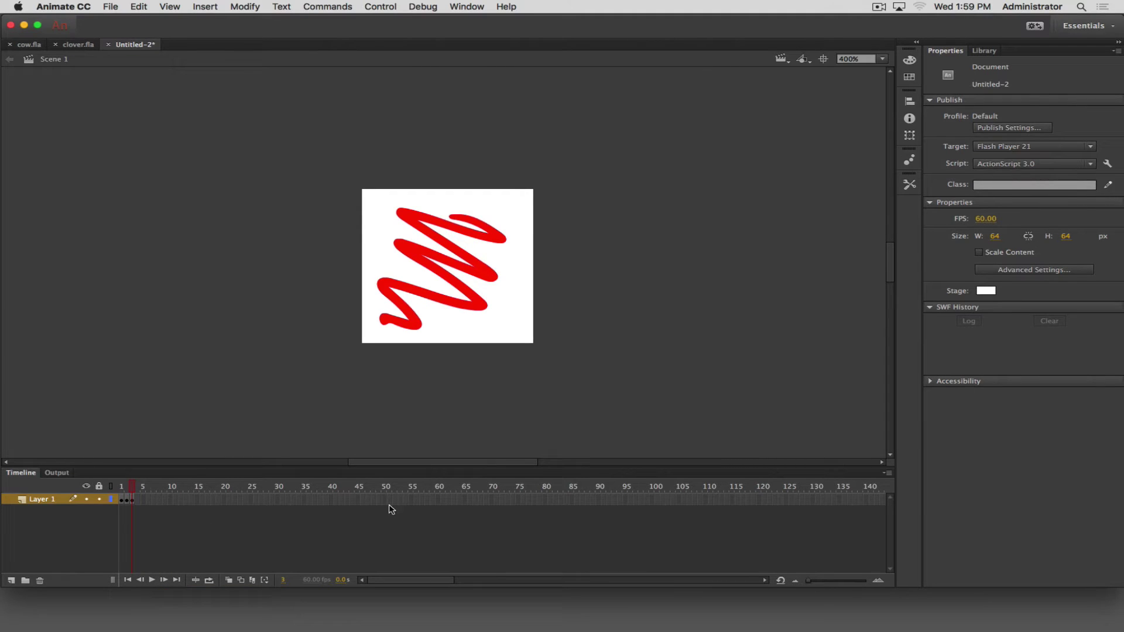
- Set the document's frame rate to 12 fps
click(981, 219)
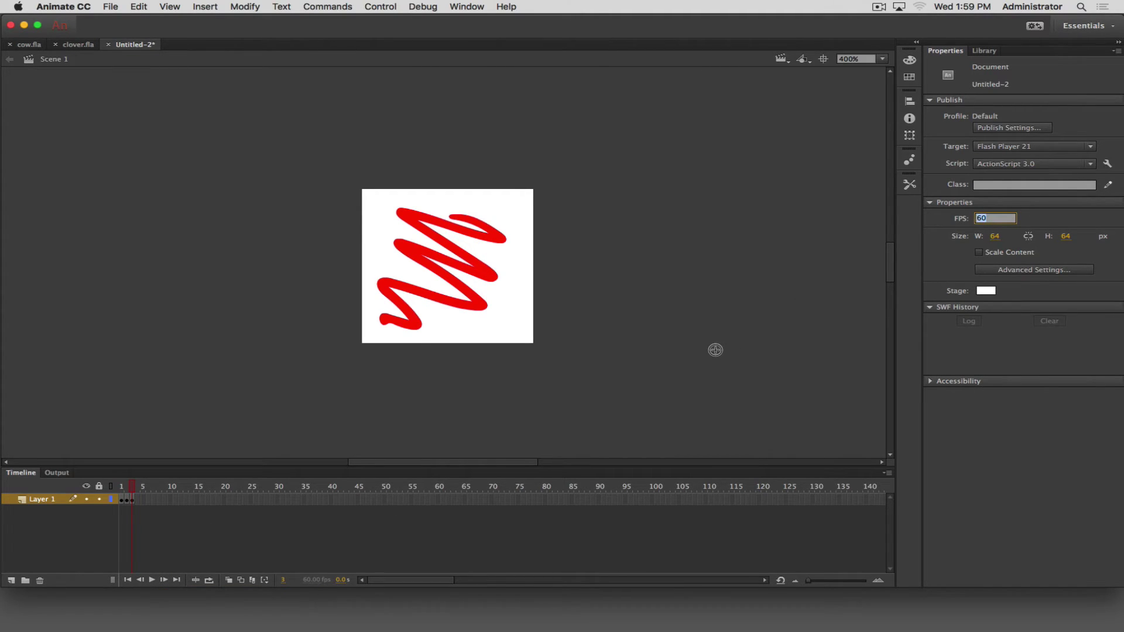
text(12)
key(Return)
- Play the animation again to check its speed at 12 fps
key(Return)
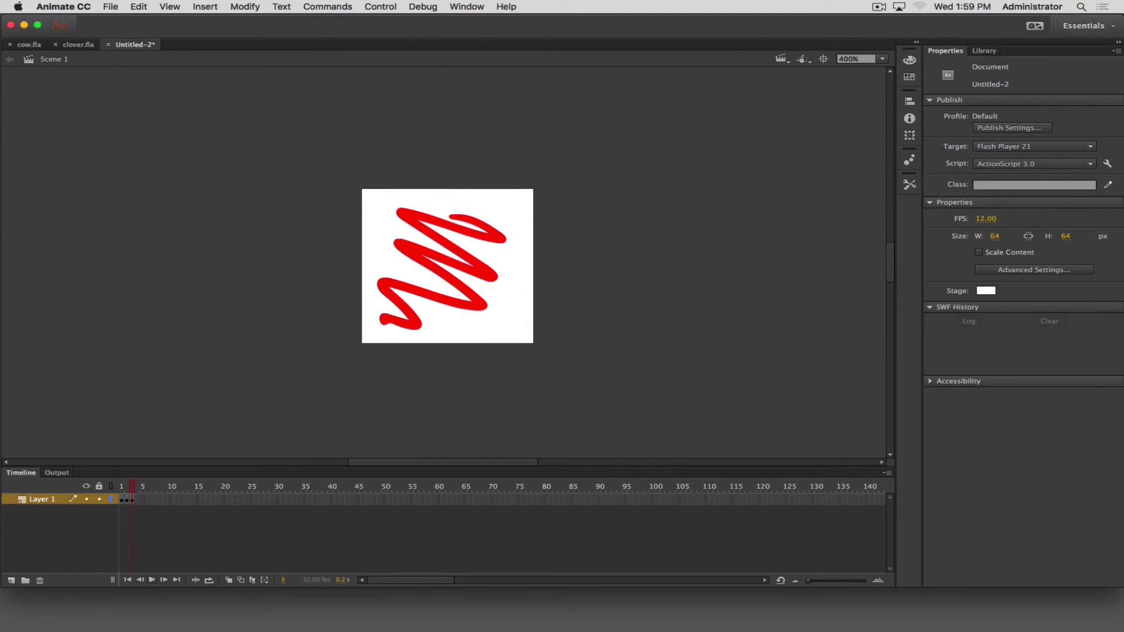
key(Return)
click(152, 580)
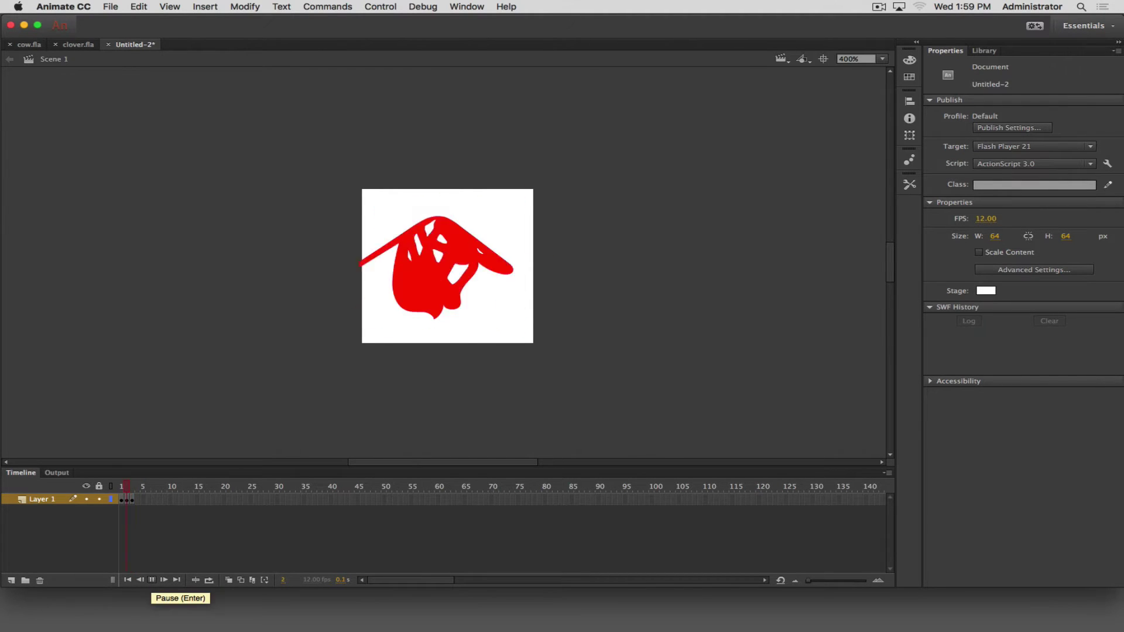
click(151, 580)
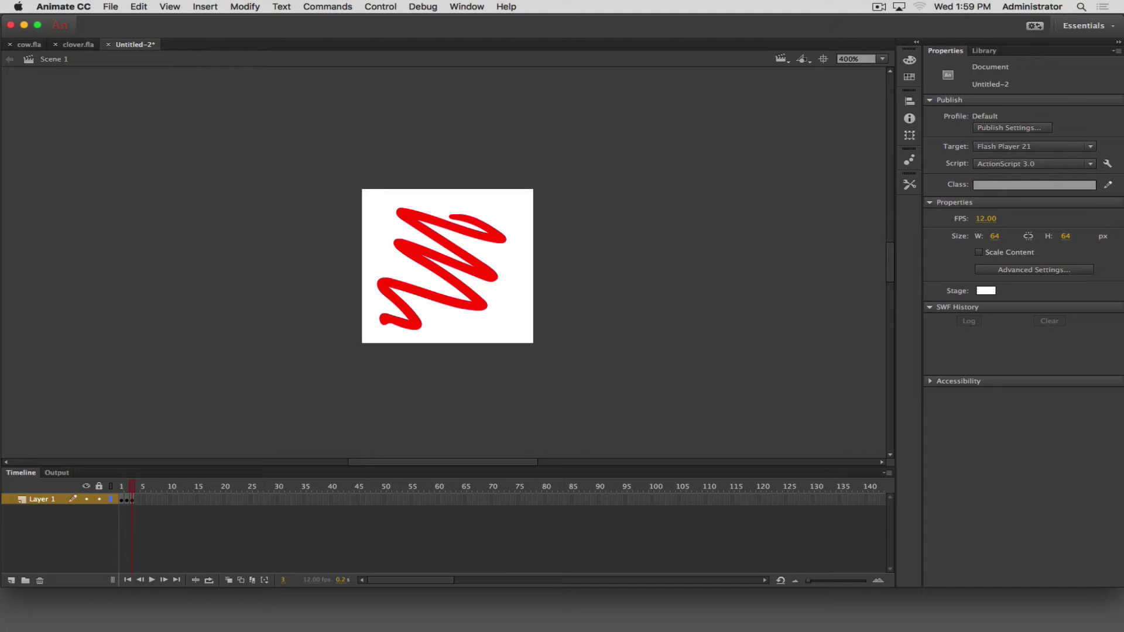
- Extend each of the three drawings on Layer 1 to three frames by inserting two frames after every keyframe
click(132, 499)
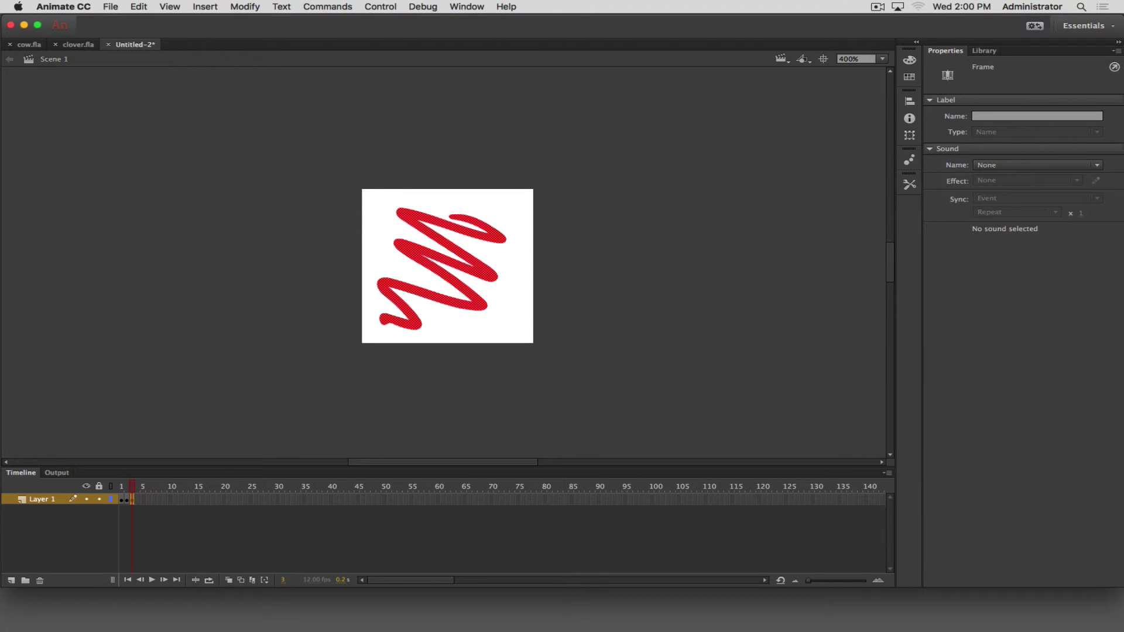
key(F5)
key(F5)
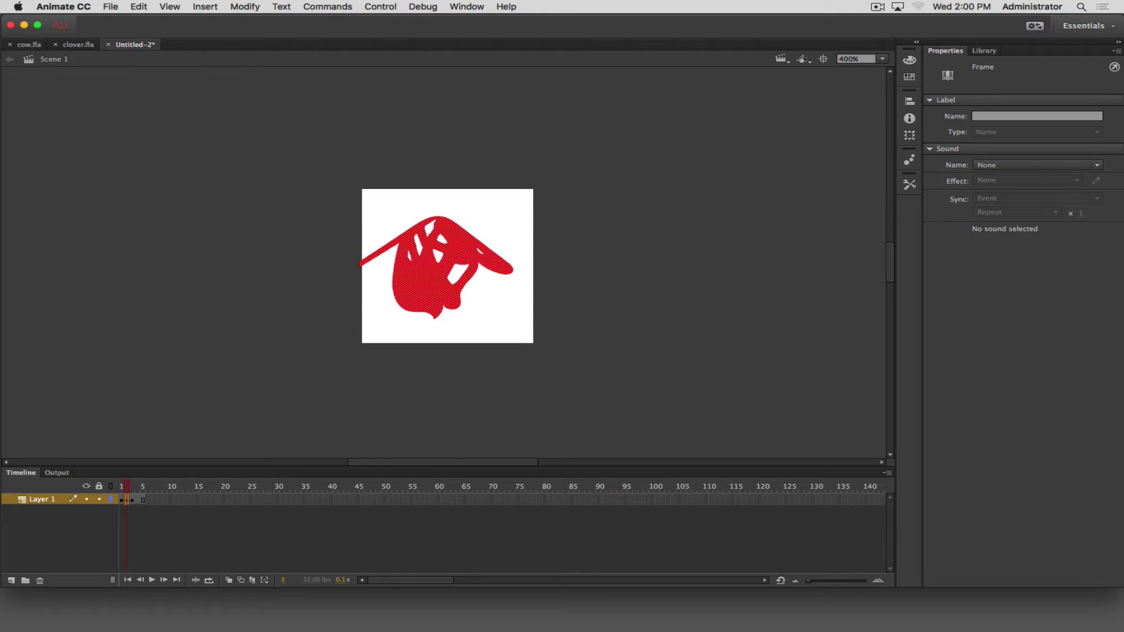
key(F5)
key(F5)
key(F5)
key(F5)
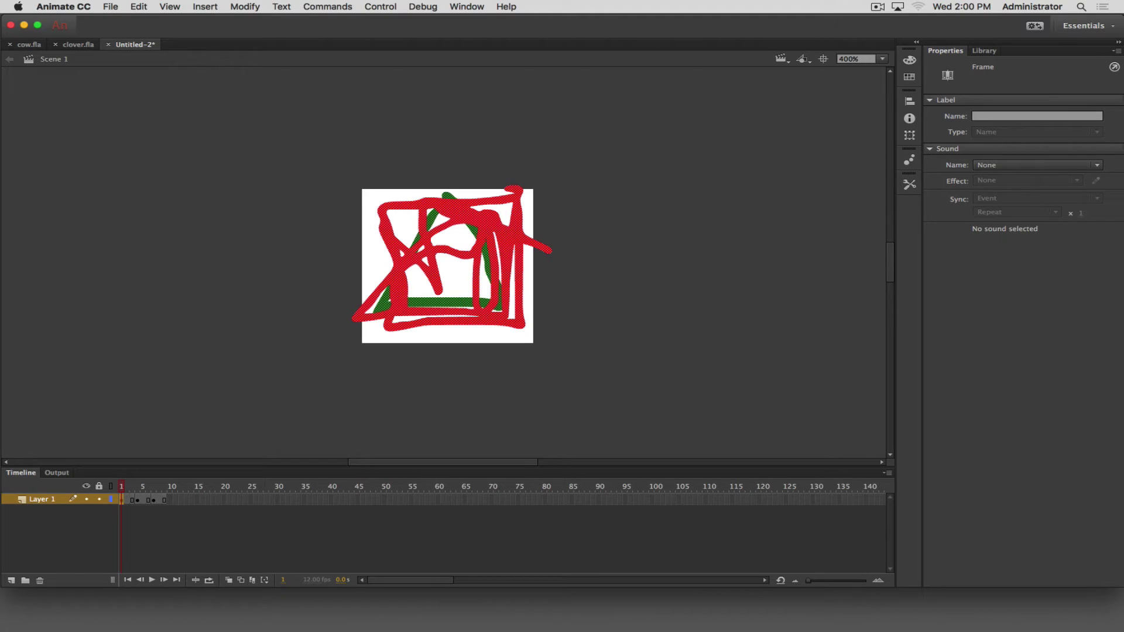
click(216, 7)
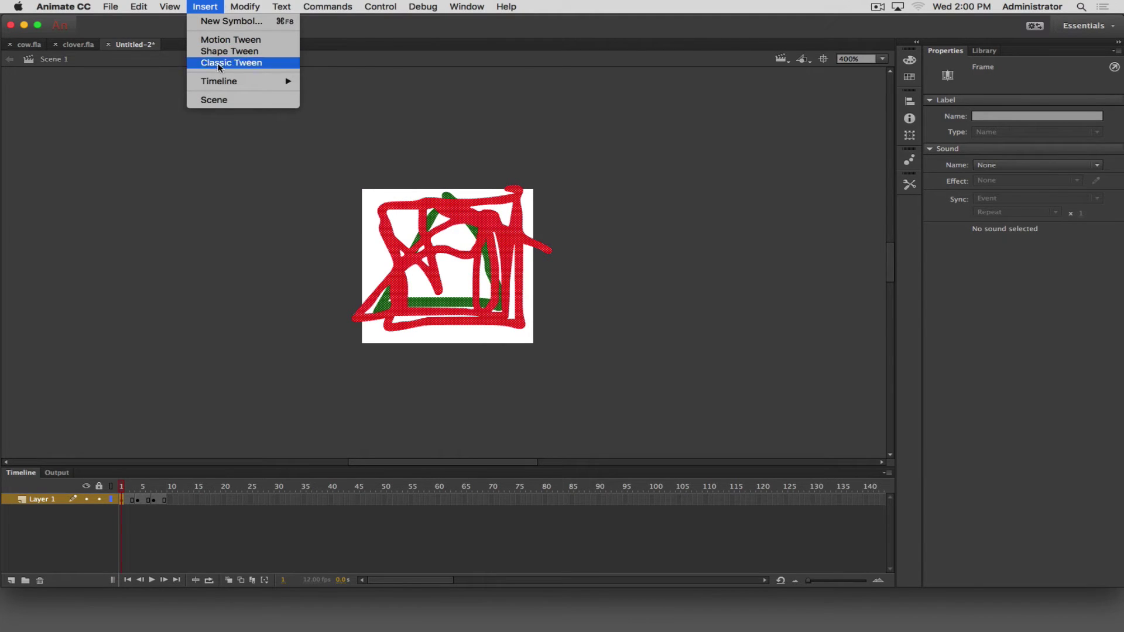
- Play the nine-frame animation from frame 1 and scrub back to the start to review its timing at 12 fps
mouse_move(217, 82)
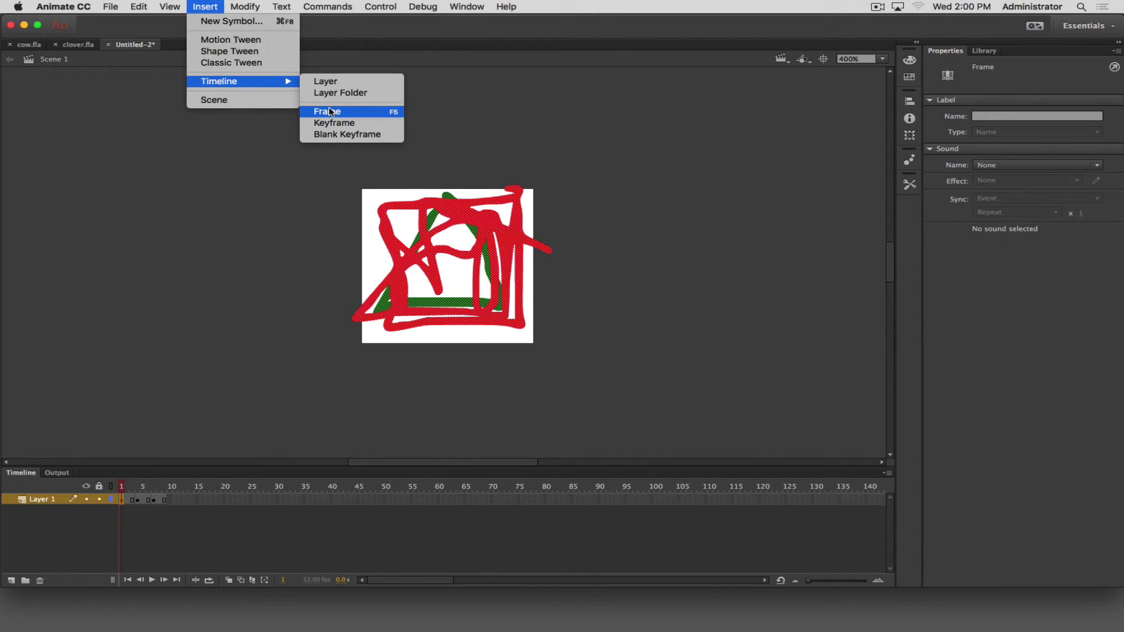
click(126, 311)
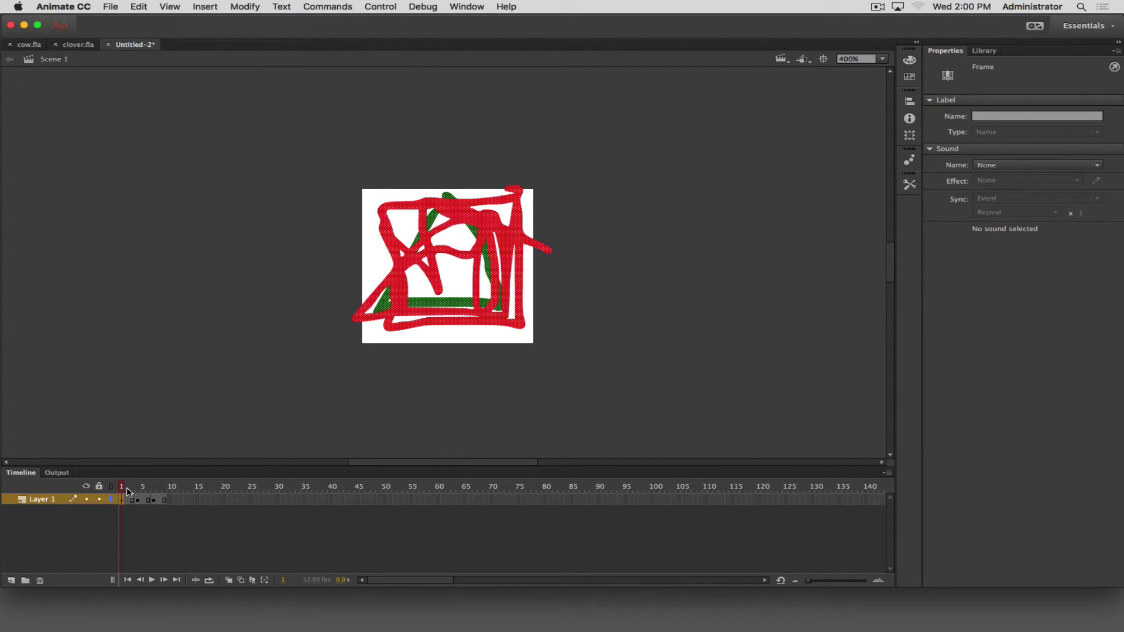
key(Return)
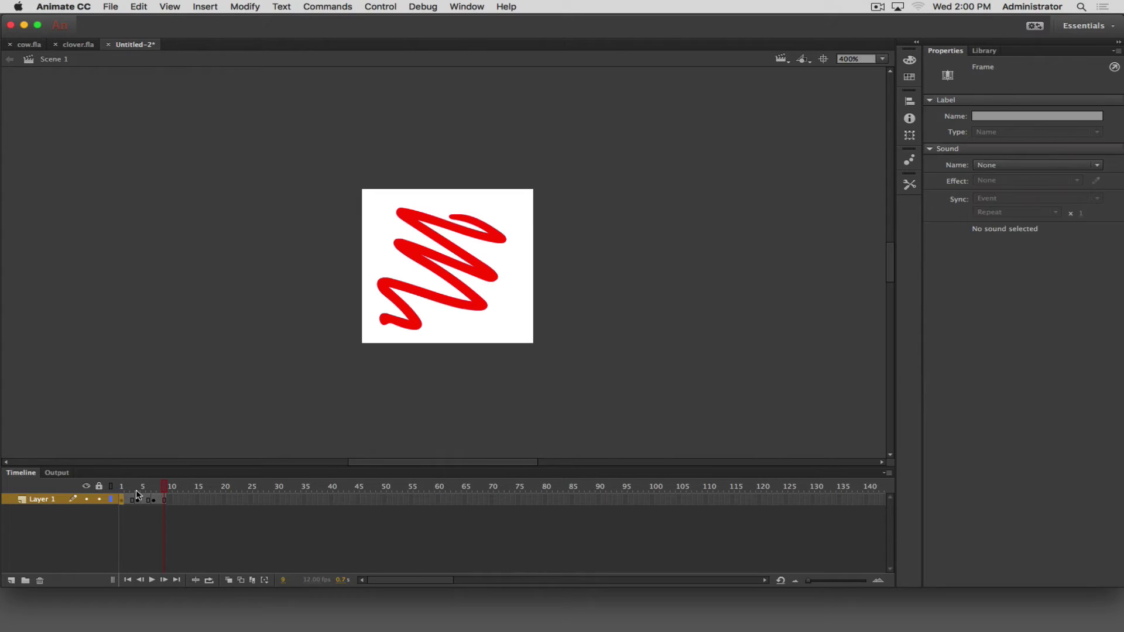
click(171, 490)
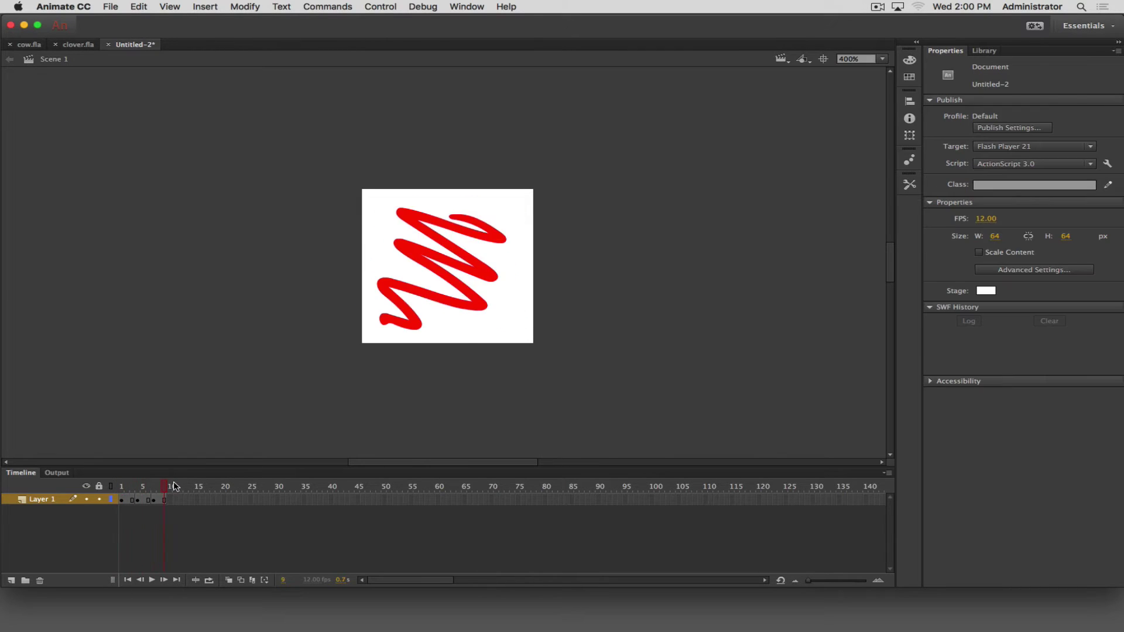
drag(187, 487, 92, 477)
- Set the document's frame rate to 60 fps and replay the animation several times to check the speed
click(981, 218)
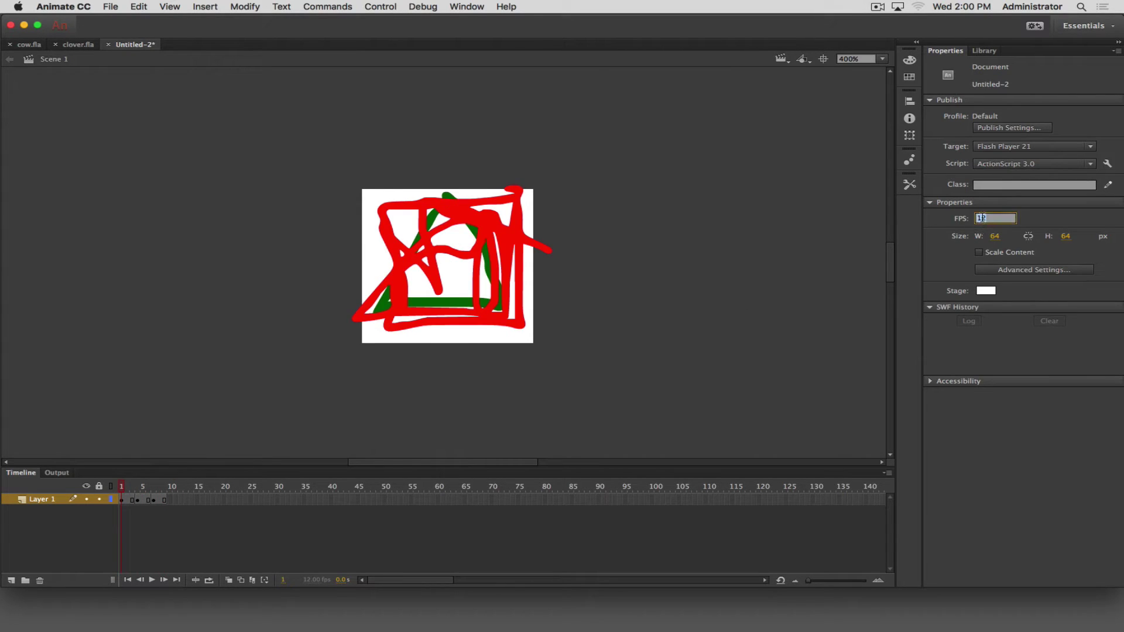
key(Return)
click(151, 581)
click(151, 581)
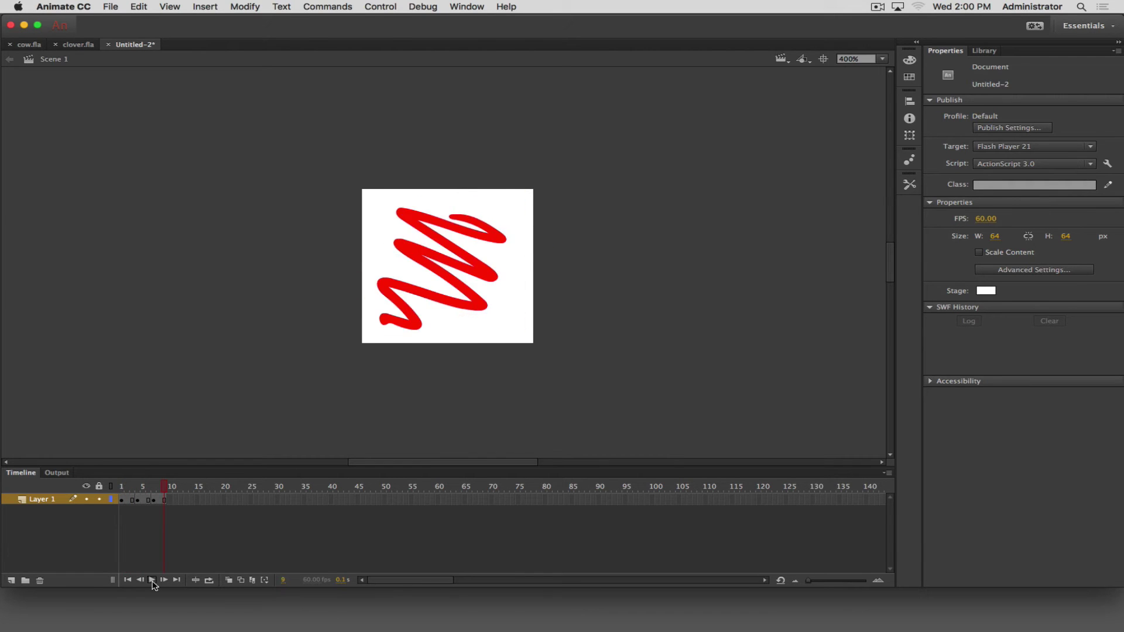
click(152, 580)
click(152, 581)
- Add a new layer above Layer 1 and brush a teal W on it
click(13, 580)
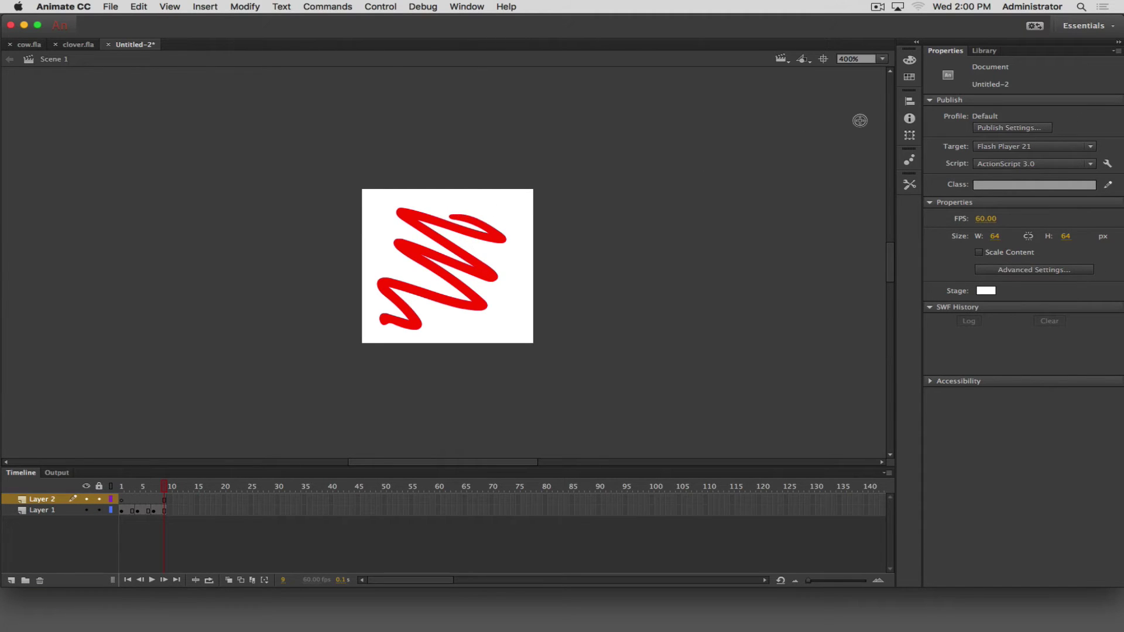
click(909, 185)
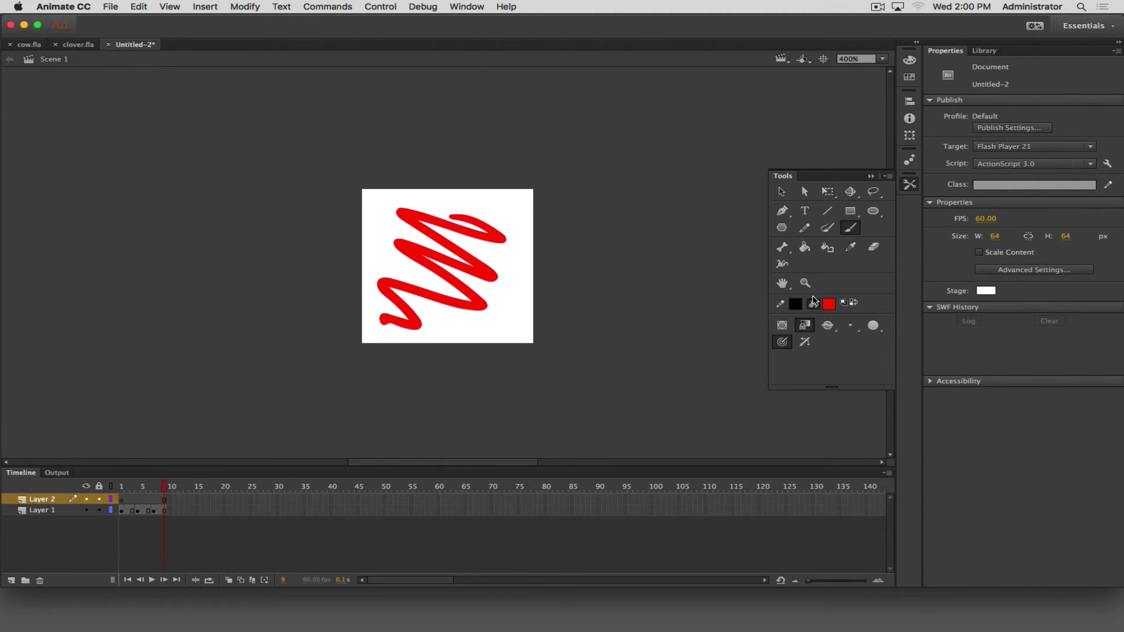
click(830, 305)
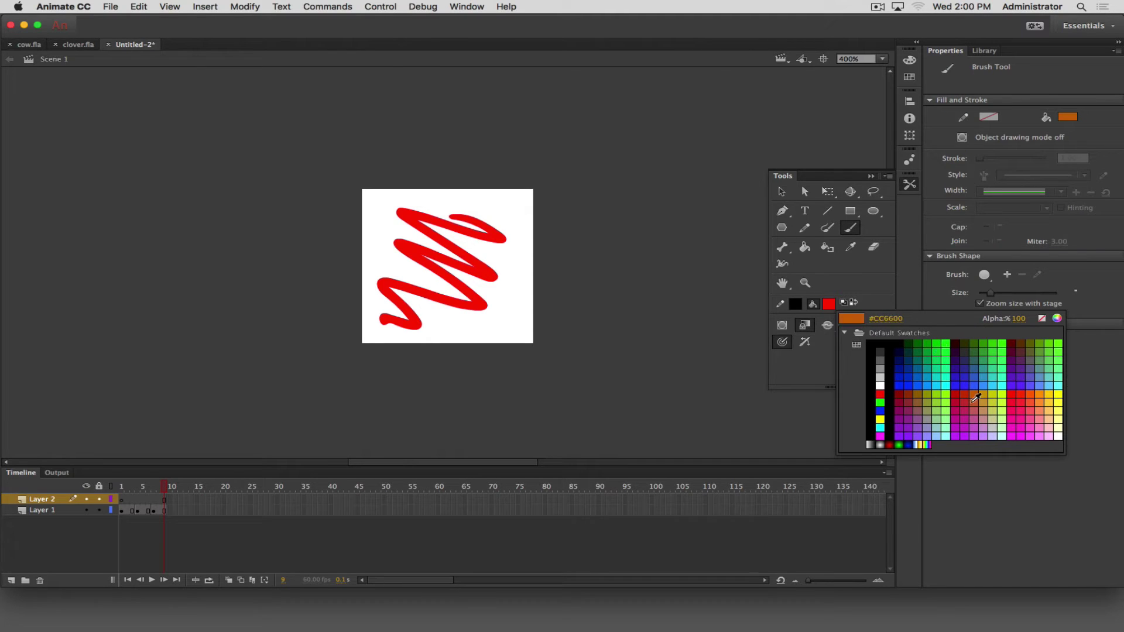
click(987, 370)
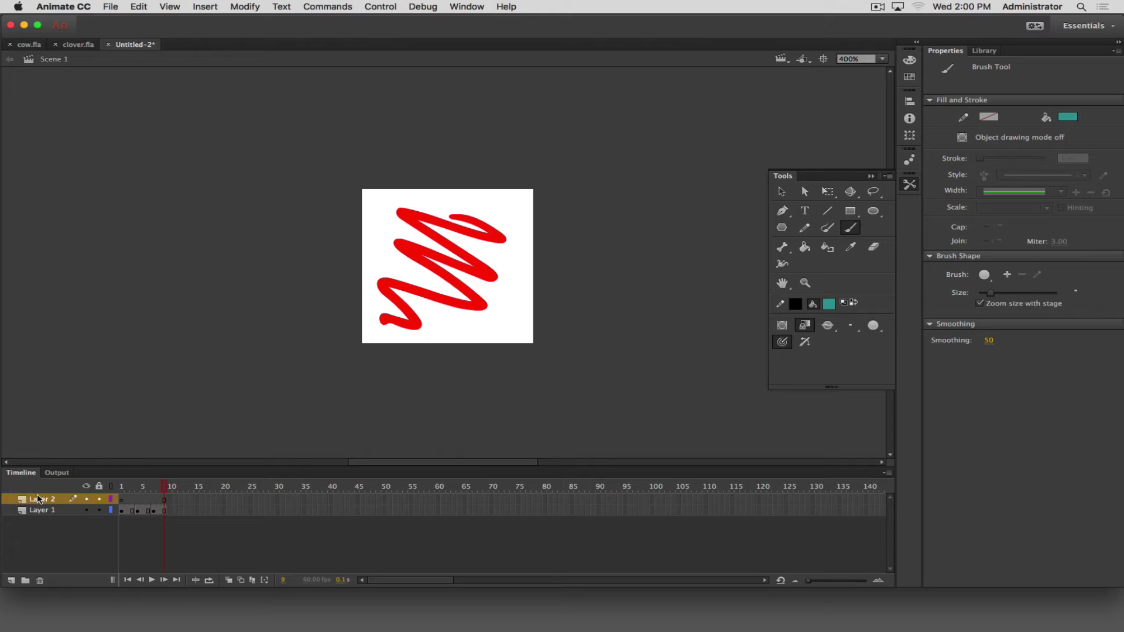
mouse_move(397, 199)
mouse_down()
mouse_move(423, 314)
mouse_move(449, 210)
mouse_move(498, 195)
mouse_up()
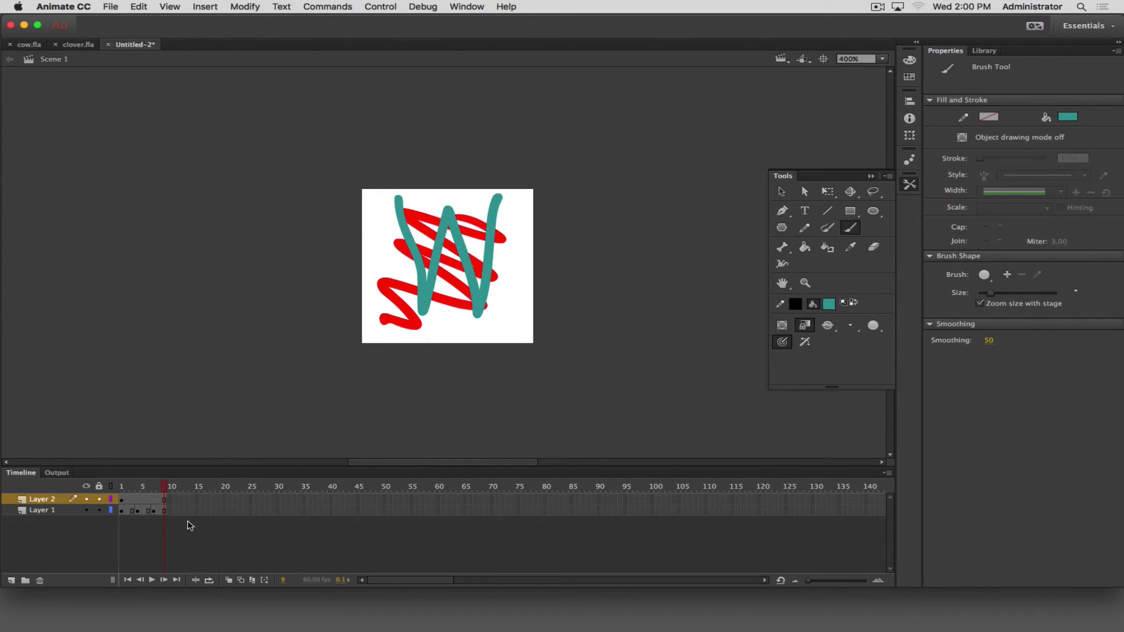
- Brush a new teal W at frame 10 of Layer 2, after the existing nine-frame span
click(123, 501)
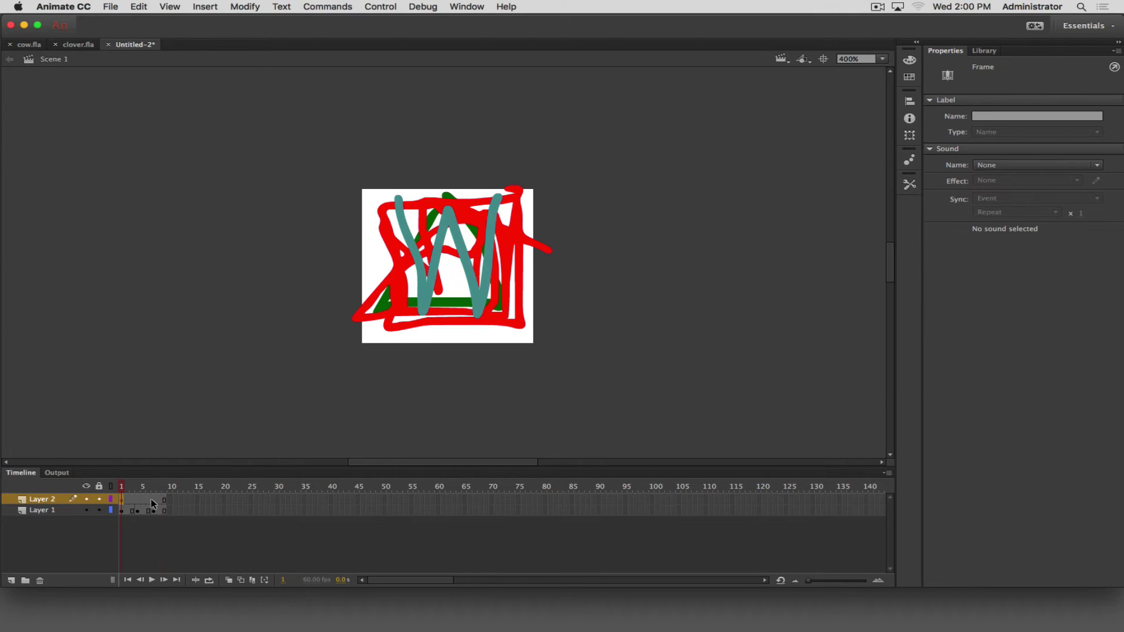
click(171, 502)
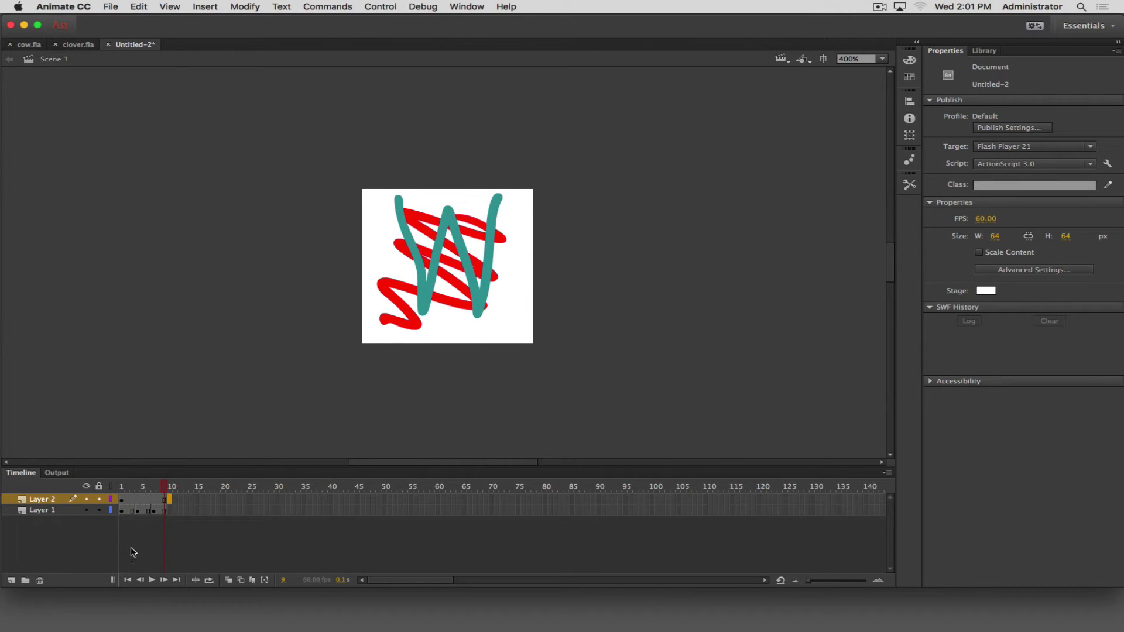
key(period)
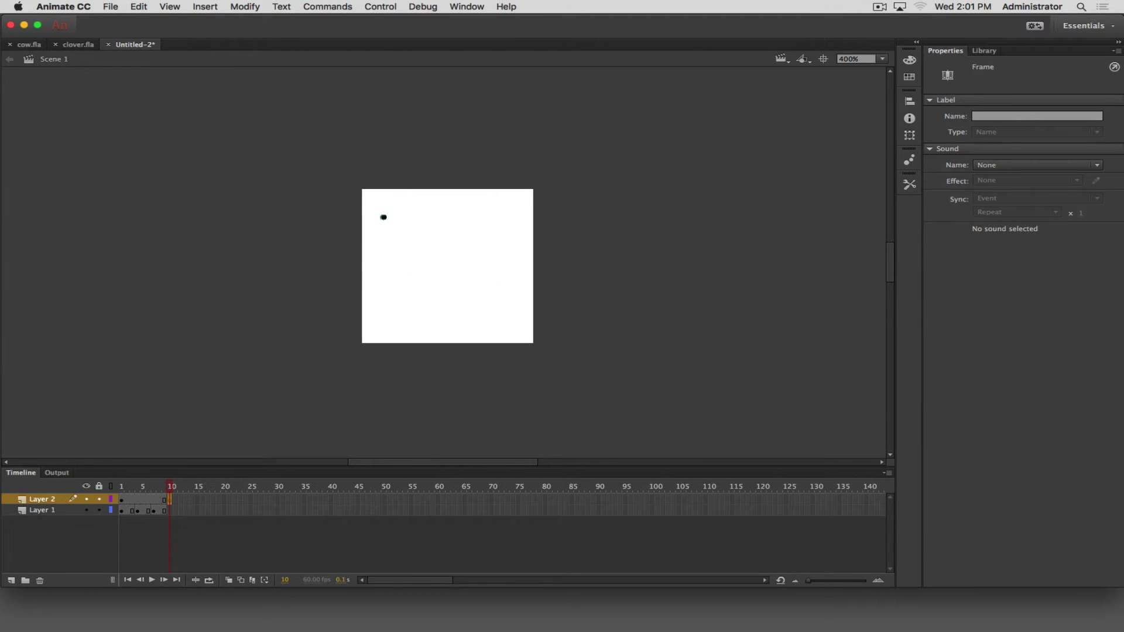
mouse_move(381, 216)
mouse_down()
mouse_move(419, 294)
mouse_move(426, 231)
mouse_move(462, 274)
mouse_move(489, 214)
mouse_up()
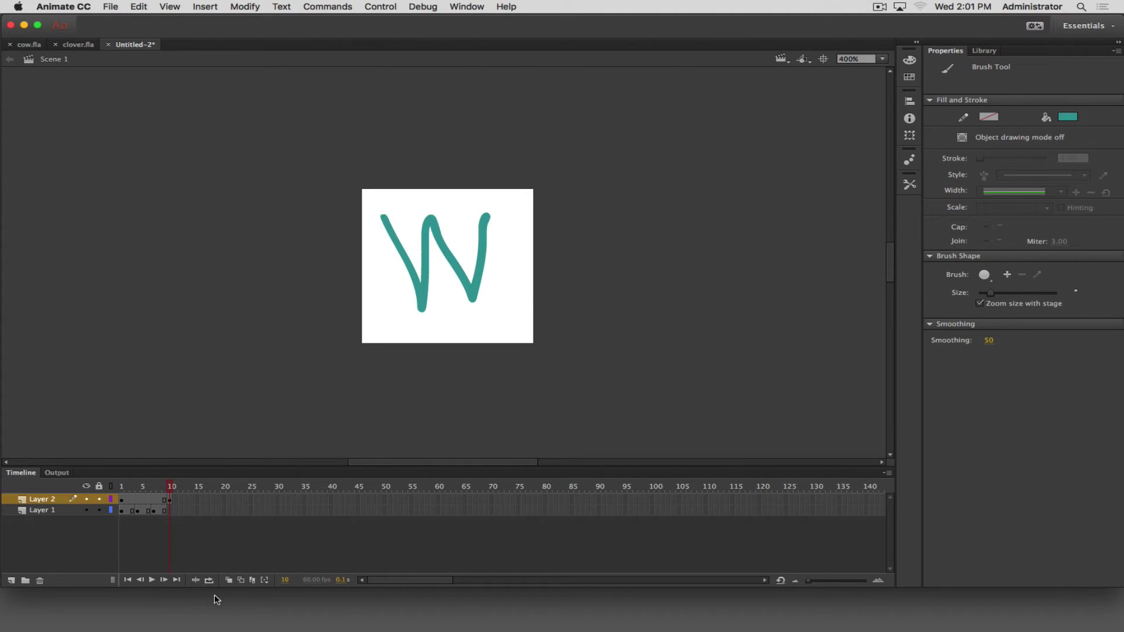
- Turn on onion skinning and brush a teal W moving off the stage's left side in new blank keyframes at frames 11 to 15 of Layer 2
click(229, 581)
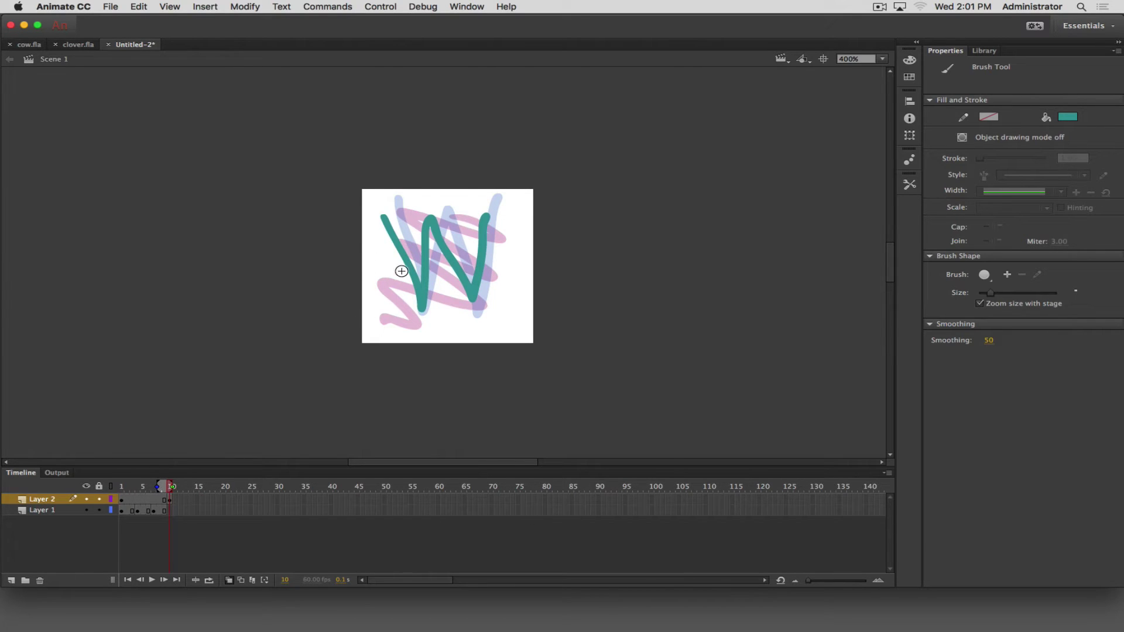
key(F7)
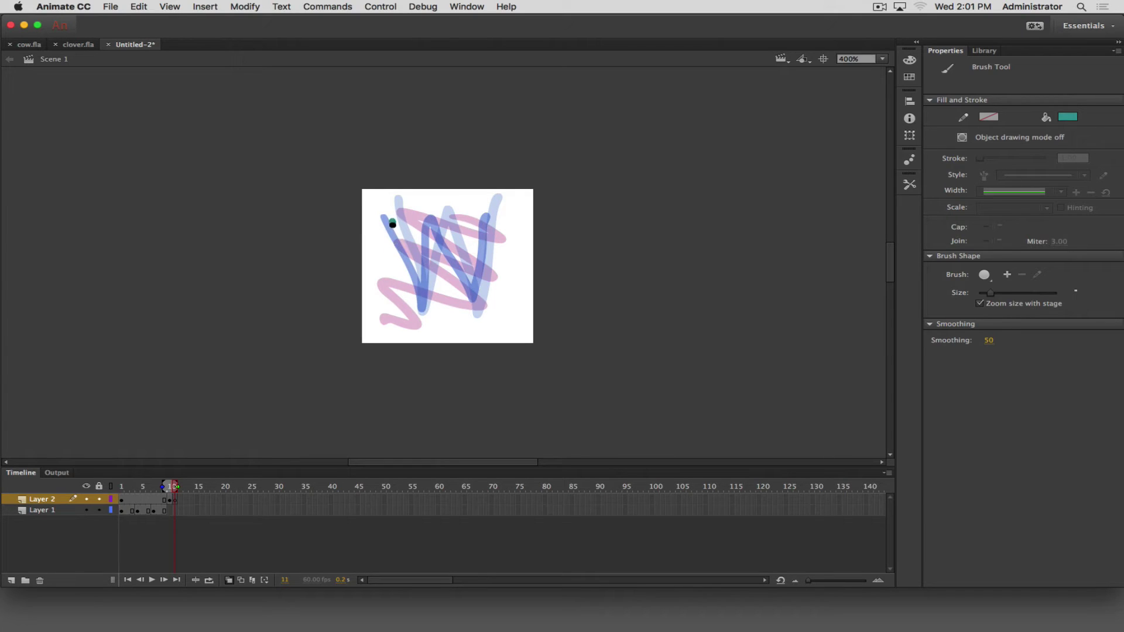
mouse_move(392, 225)
mouse_down()
mouse_move(395, 310)
mouse_move(423, 234)
mouse_move(453, 308)
mouse_move(483, 213)
mouse_up()
key(F7)
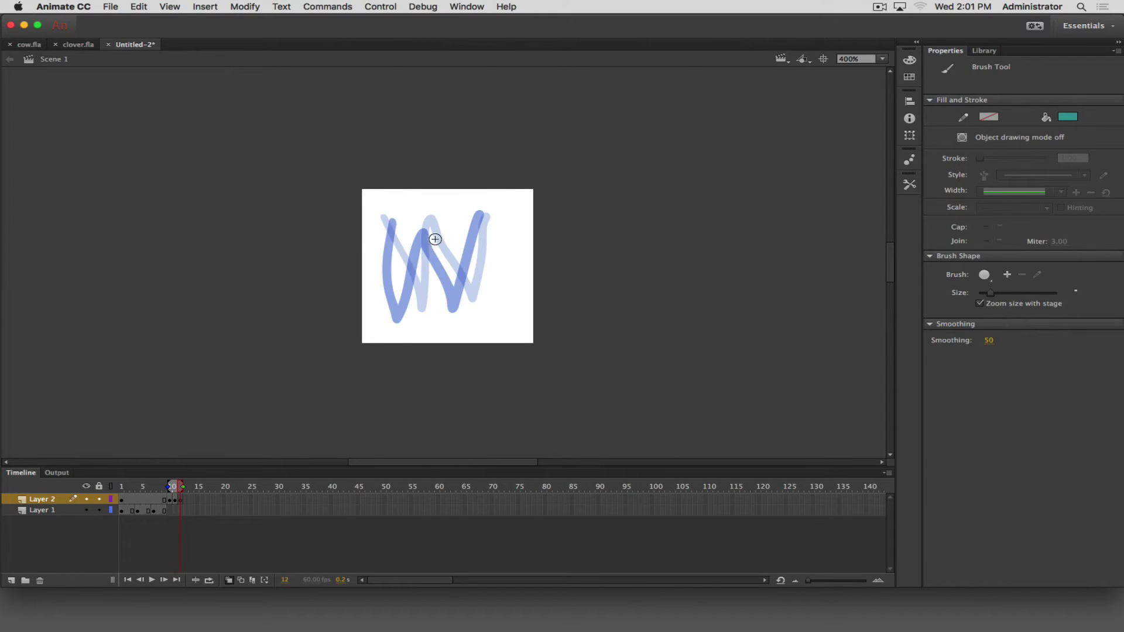
mouse_move(376, 237)
mouse_down()
mouse_move(386, 316)
mouse_move(416, 244)
mouse_move(436, 310)
mouse_move(459, 230)
mouse_up()
key(F7)
mouse_move(366, 254)
mouse_down()
mouse_move(372, 310)
mouse_move(404, 252)
mouse_move(423, 302)
mouse_move(445, 227)
mouse_move(415, 254)
mouse_move(393, 303)
mouse_move(380, 278)
mouse_move(367, 289)
mouse_move(367, 238)
mouse_move(371, 287)
mouse_up()
key(F7)
key(F7)
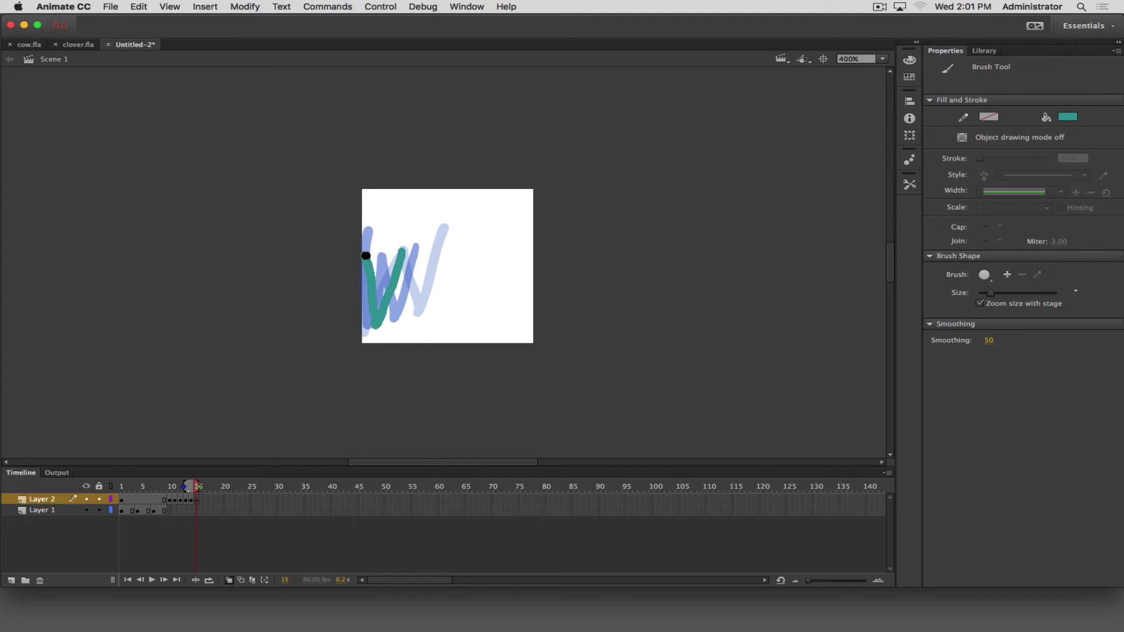
- Turn off onion skinning and scrub the animation back to frame 2
click(229, 580)
mouse_move(198, 486)
mouse_down()
mouse_move(169, 487)
mouse_move(198, 497)
mouse_move(164, 498)
mouse_move(187, 501)
mouse_move(170, 511)
mouse_move(187, 512)
mouse_move(164, 508)
mouse_move(180, 518)
mouse_move(147, 515)
mouse_move(206, 526)
mouse_move(127, 517)
mouse_up()
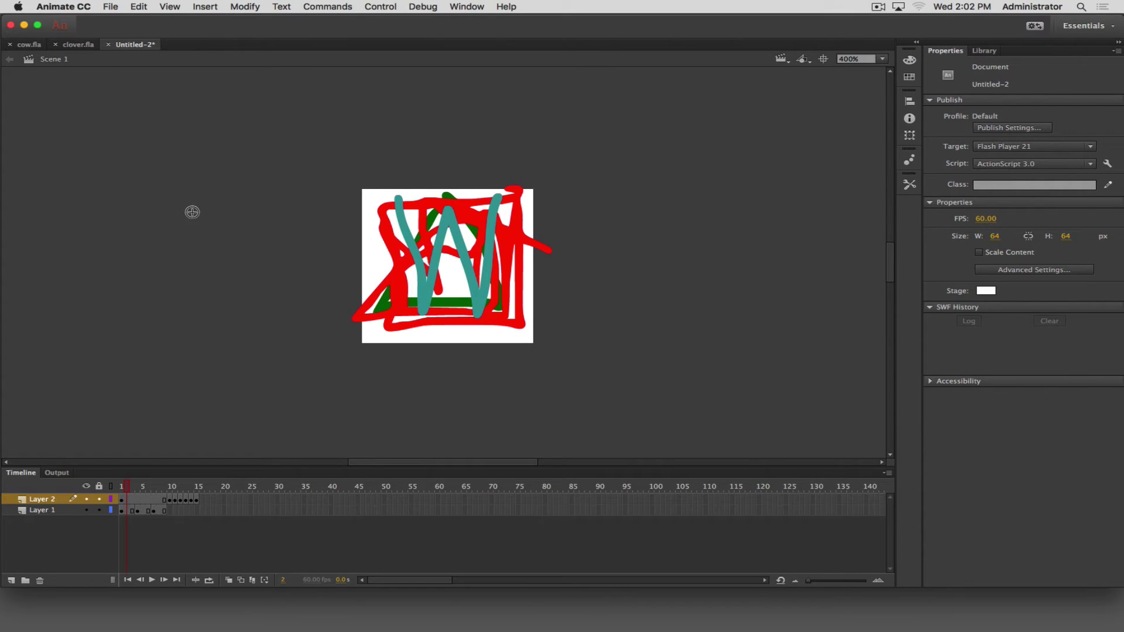
- Switch to clover.fla, turn on onion skinning and insert a blank keyframe at frame 2 of Layer 1
click(85, 47)
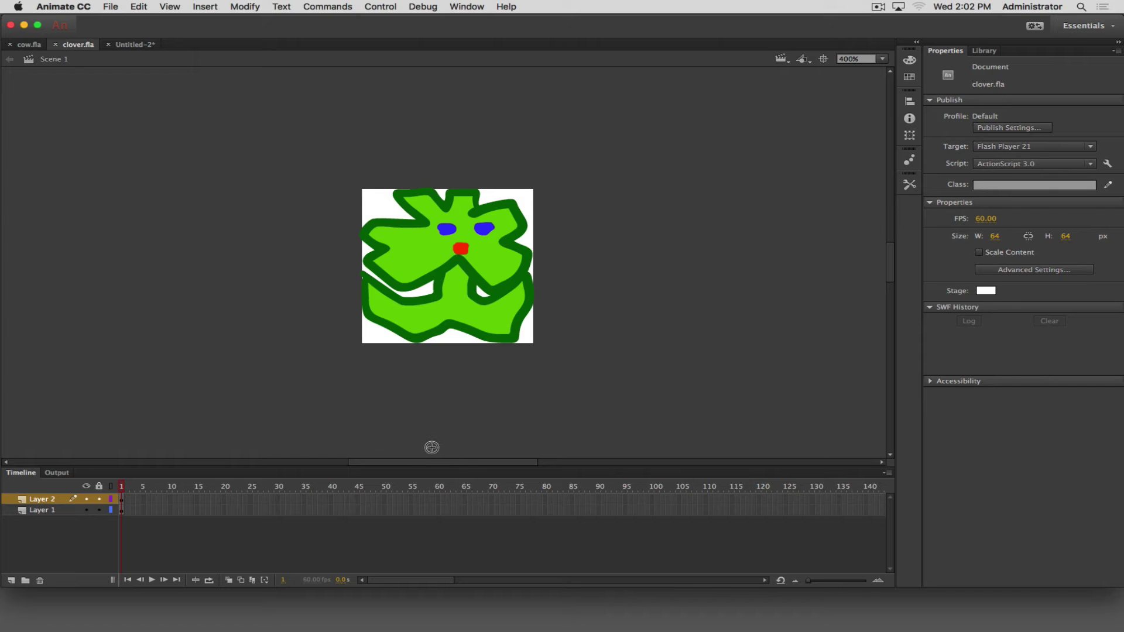
click(124, 511)
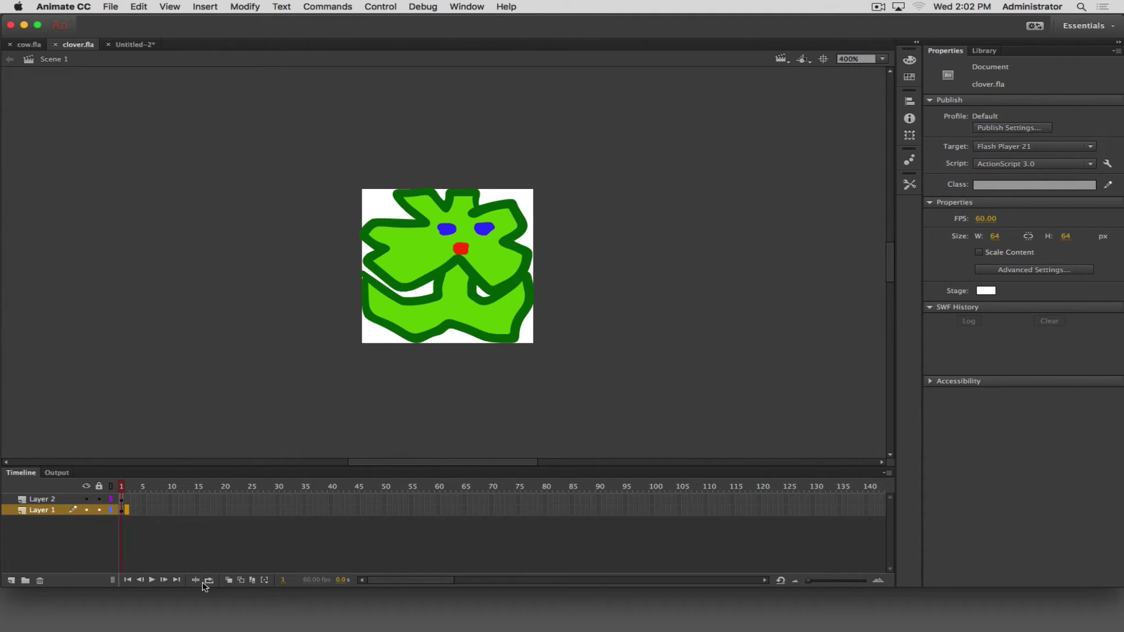
click(229, 582)
key(F7)
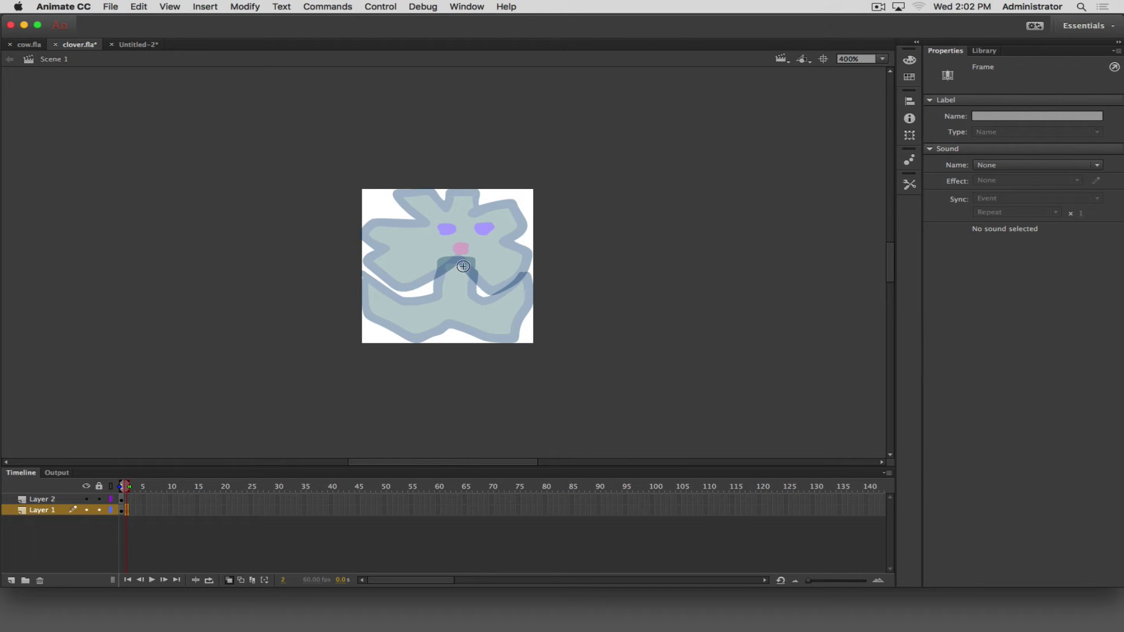
- Sample the clover's dark green outline in frame 1 as the fill color and activate the Brush tool
click(121, 505)
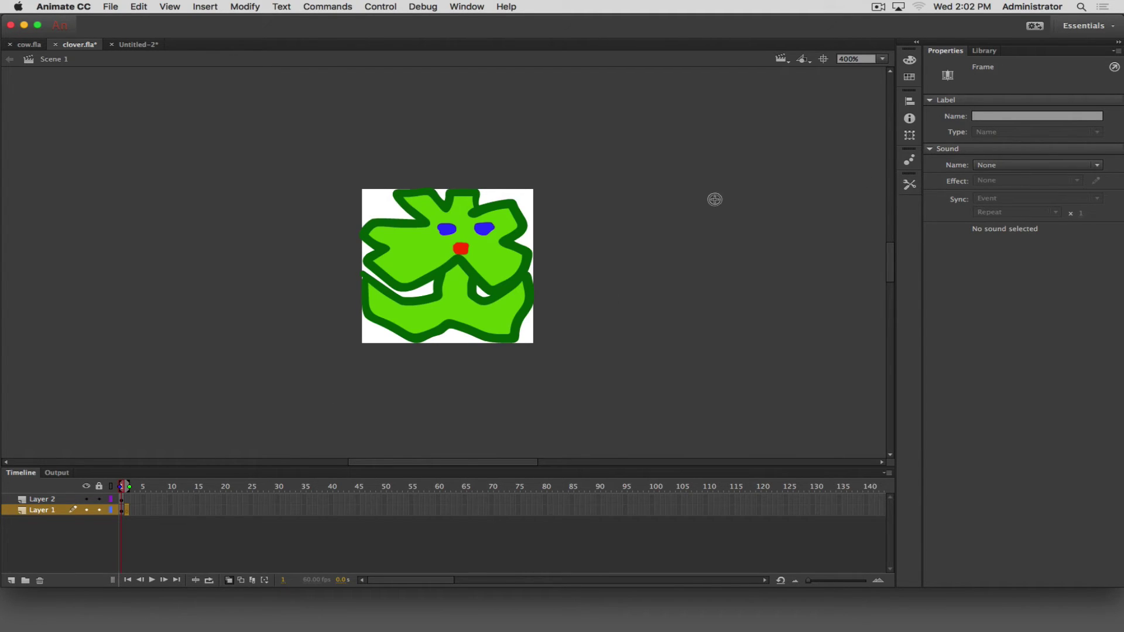
click(898, 188)
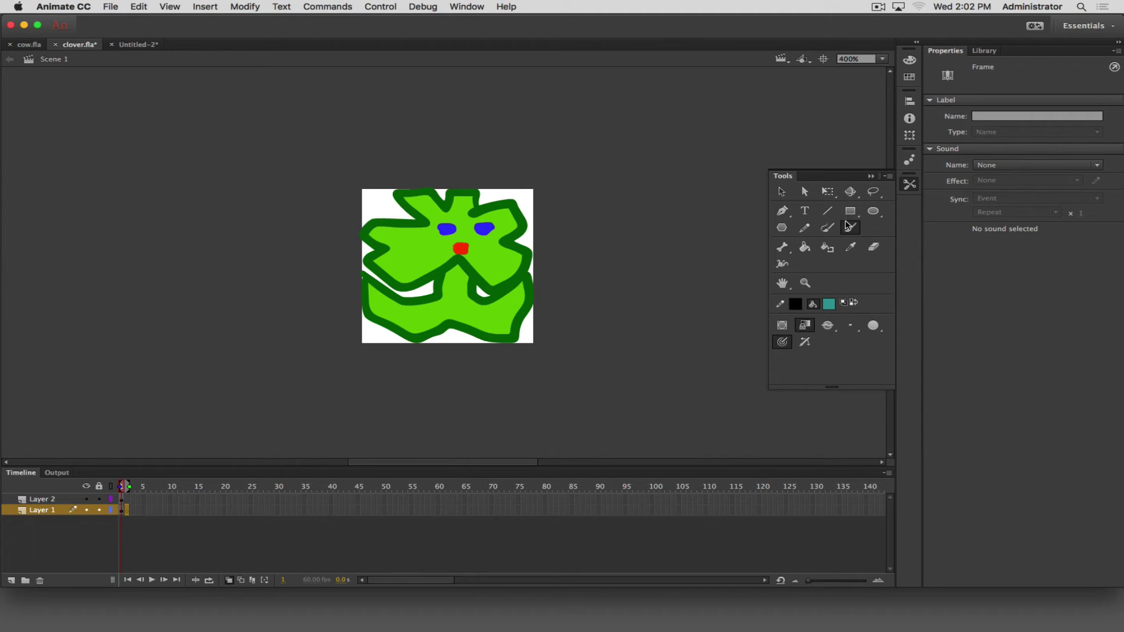
click(850, 246)
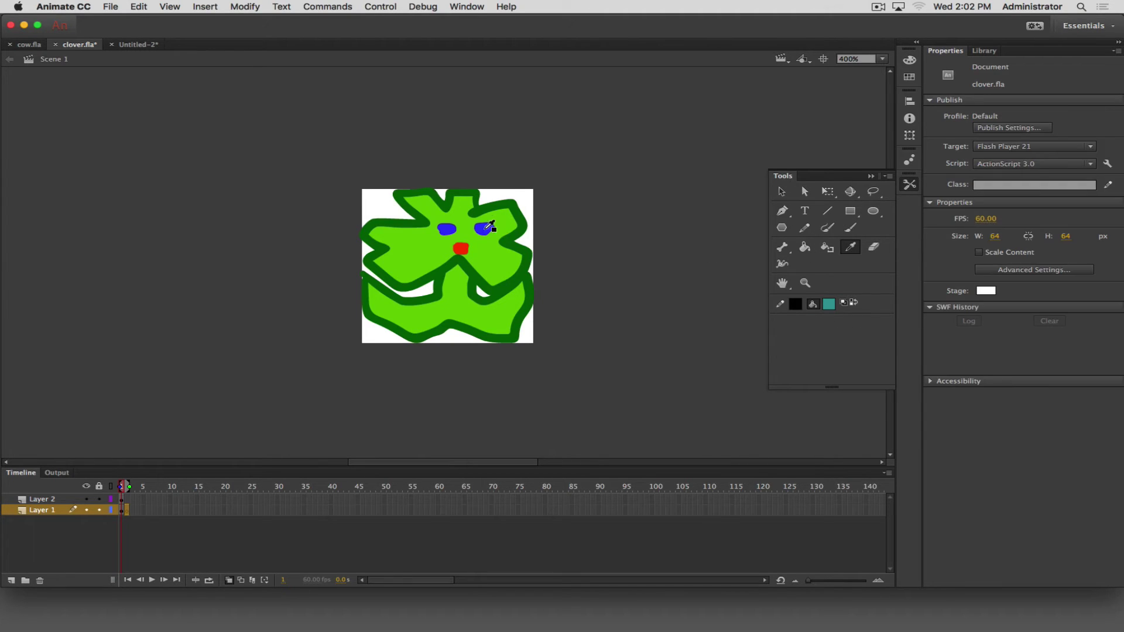
click(502, 202)
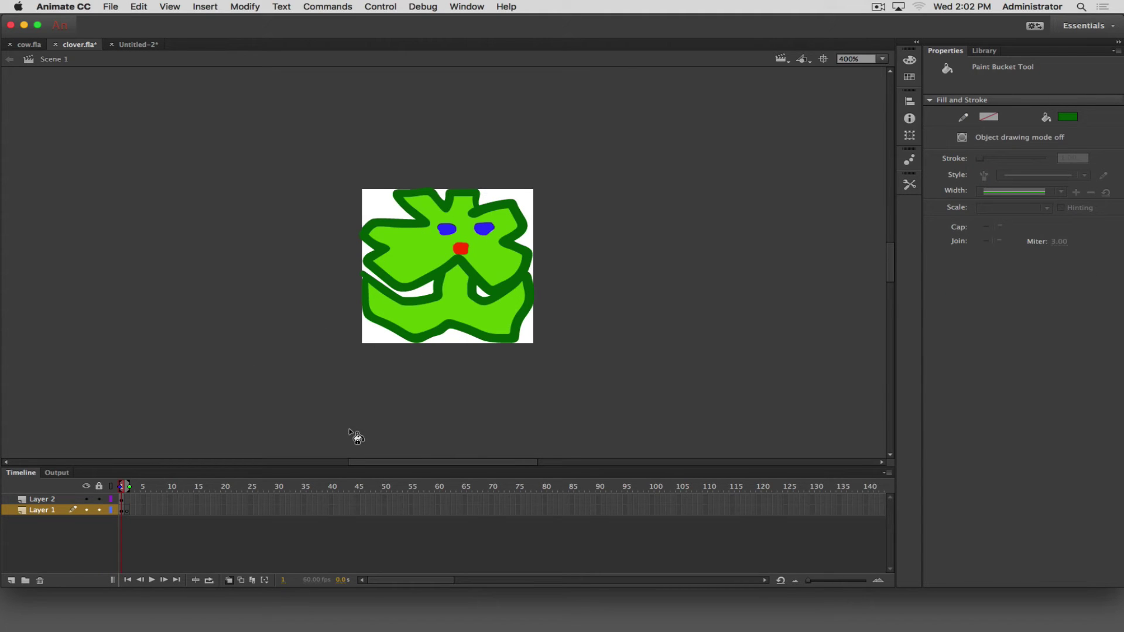
click(910, 185)
click(850, 228)
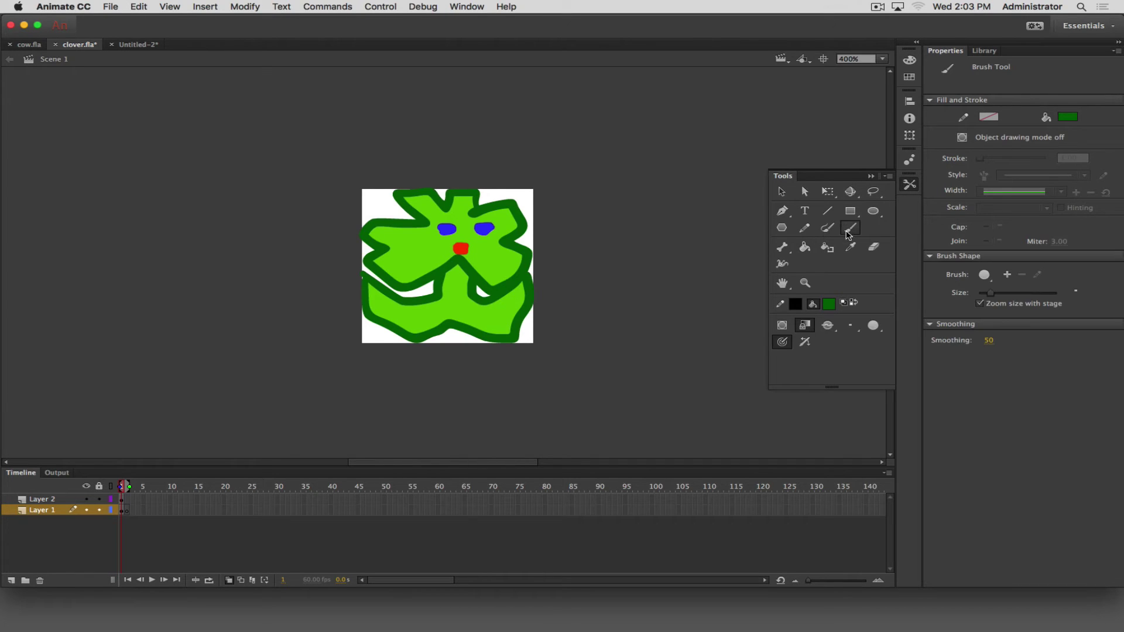
- Brush the clover's stem and lower leaves as a dark green outline in frame 2 and, narrower, in a new blank keyframe at frame 3
click(127, 511)
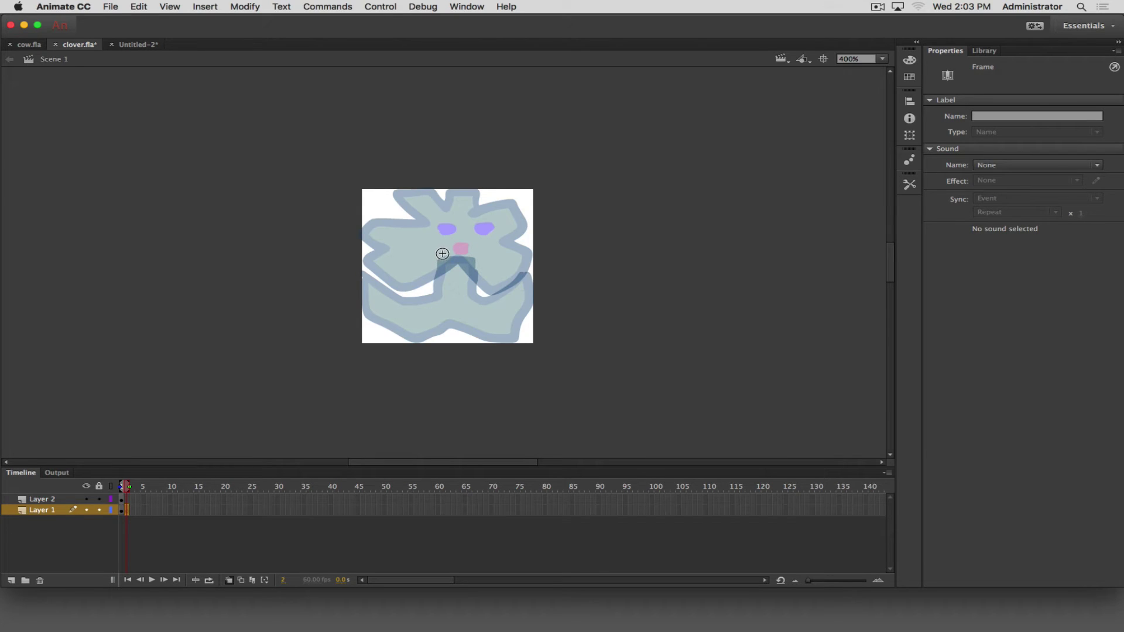
mouse_move(446, 248)
mouse_down()
mouse_move(433, 298)
mouse_move(407, 300)
mouse_move(389, 268)
mouse_move(388, 323)
mouse_move(413, 338)
mouse_move(479, 337)
mouse_move(508, 320)
mouse_move(511, 256)
mouse_move(472, 301)
mouse_move(467, 250)
mouse_move(444, 253)
mouse_up()
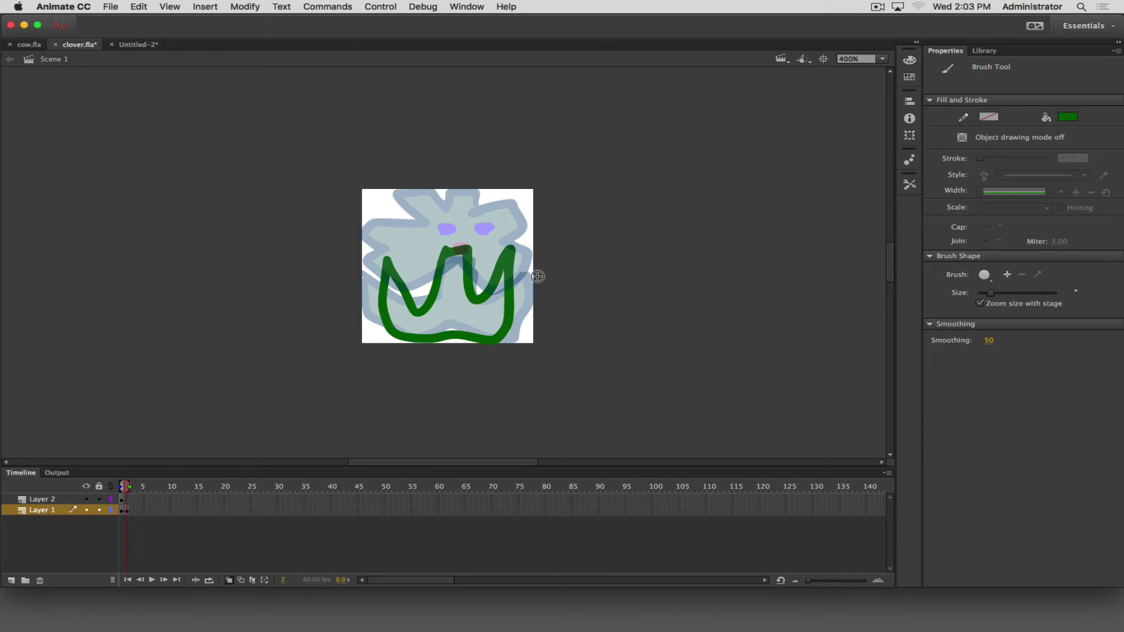
key(F7)
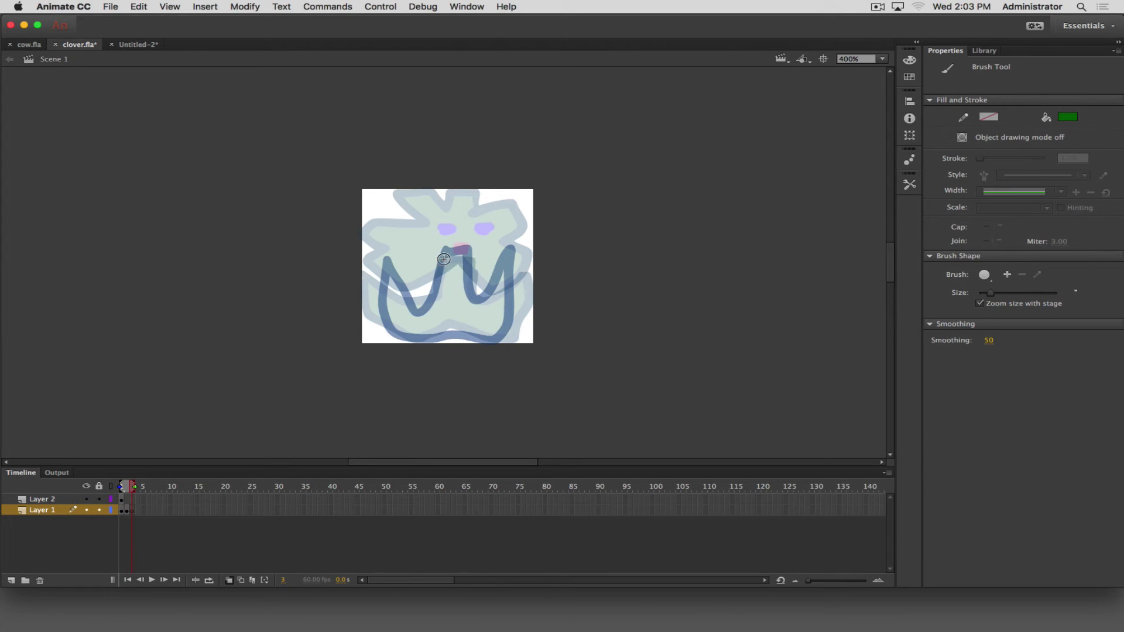
mouse_move(444, 253)
mouse_down()
mouse_move(431, 313)
mouse_move(417, 304)
mouse_move(412, 259)
mouse_move(395, 311)
mouse_move(411, 335)
mouse_move(474, 334)
mouse_up()
mouse_move(493, 329)
mouse_down()
mouse_move(490, 259)
mouse_move(465, 301)
mouse_move(446, 240)
mouse_up()
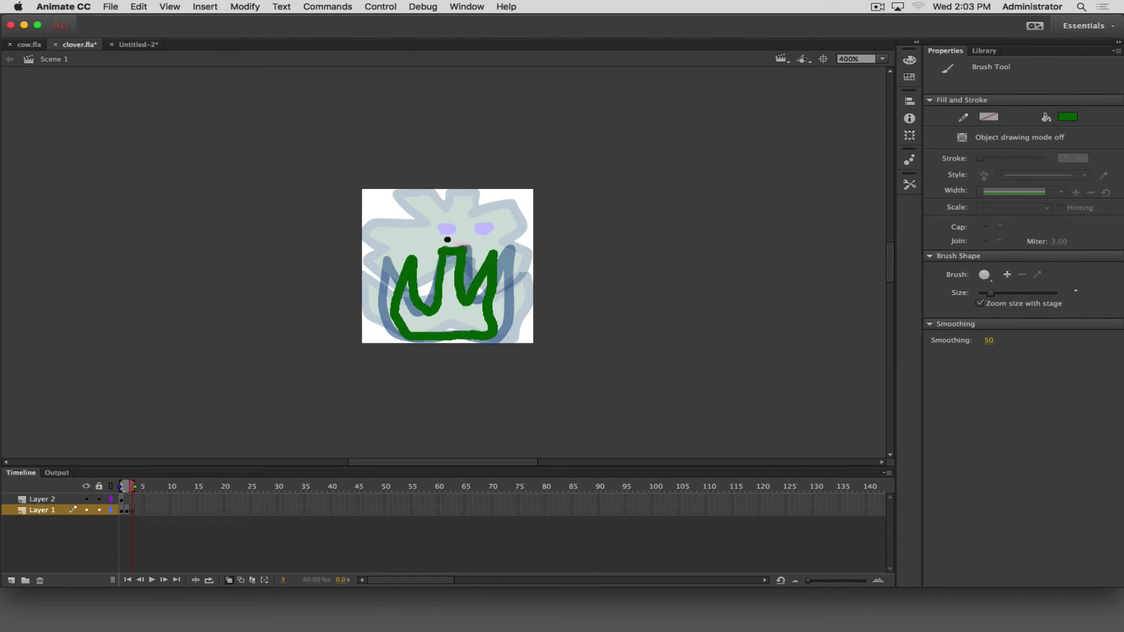
- Brush a smaller dark green stem-and-leaves outline in a new blank keyframe at frame 4 and turn off onion skinning
key(F7)
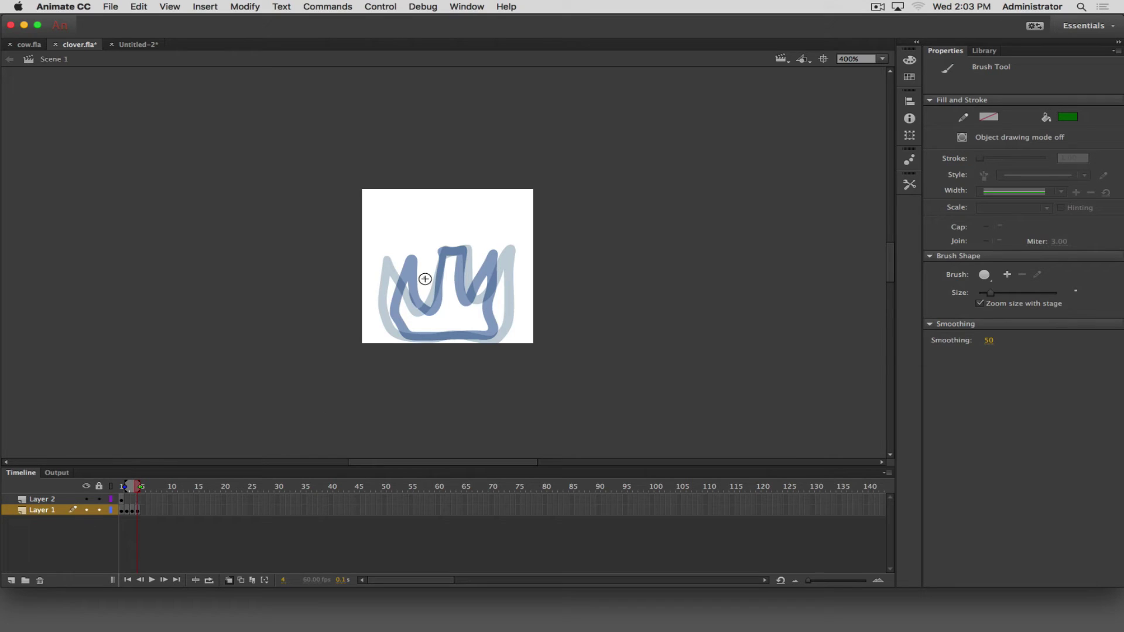
mouse_move(423, 274)
mouse_down()
mouse_move(397, 308)
mouse_move(406, 327)
mouse_move(444, 339)
mouse_move(496, 327)
mouse_move(482, 278)
mouse_move(460, 321)
mouse_move(456, 244)
mouse_move(421, 321)
mouse_move(427, 273)
mouse_up()
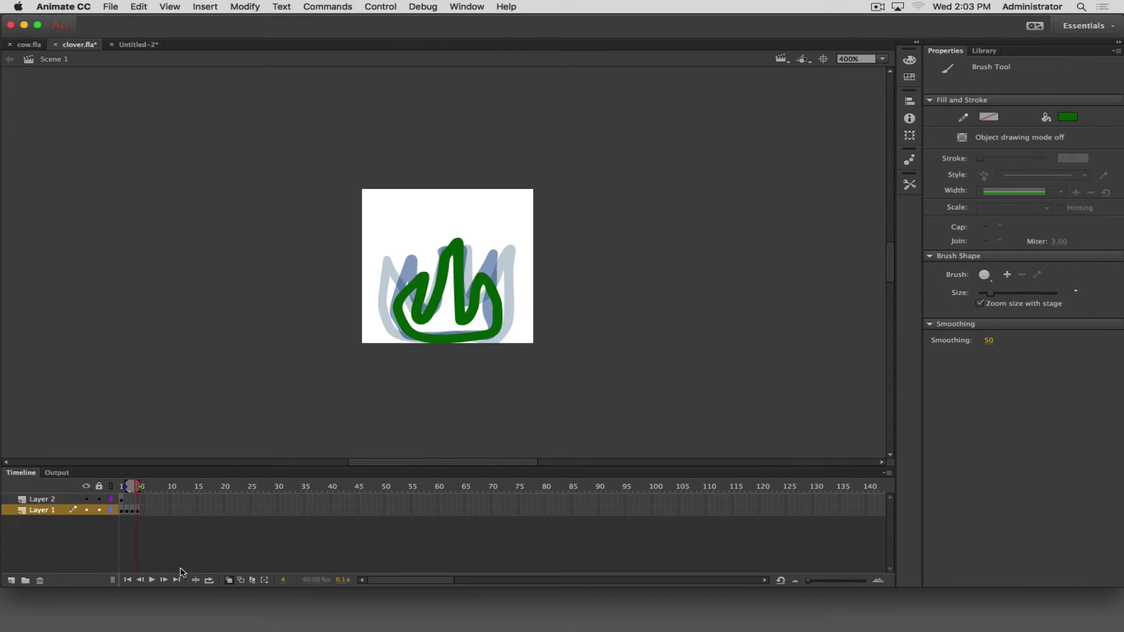
click(229, 580)
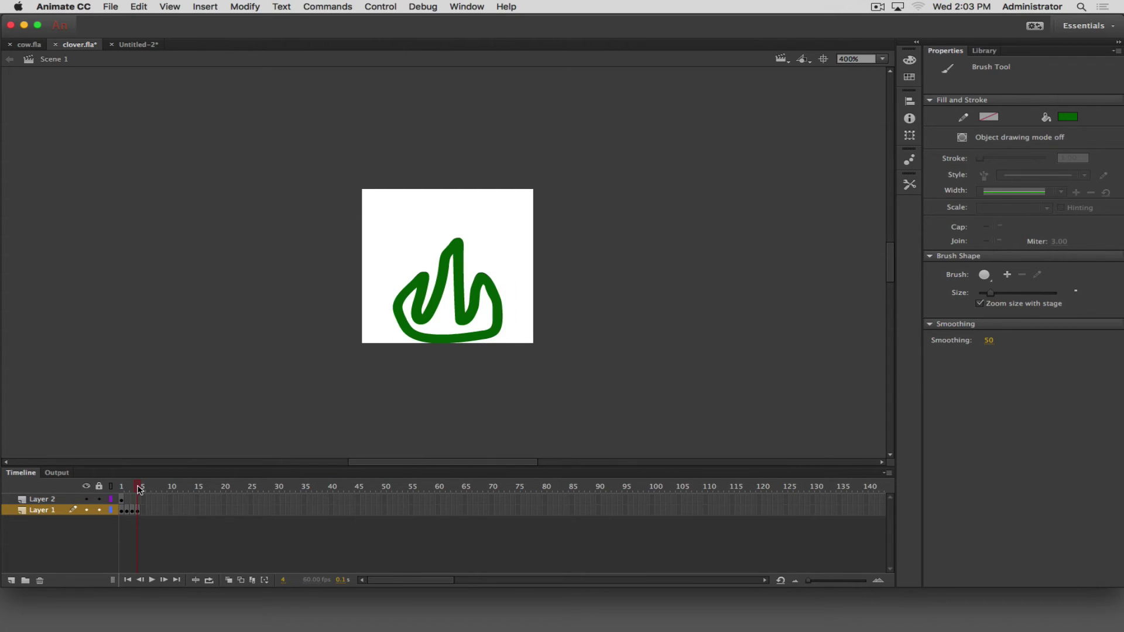
- Duplicate the stem drawings of frames 3 and 2 in Layer 1 to frames 5 and 6, reversing the motion
mouse_move(141, 490)
mouse_down()
mouse_move(120, 490)
mouse_move(154, 495)
mouse_move(120, 496)
mouse_move(149, 502)
mouse_move(123, 508)
mouse_up()
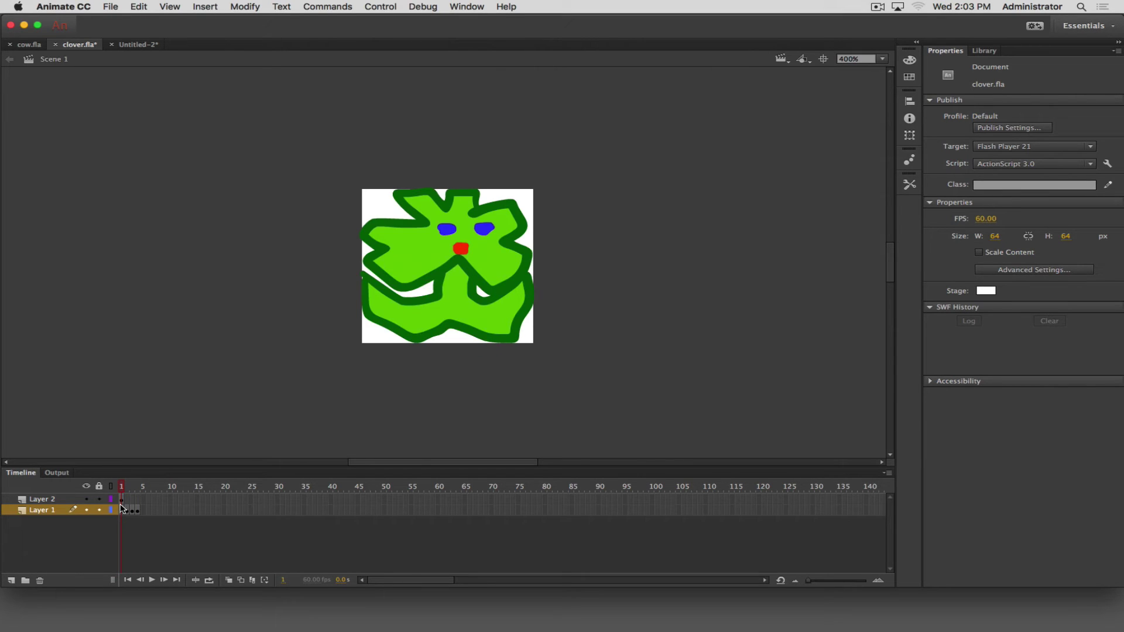
drag(122, 509, 139, 509)
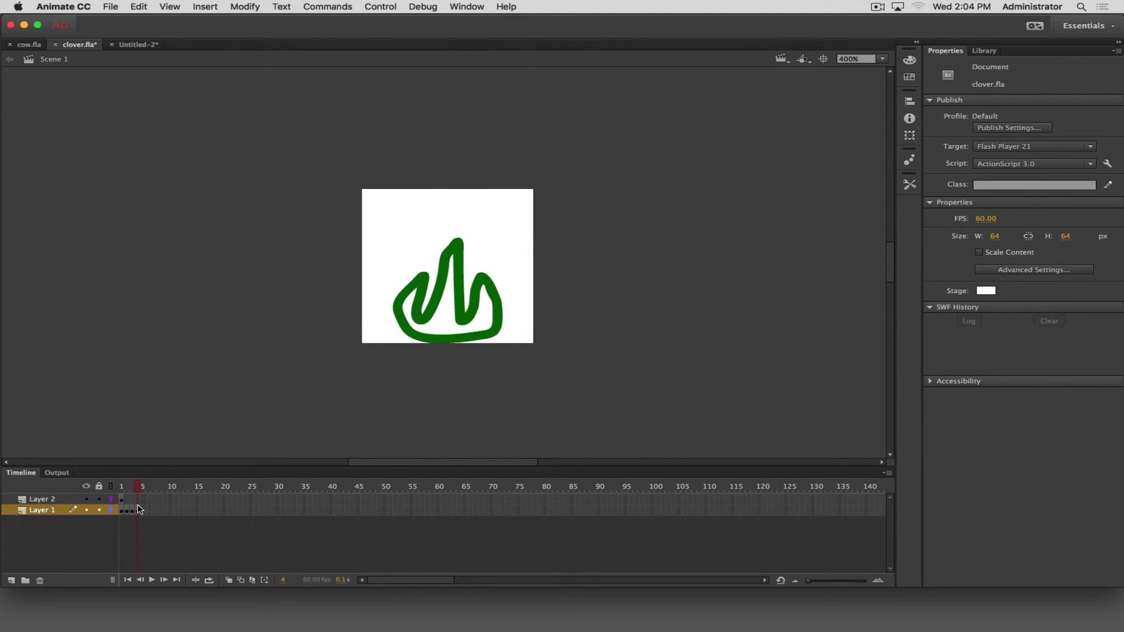
click(132, 511)
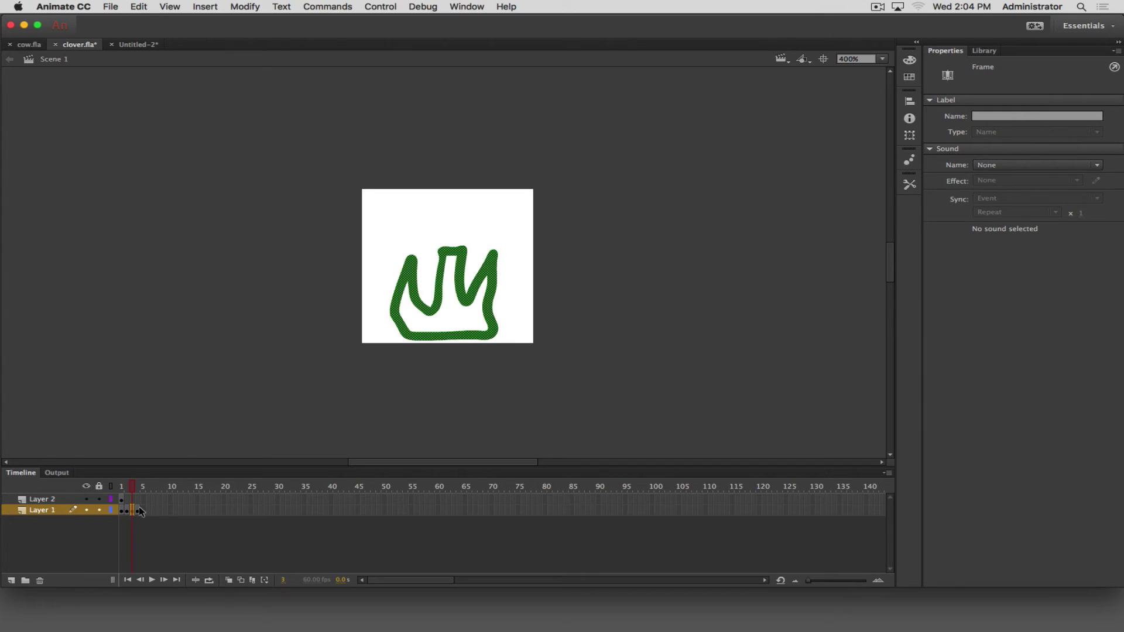
click(126, 511)
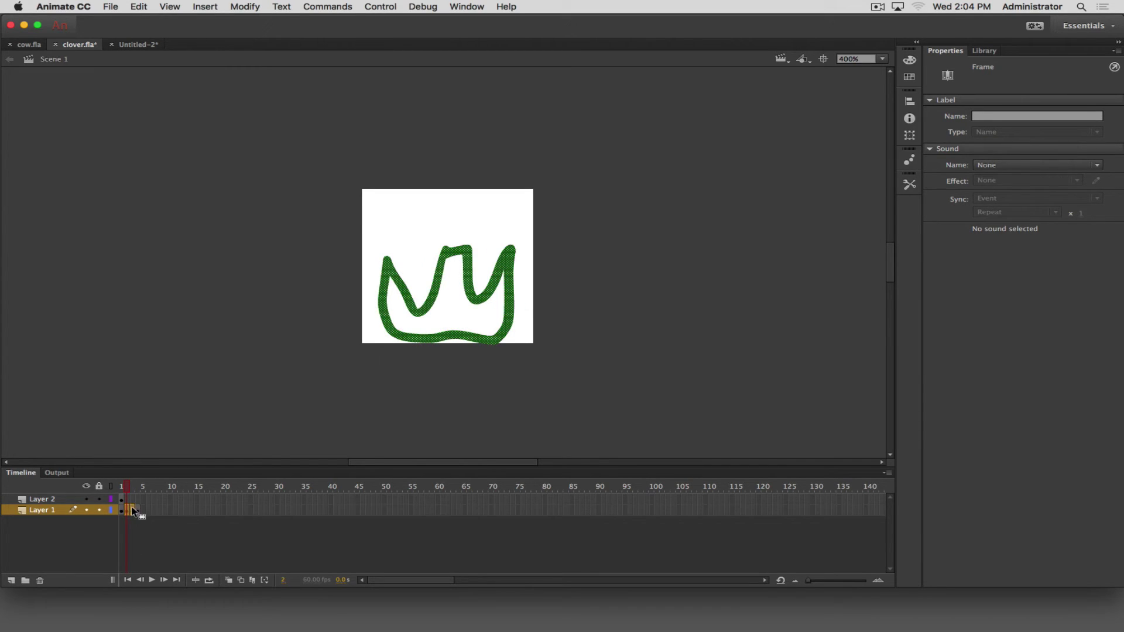
click(142, 525)
click(132, 511)
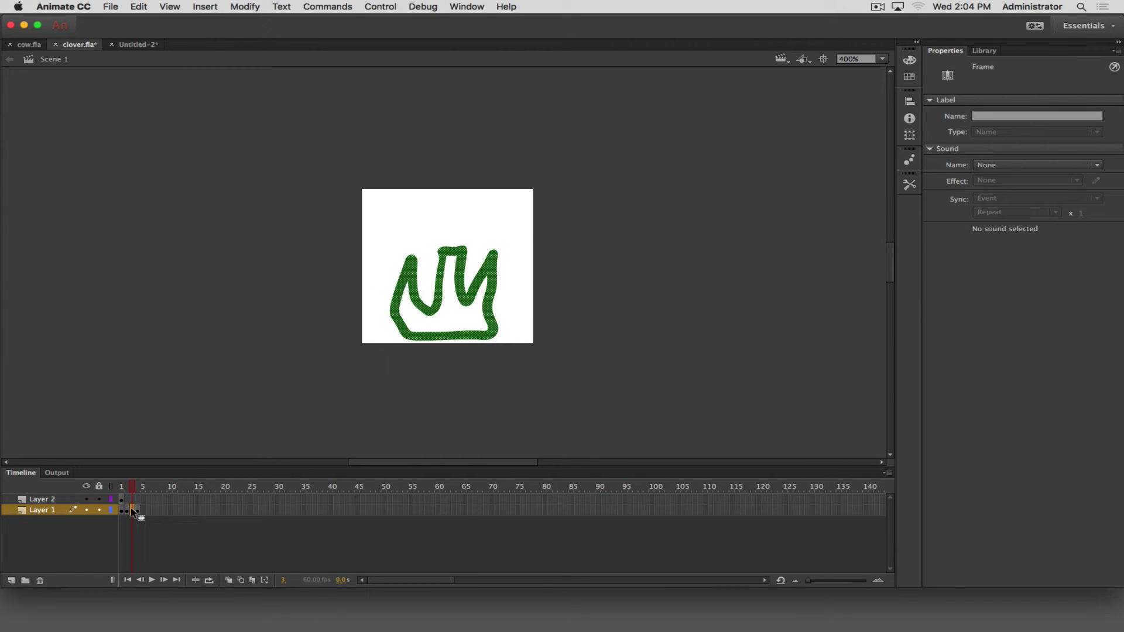
drag(131, 507, 139, 512)
click(129, 513)
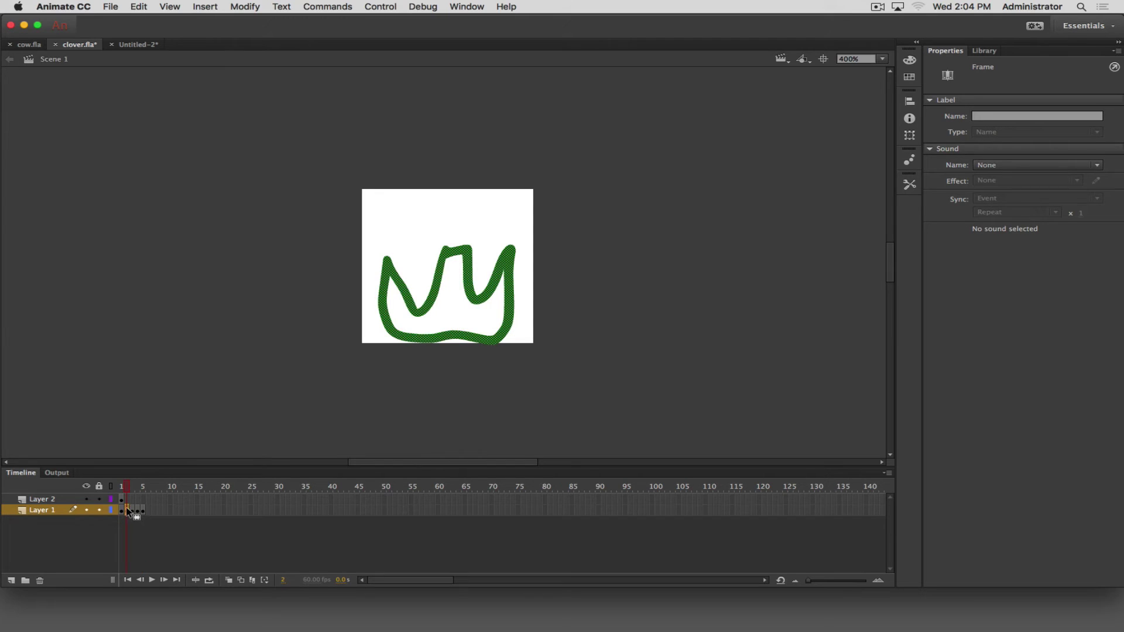
mouse_move(127, 511)
mouse_down()
mouse_move(147, 511)
mouse_move(141, 490)
mouse_move(126, 489)
mouse_move(155, 499)
mouse_move(111, 499)
mouse_move(156, 506)
mouse_move(117, 506)
mouse_move(161, 509)
mouse_move(117, 507)
mouse_move(163, 509)
mouse_move(114, 513)
mouse_up()
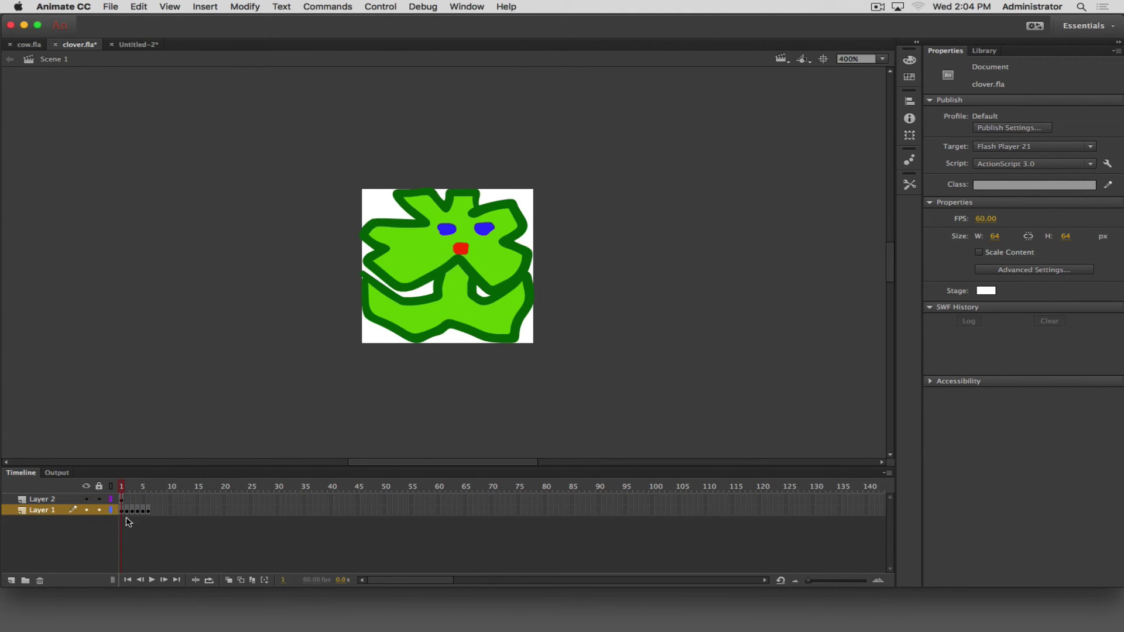
- Add a keyframe at frame 2 of Layer 2, and use Free Transform to lower the clover head and tilt it slightly clockwise
click(123, 501)
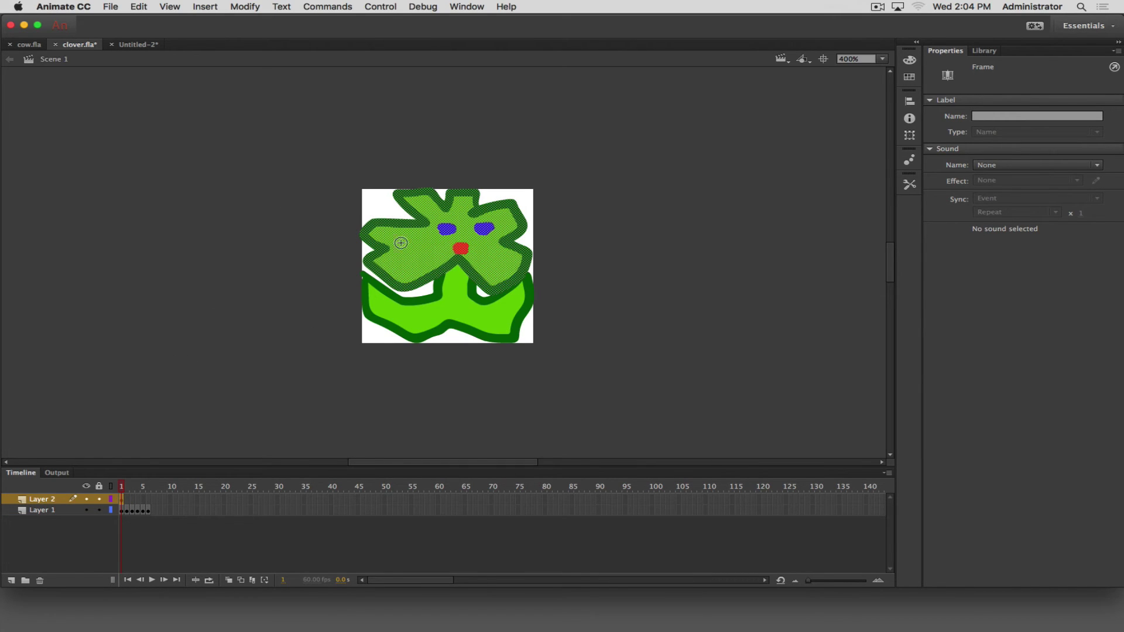
click(126, 502)
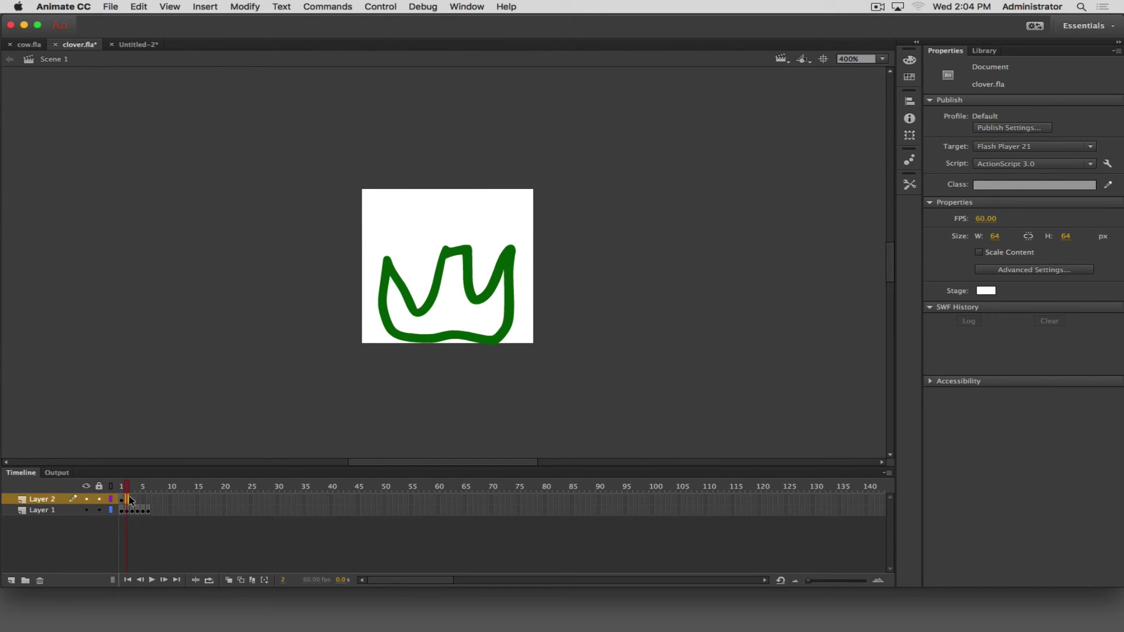
click(129, 498)
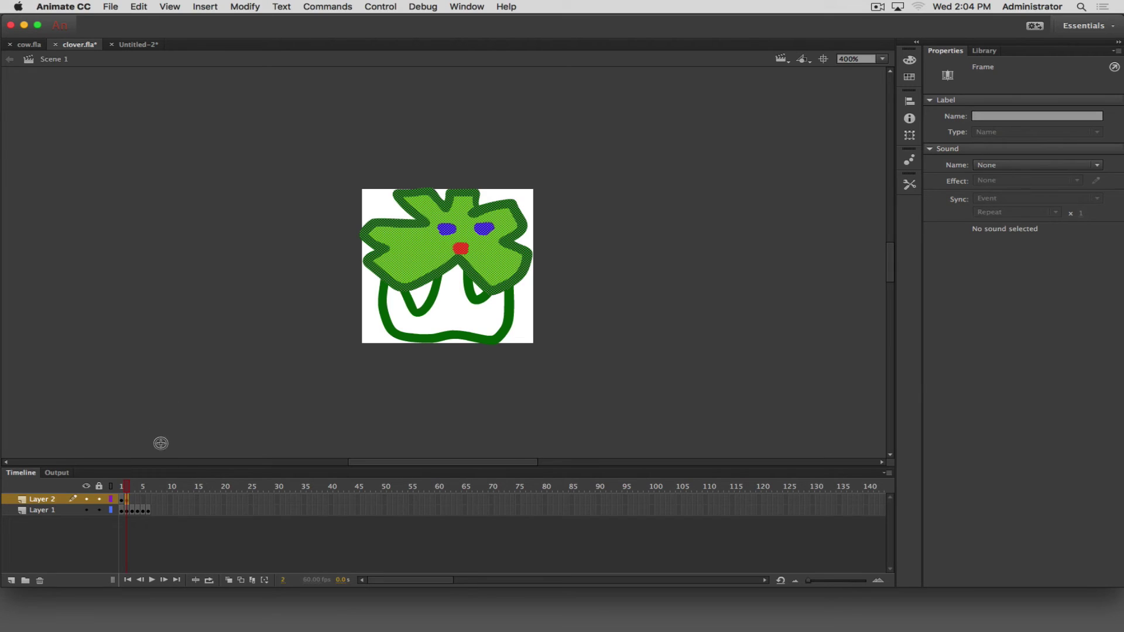
click(909, 185)
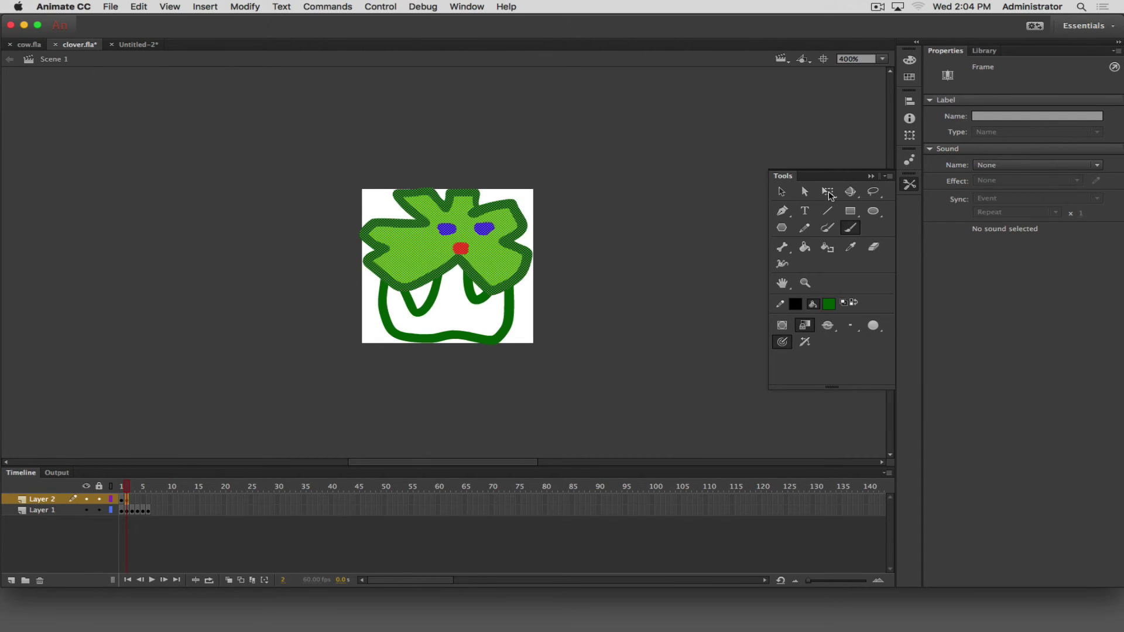
click(829, 193)
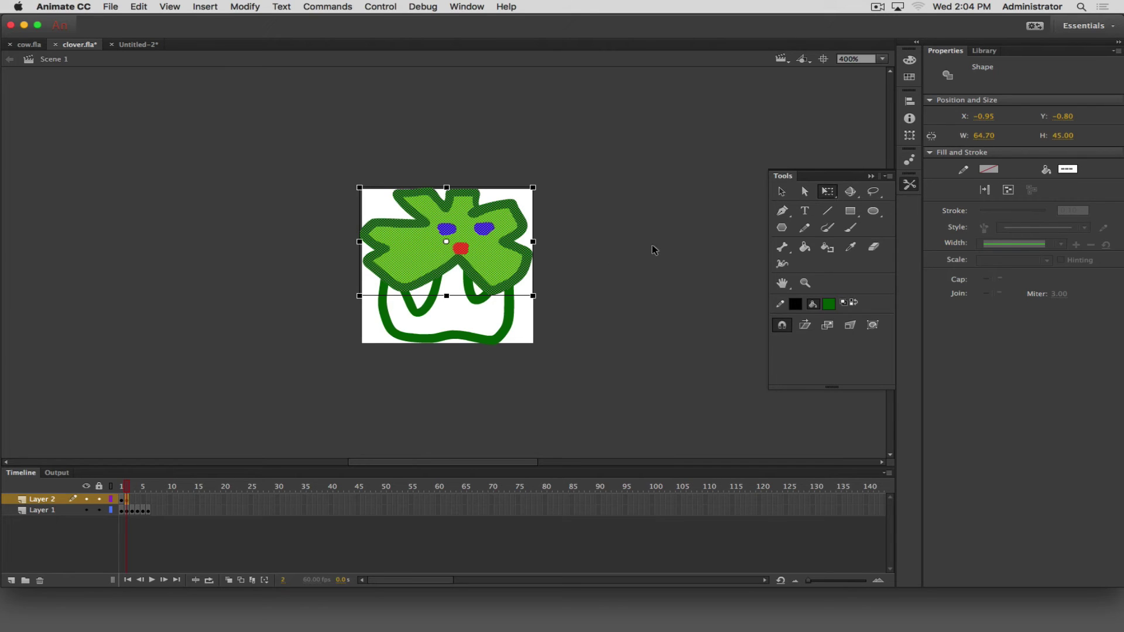
drag(412, 248, 410, 248)
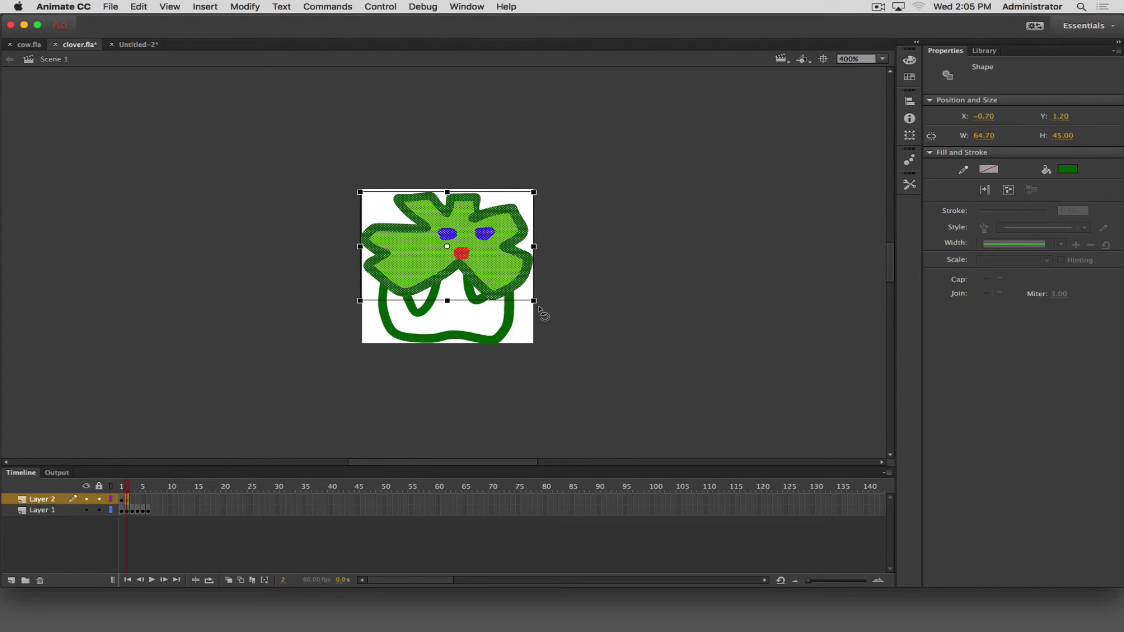
drag(539, 309, 528, 325)
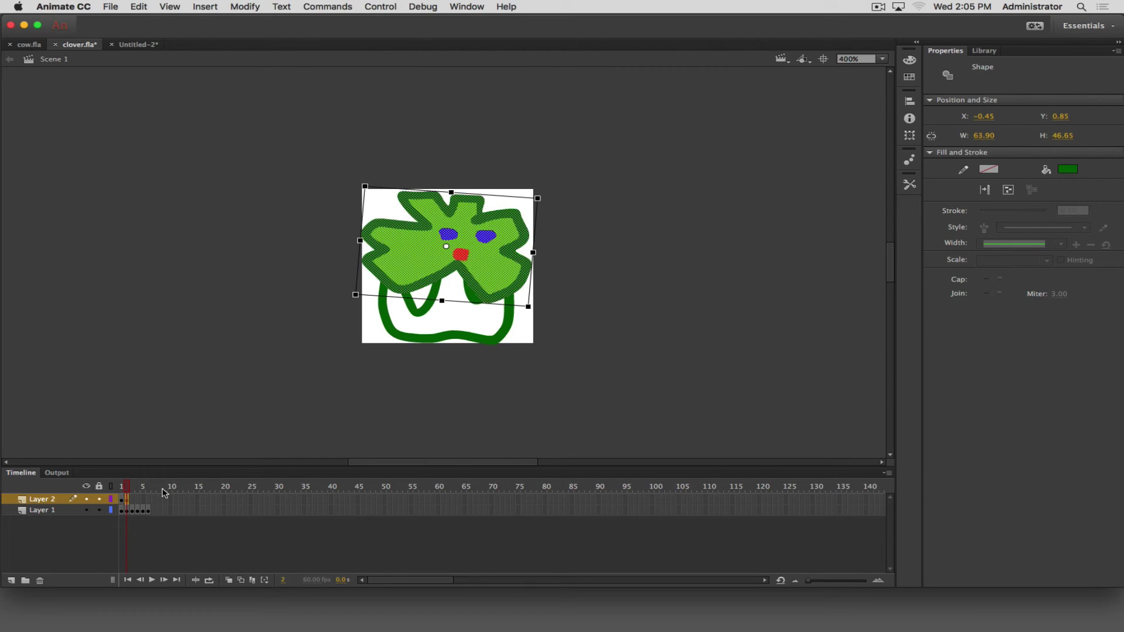
- Add keyframes at frames 3 and 4 of Layer 2, tilting the clover head further clockwise in each and lowering it in frame 4
key(F6)
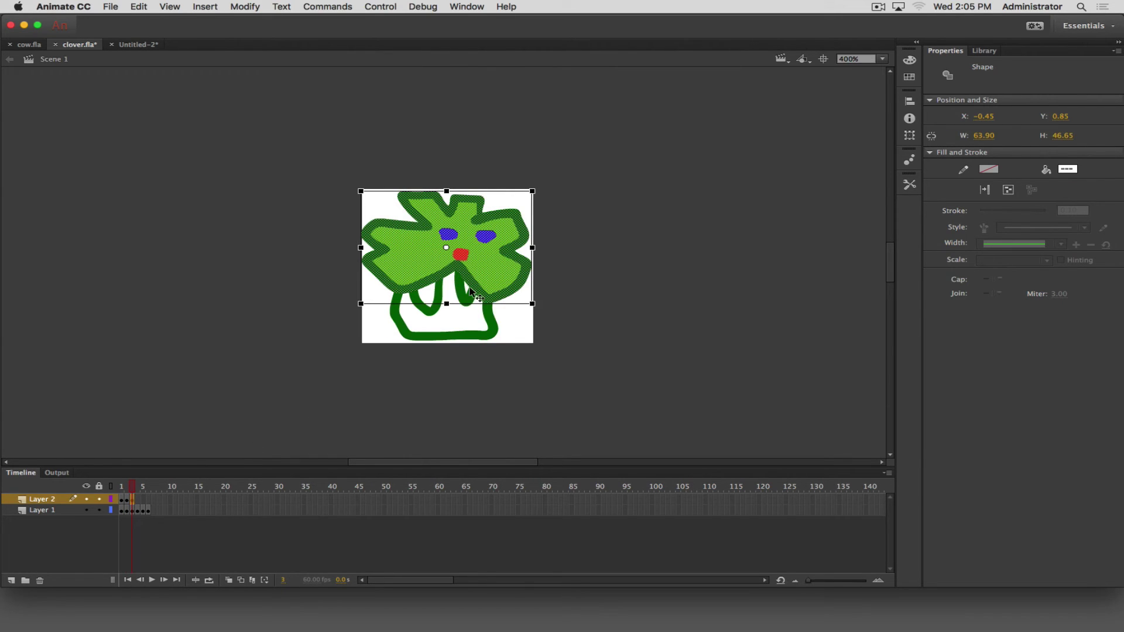
drag(540, 311, 504, 328)
key(F6)
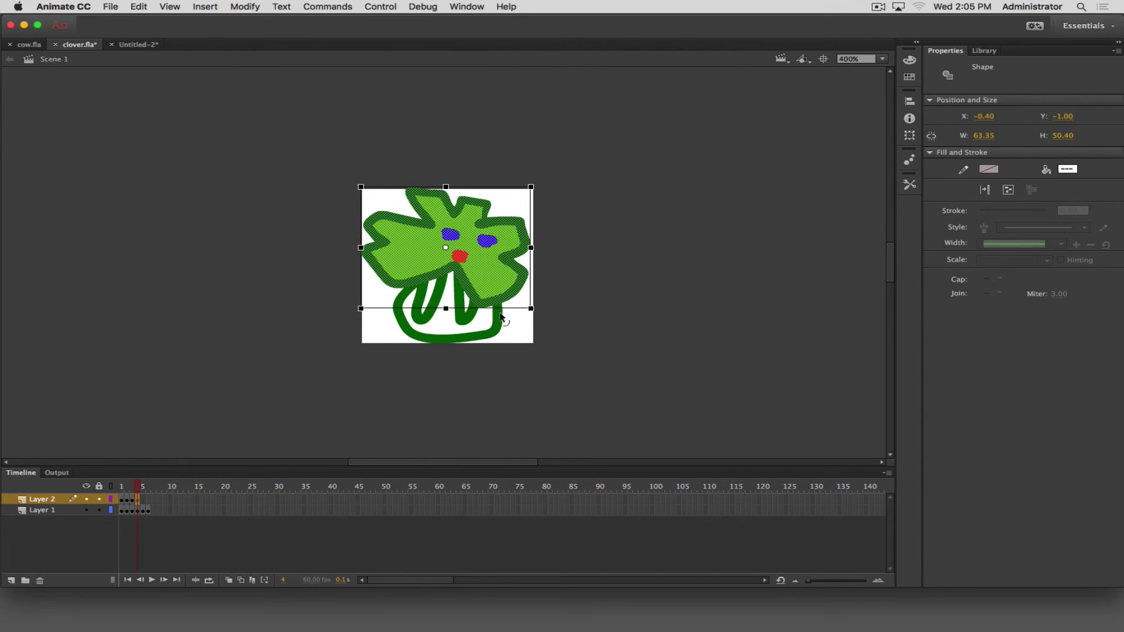
drag(426, 240, 430, 250)
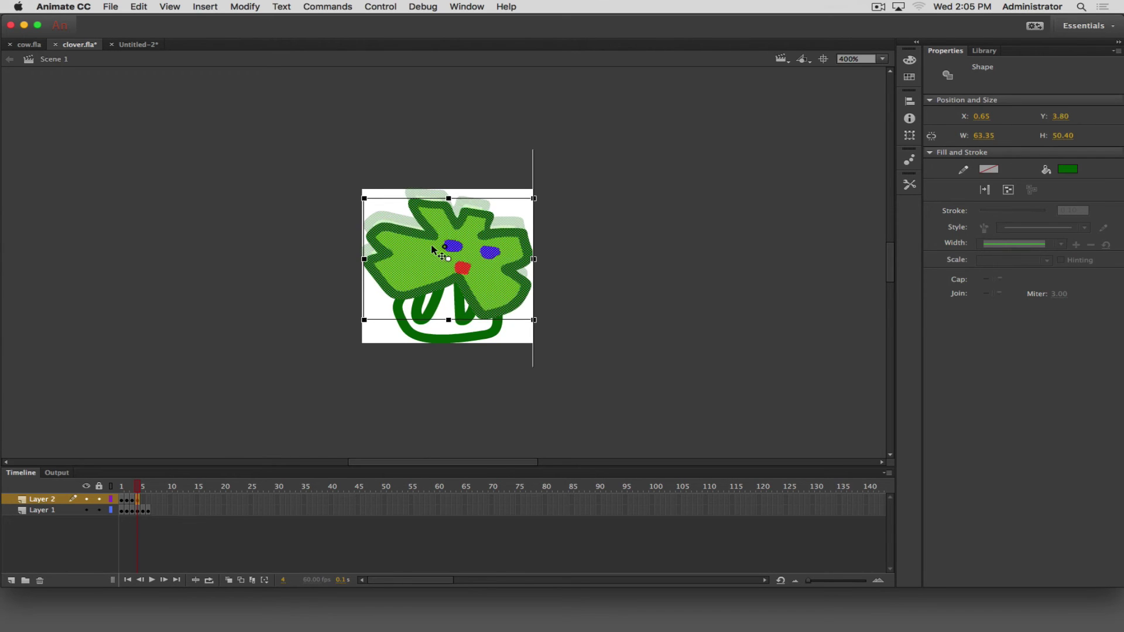
click(536, 328)
click(499, 285)
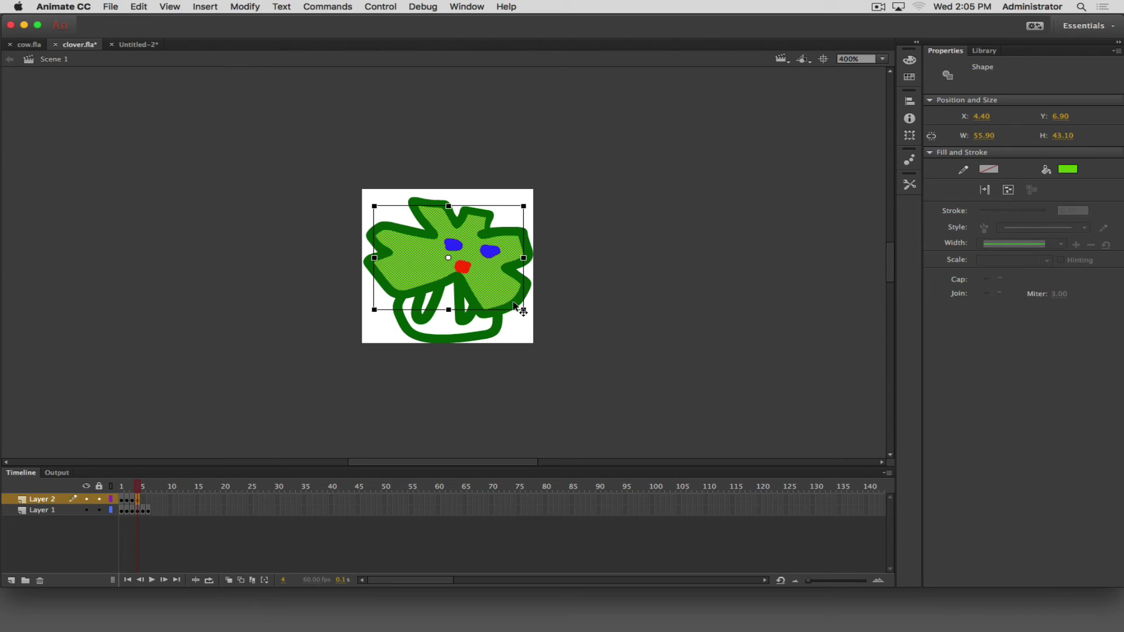
click(139, 500)
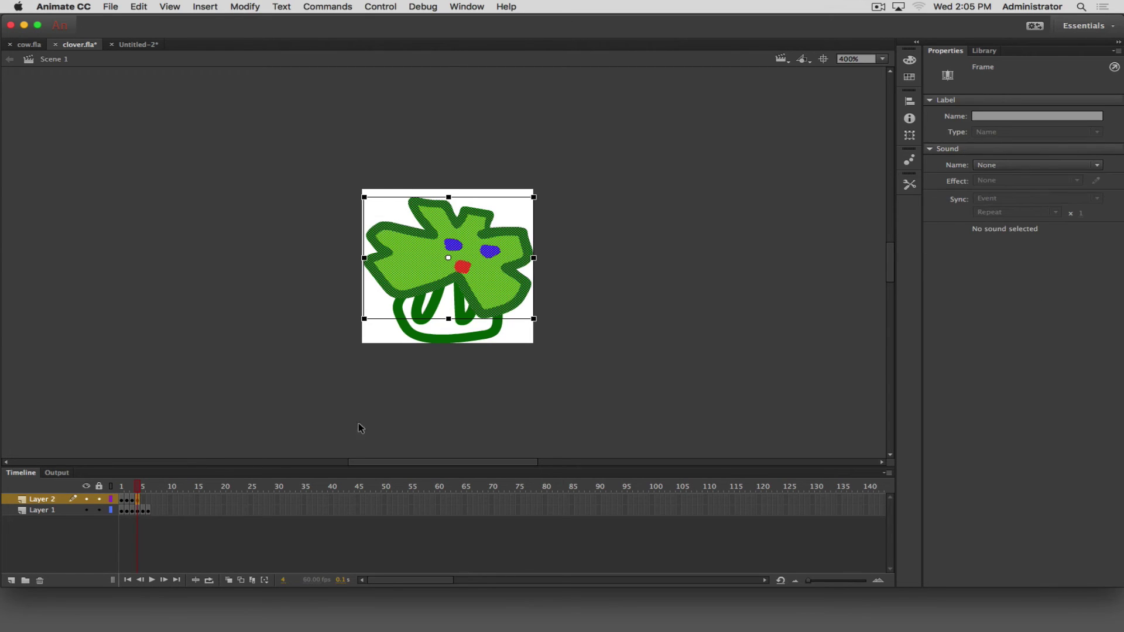
drag(545, 329, 530, 339)
drag(138, 487, 139, 484)
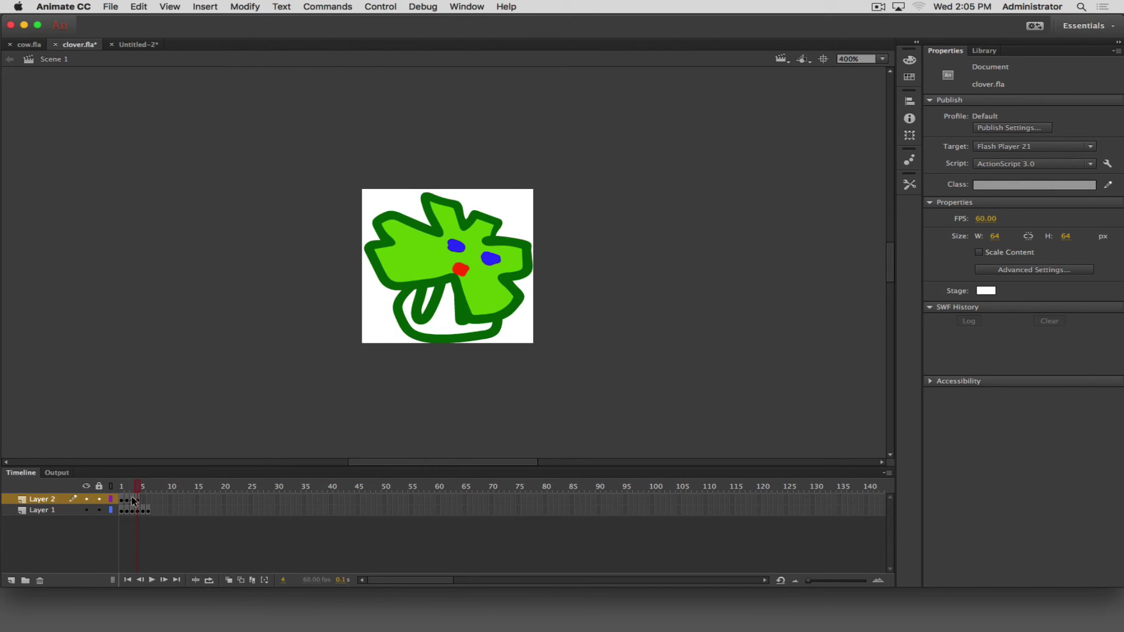
- Duplicate the head drawings of frames 3 and 2 in Layer 2 to frames 5 and 6
click(132, 499)
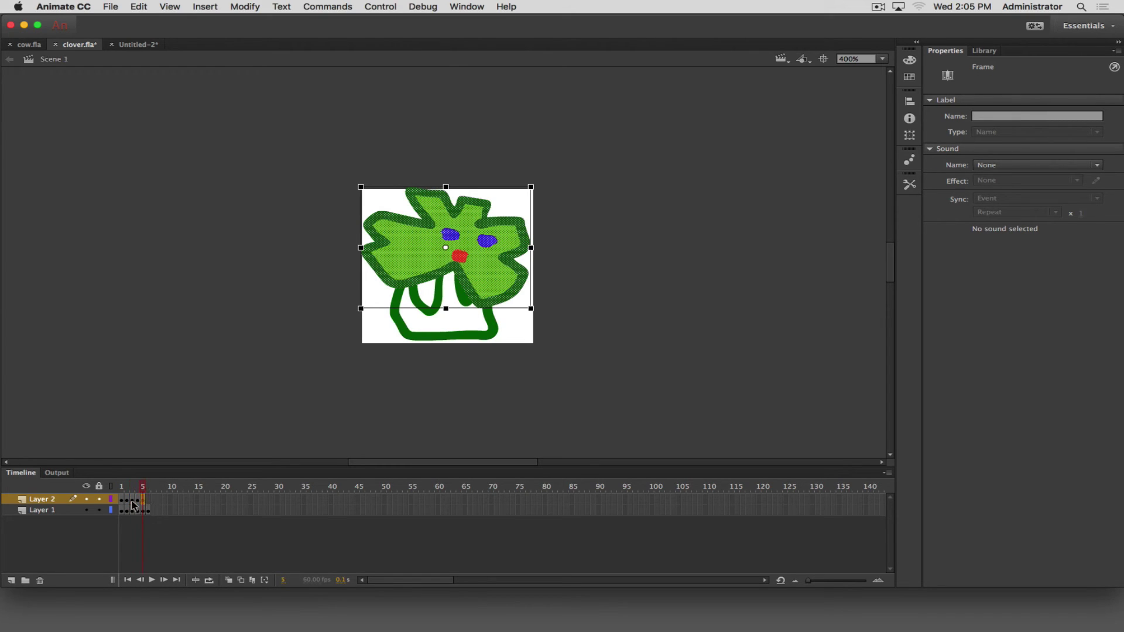
click(129, 501)
mouse_move(137, 503)
mouse_down()
mouse_move(132, 489)
mouse_move(142, 490)
mouse_move(125, 491)
mouse_move(150, 495)
mouse_move(107, 489)
mouse_move(148, 495)
mouse_up()
click(124, 486)
click(126, 499)
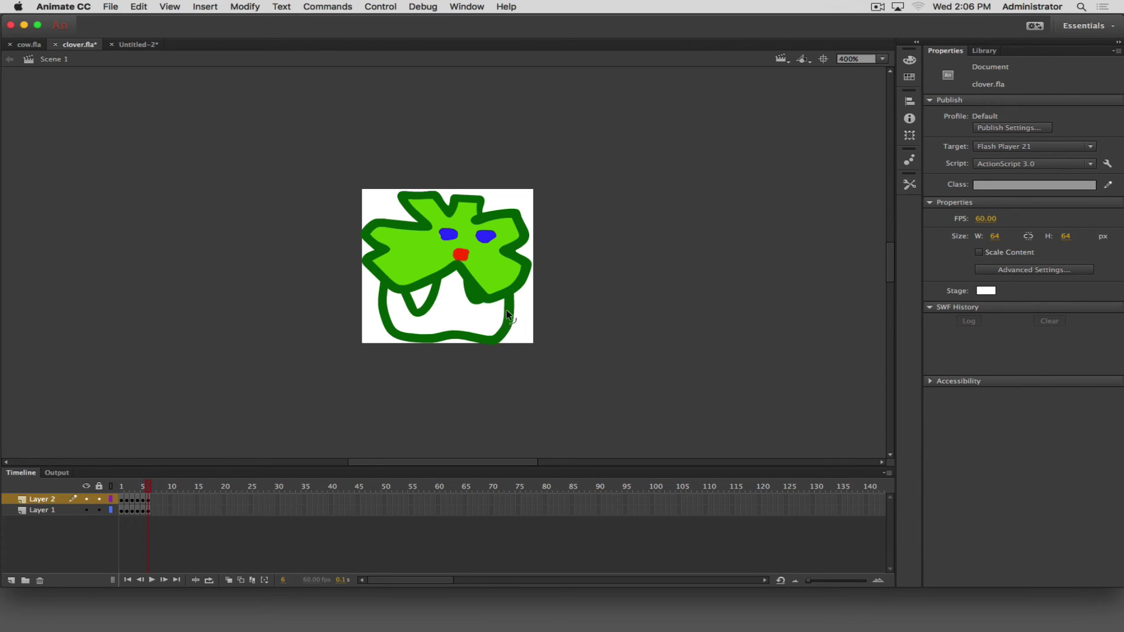
- Sample the light green of the clover head and fill the stem-and-leaves outline in frame 6 with it
click(909, 184)
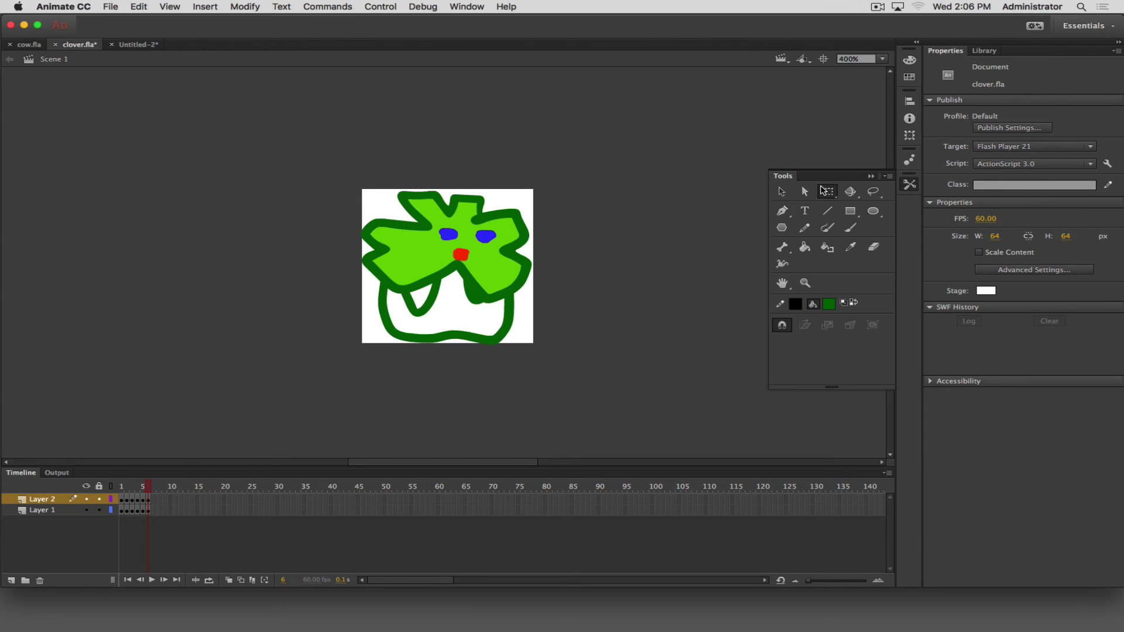
click(850, 247)
click(493, 264)
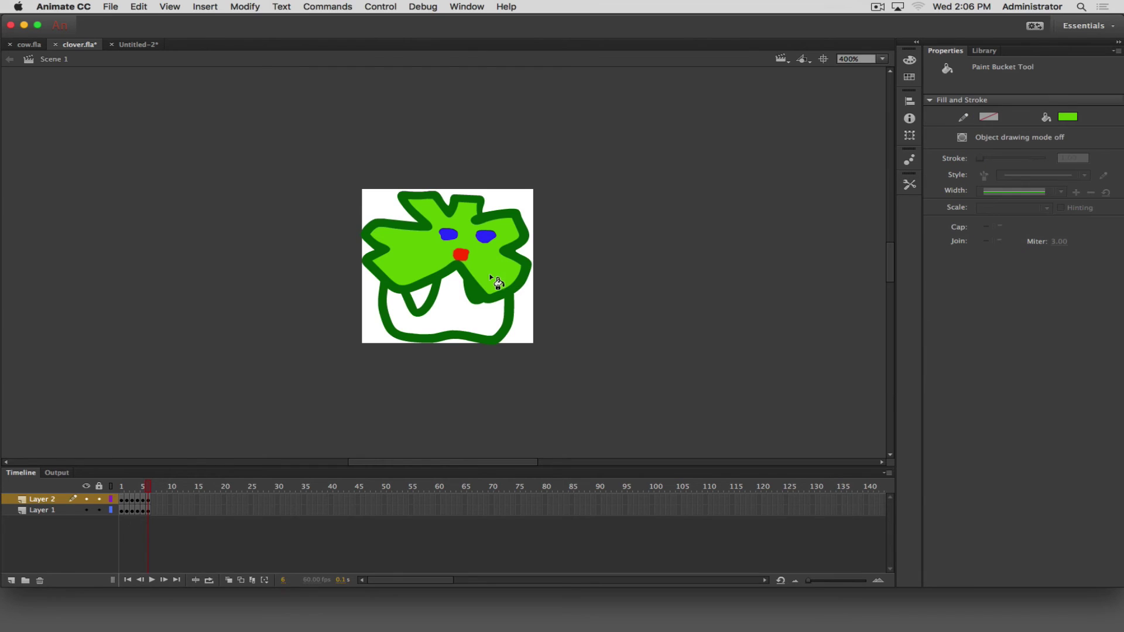
click(445, 312)
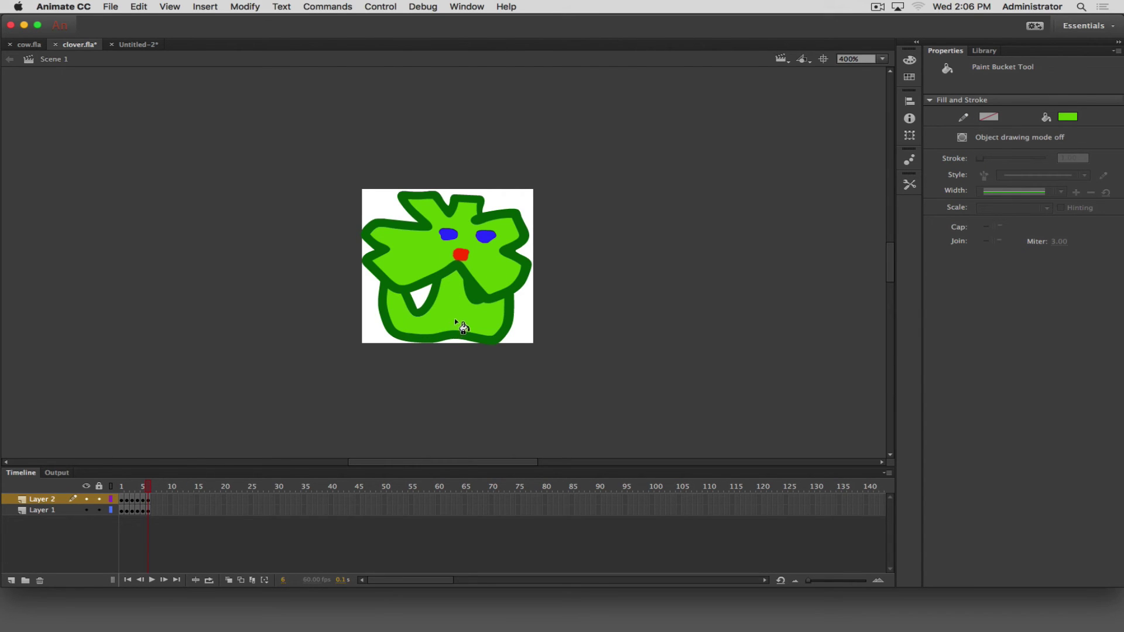
- Fill the stem-and-leaves outlines in frames 5, 4, 3 and 2 with the same light green
key(comma)
key(comma)
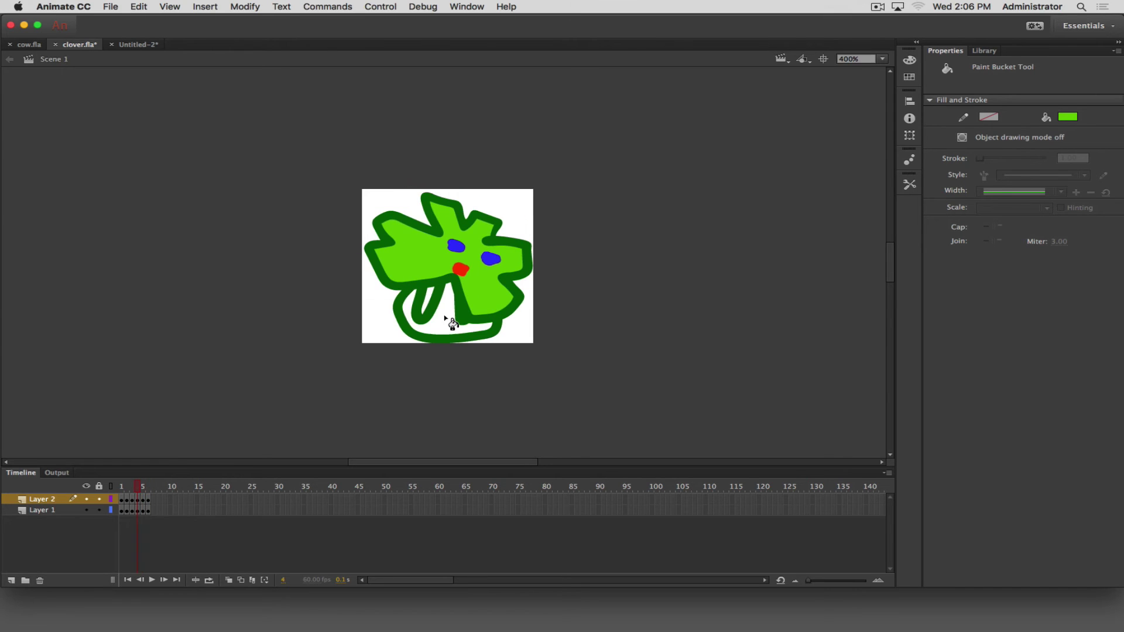
key(comma)
key(comma)
key(super+a)
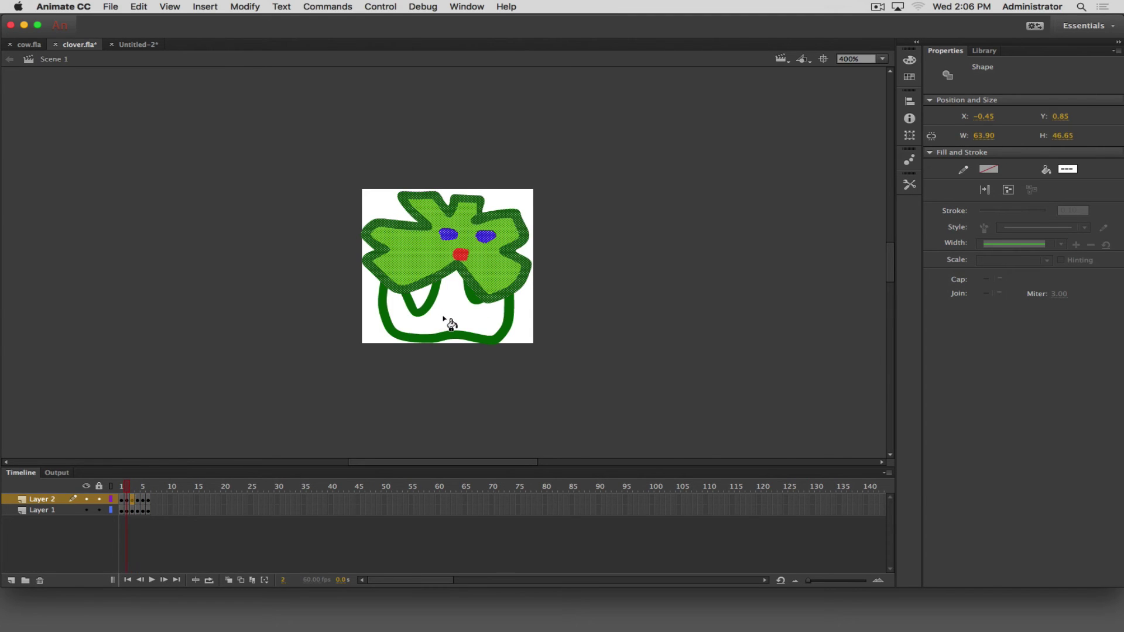
key(period)
key(period)
key(comma)
key(period)
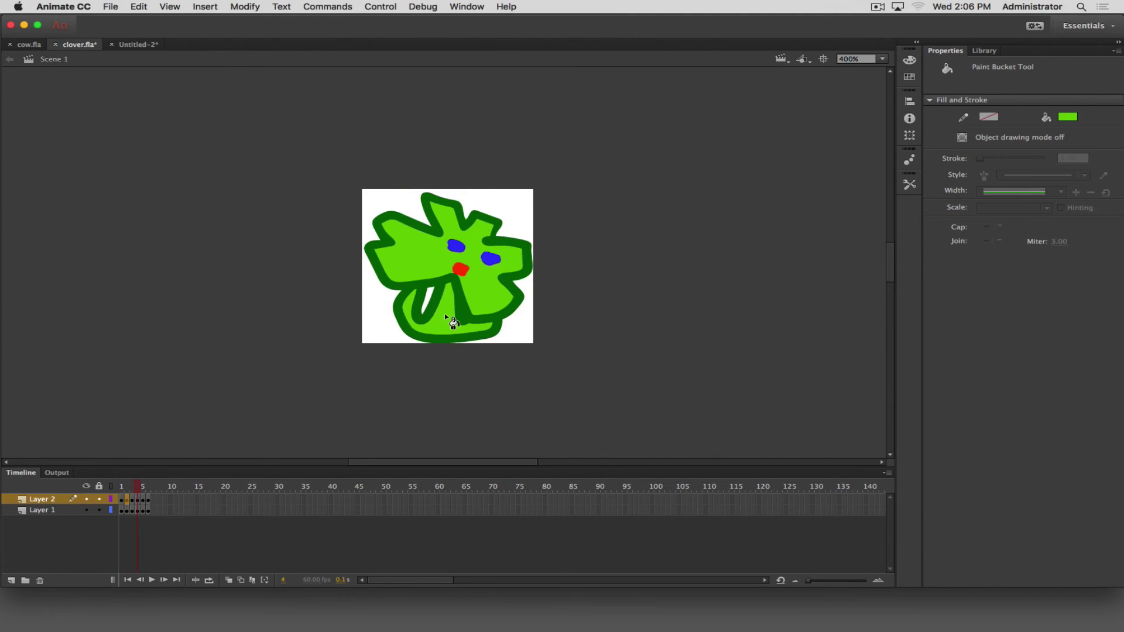
key(period)
key(period)
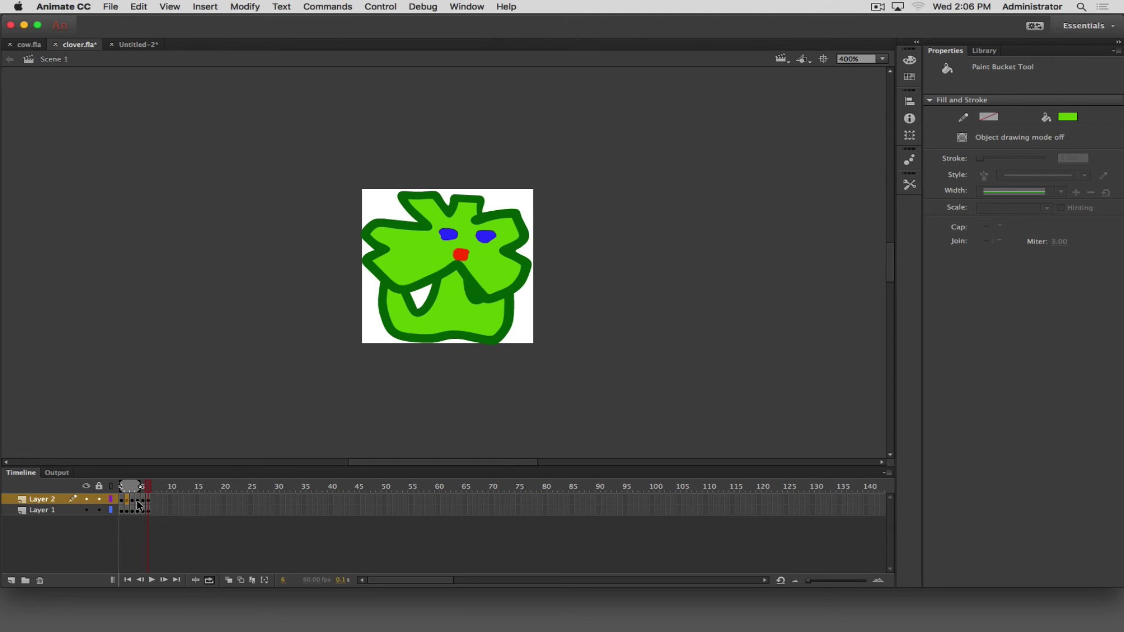
- Preview the clover animation looping over frames 1 to 6, and turn looping off
click(150, 486)
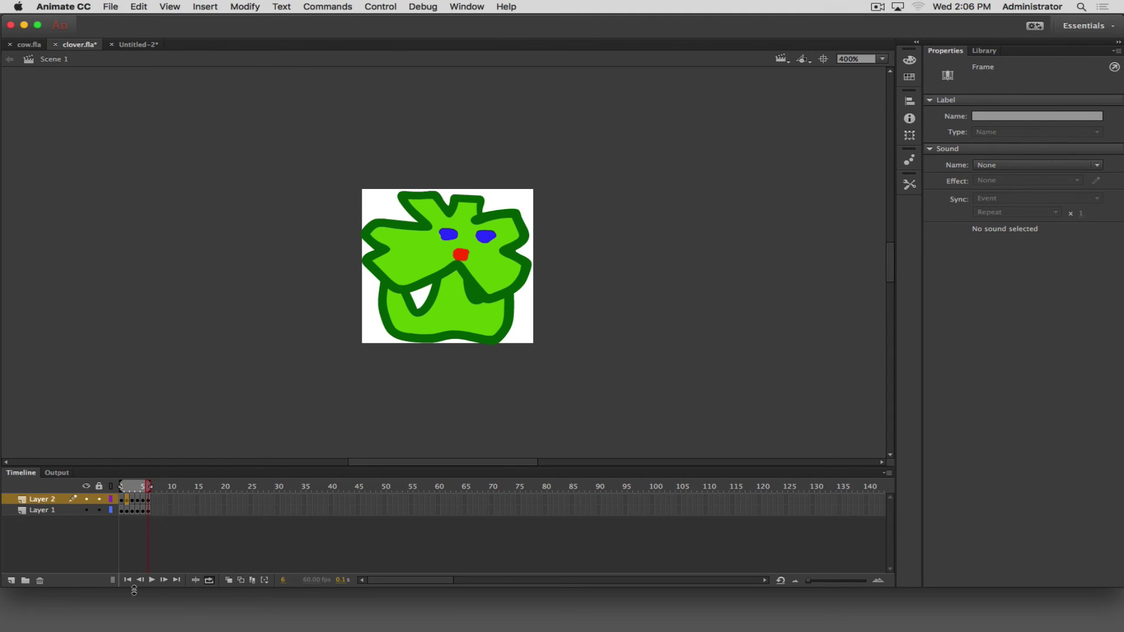
click(151, 580)
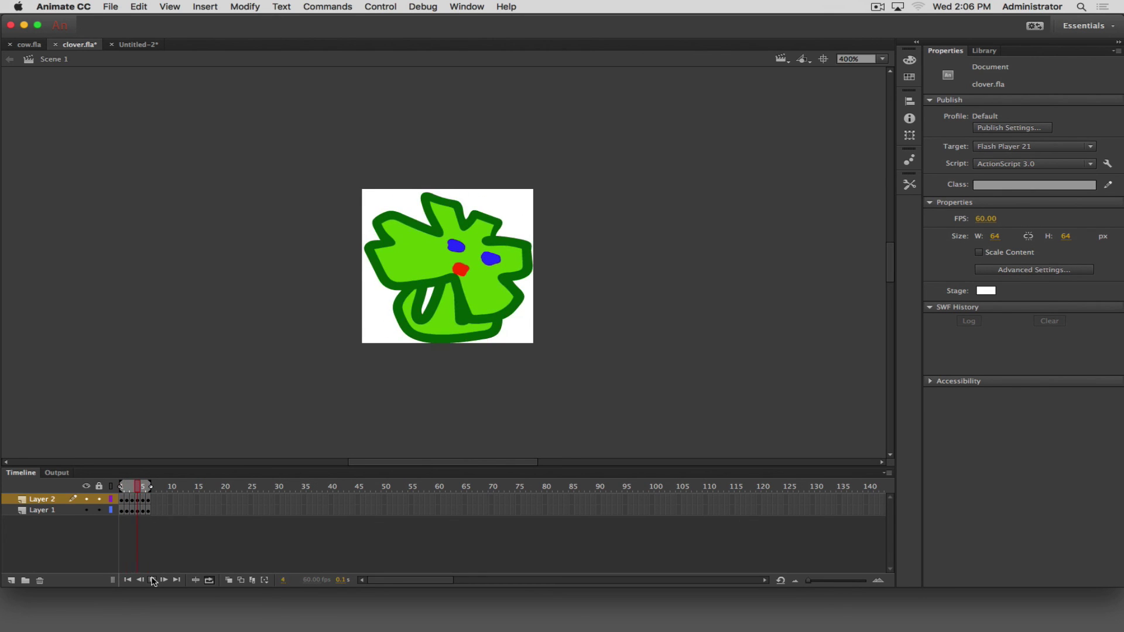
click(152, 580)
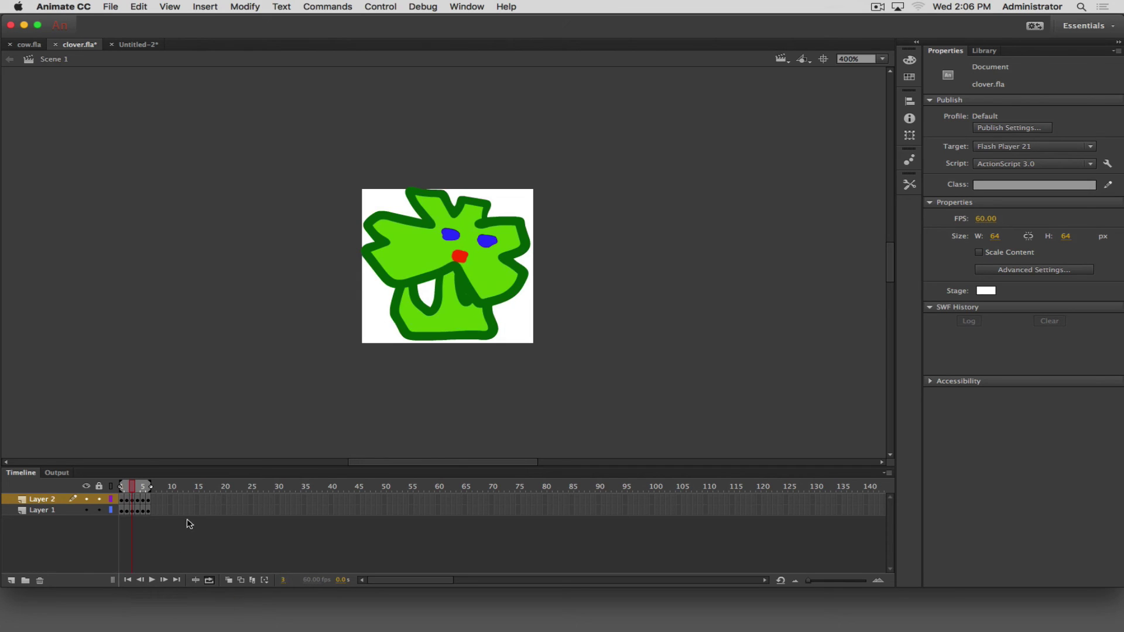
click(209, 580)
- Extend the drawings in frames 6, 5 and 4 by one frame each in both layers
drag(148, 500, 150, 521)
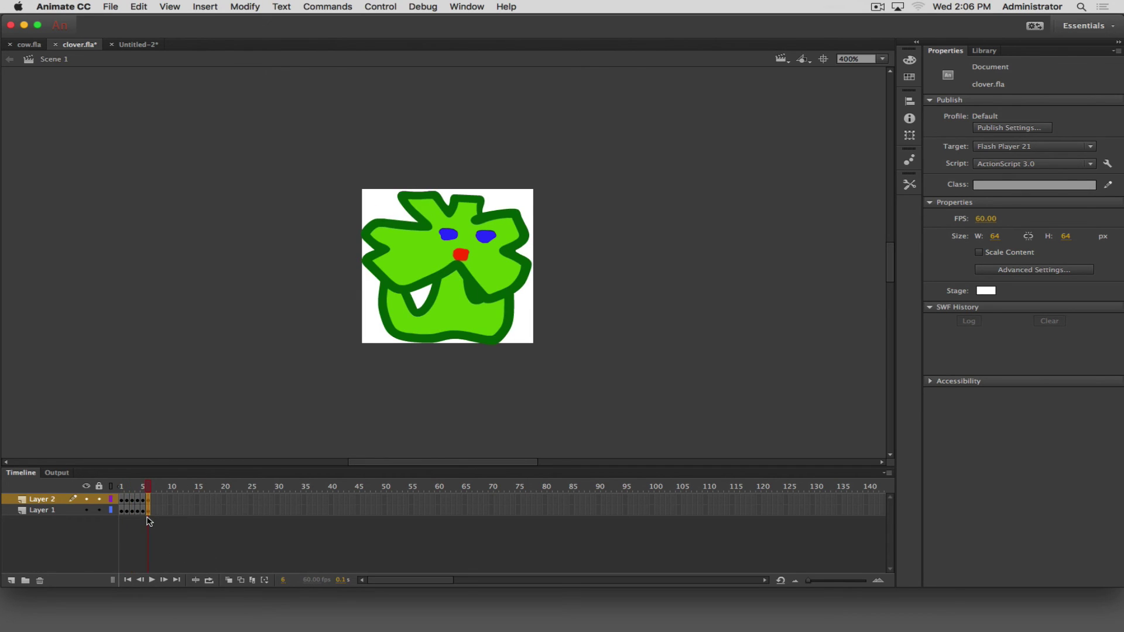
click(148, 519)
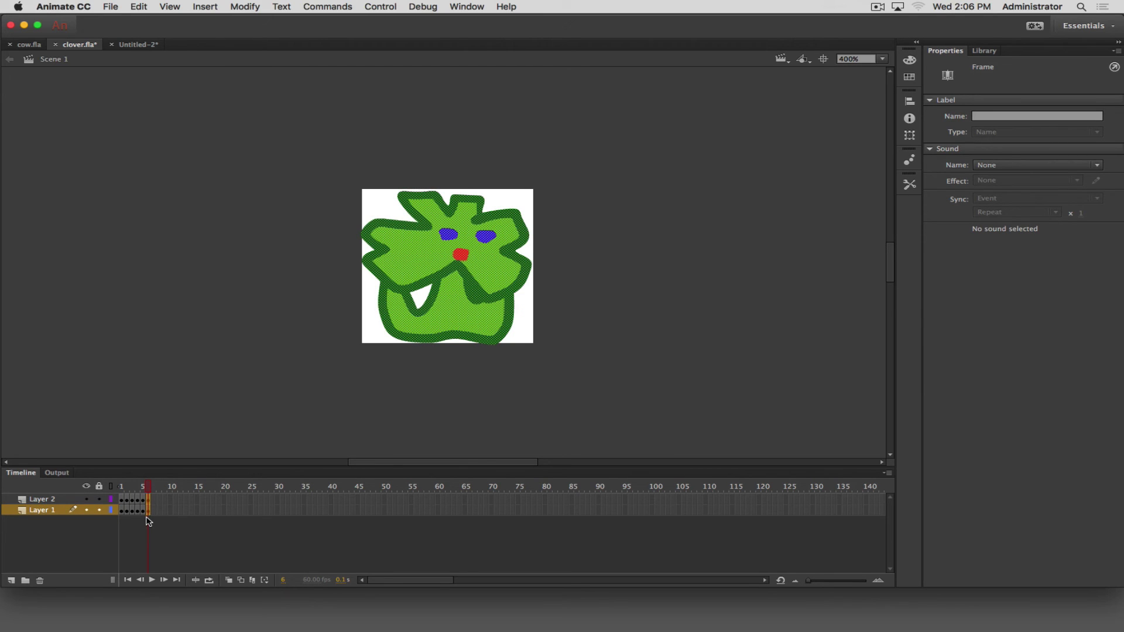
key(F5)
click(142, 502)
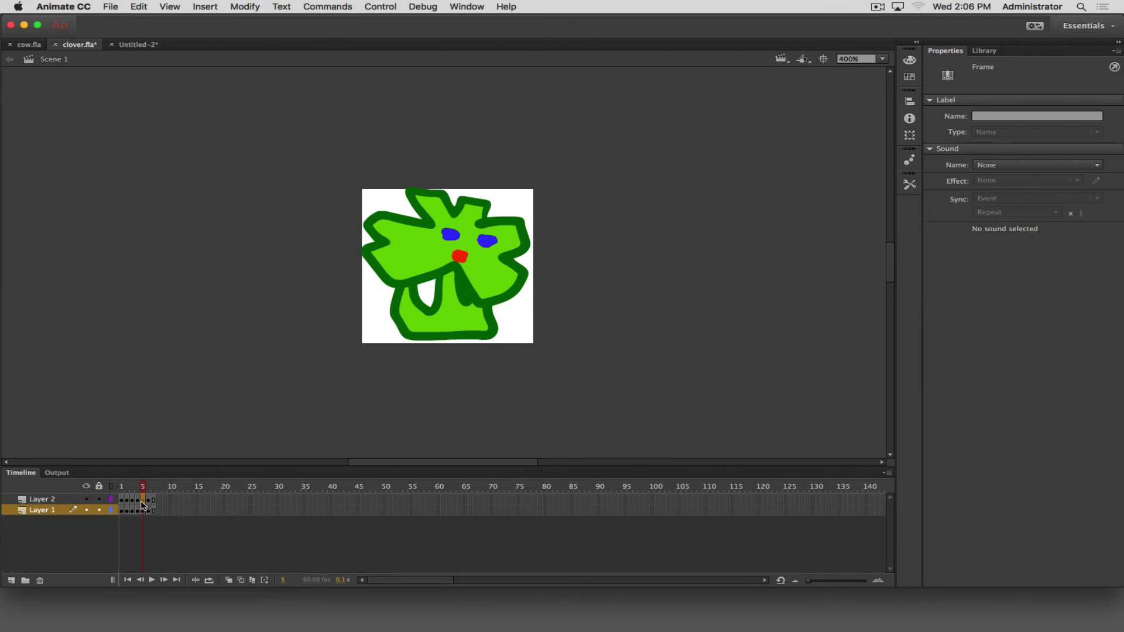
key(F5)
click(140, 512)
click(140, 513)
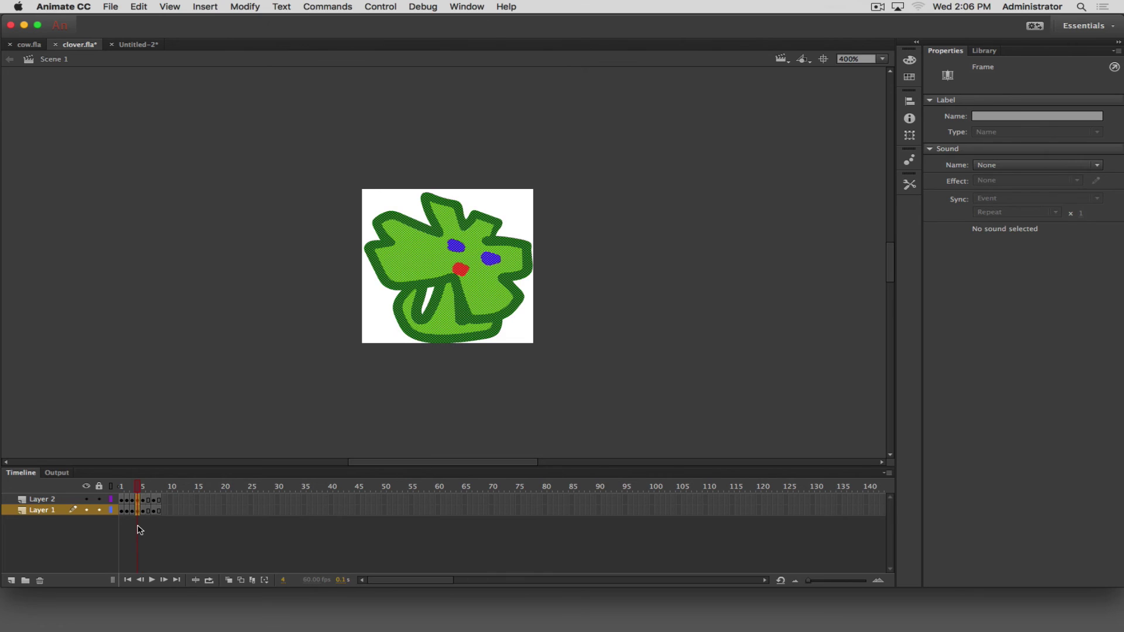
key(F5)
- Extend the drawings in frames 3, 2 and 1 by one frame each in both layers
click(133, 514)
key(F5)
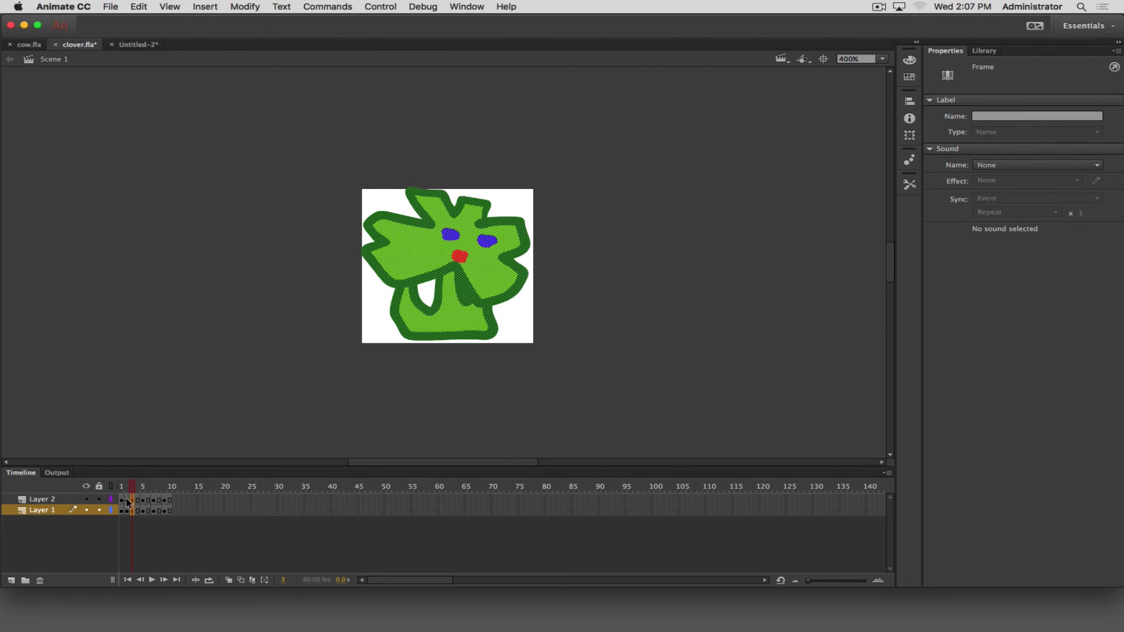
click(127, 513)
key(F5)
click(124, 514)
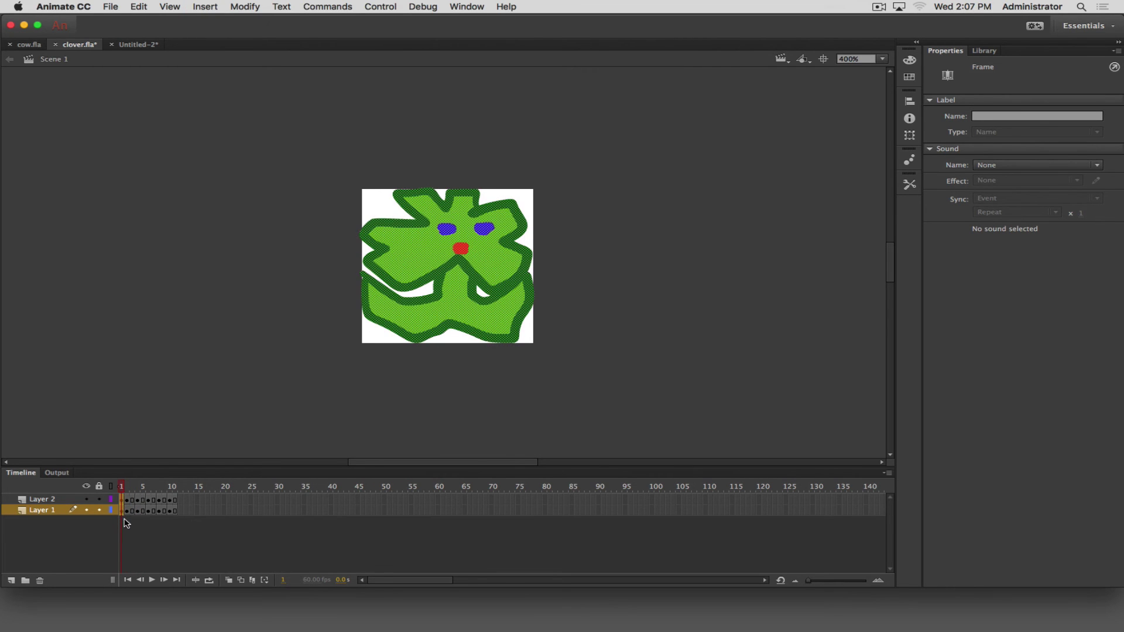
key(F5)
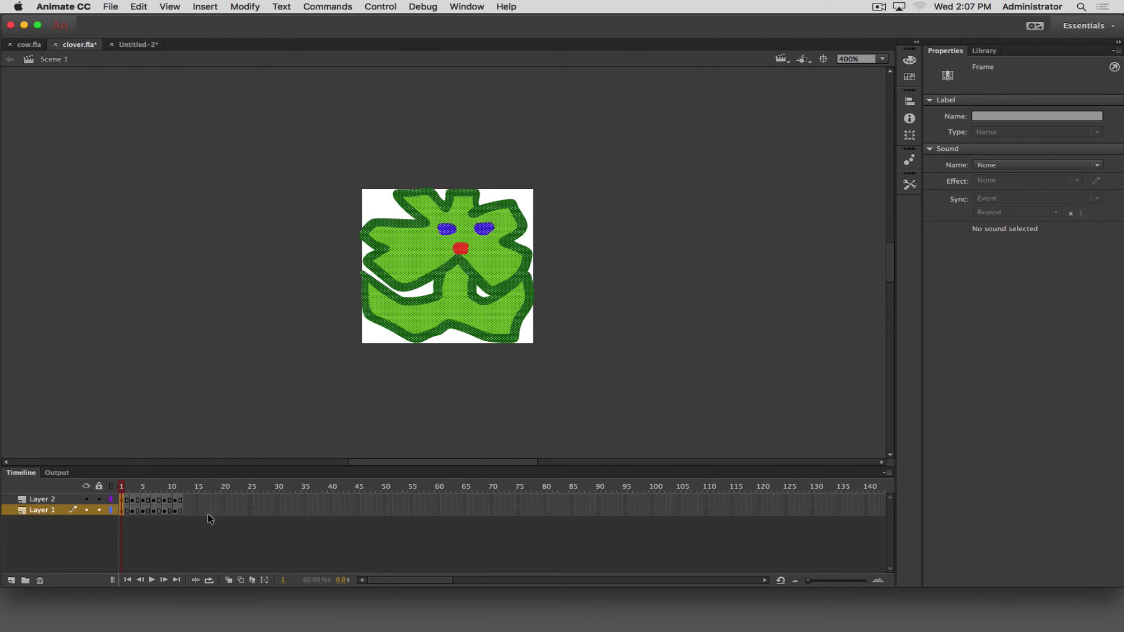
- Turn looping on for frames 1 to 12 and preview the slowed clover animation
click(209, 580)
drag(150, 487, 183, 487)
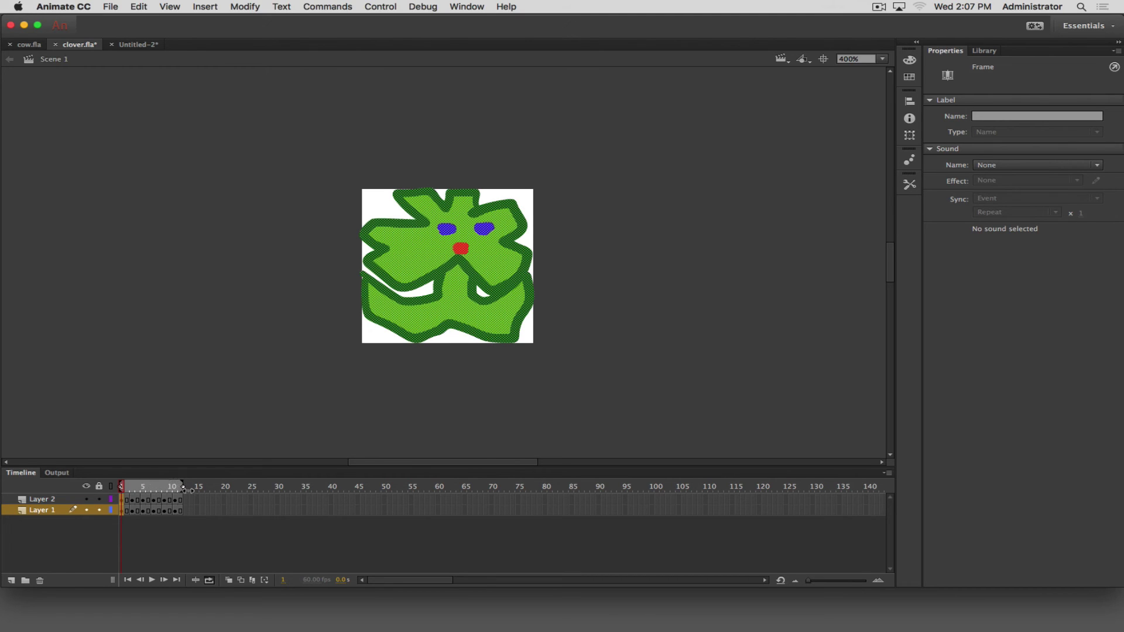
click(152, 581)
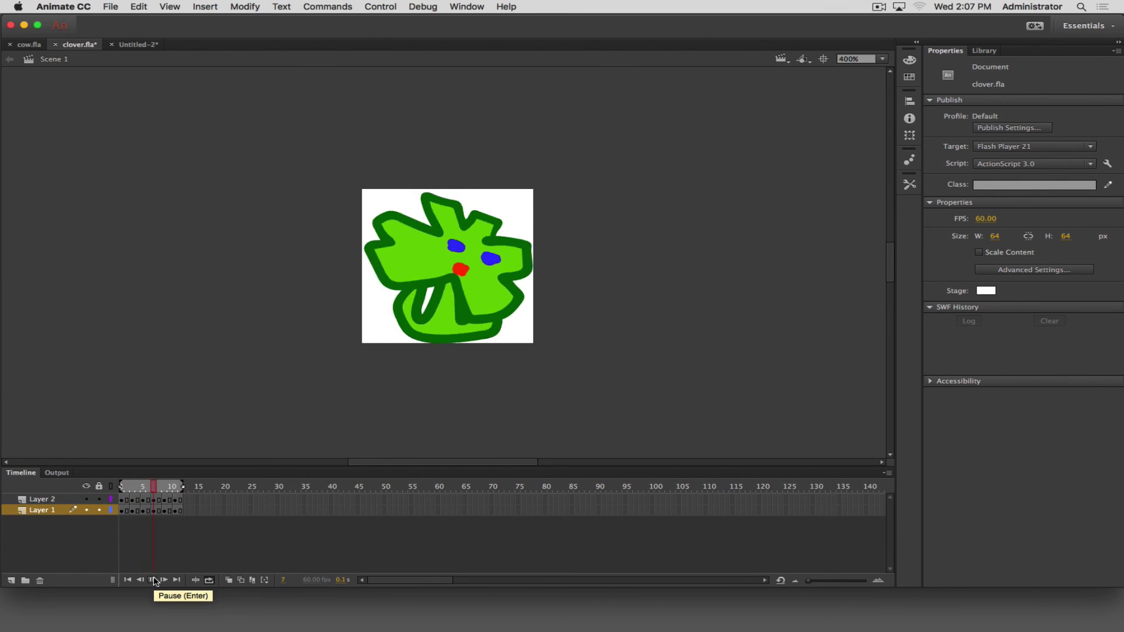
click(154, 581)
click(197, 511)
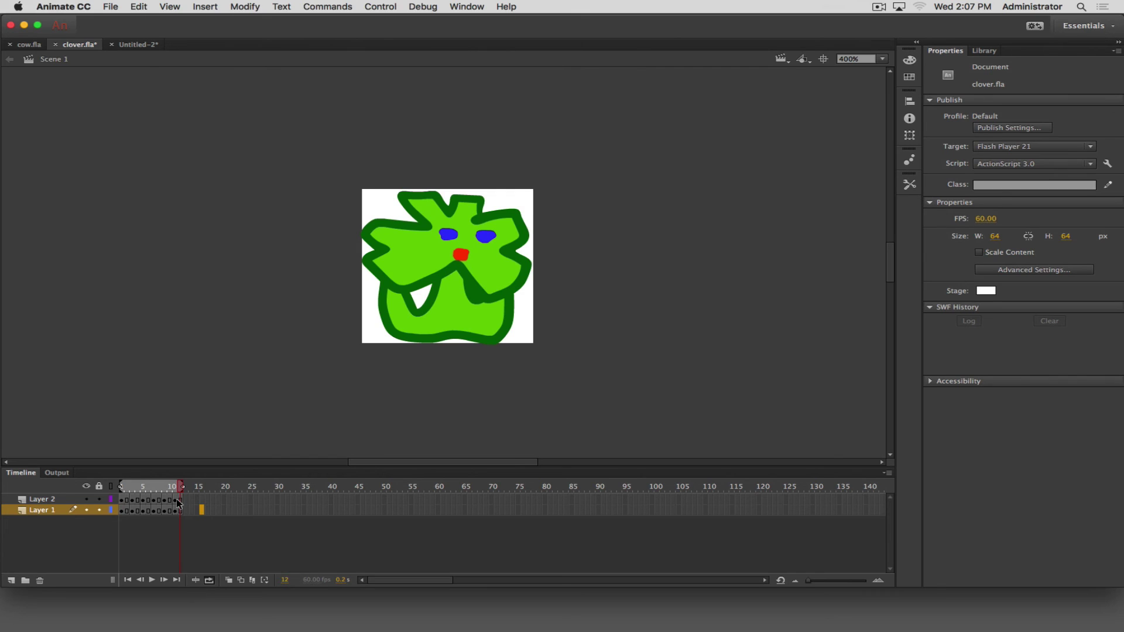
- Lengthen the fourth, fifth and sixth drawings in both layers to three, four and three frames respectively
click(180, 511)
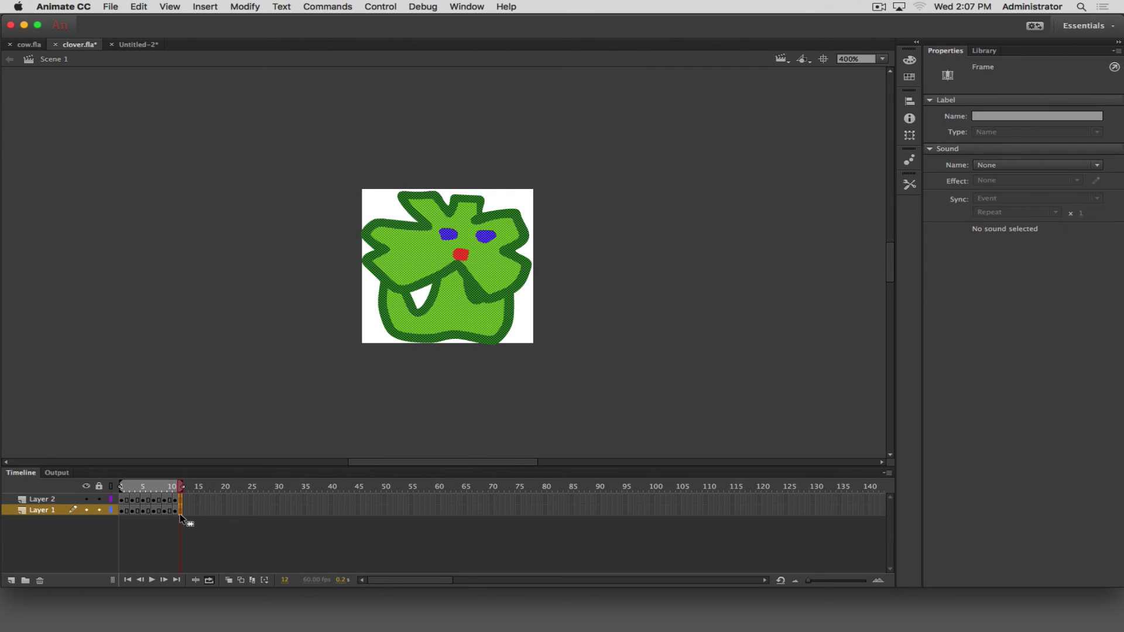
drag(166, 501, 165, 511)
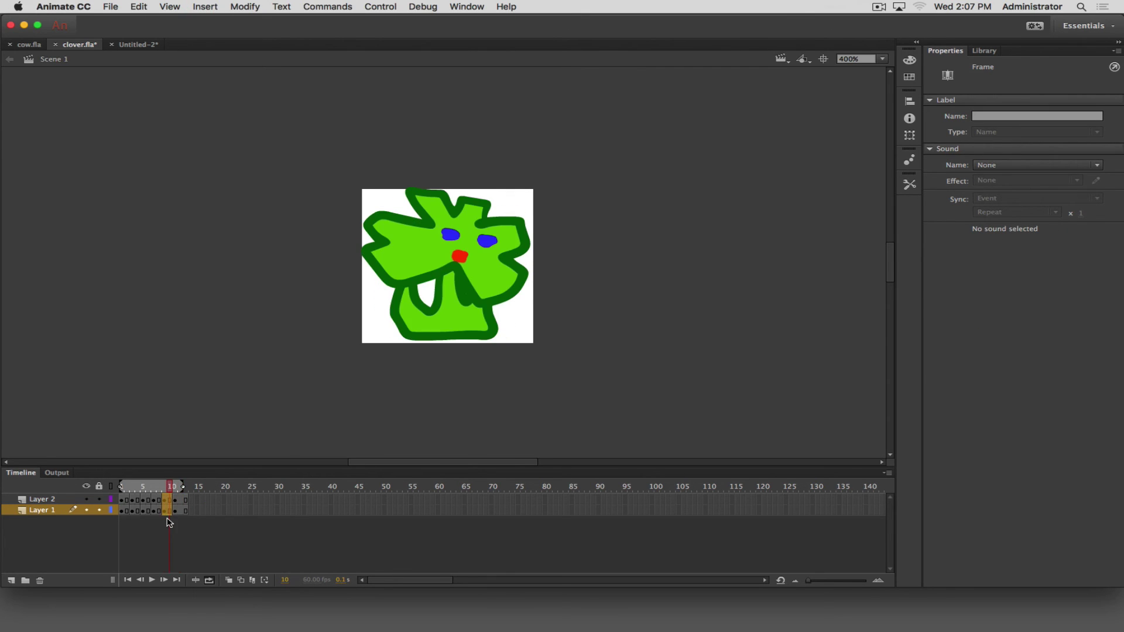
key(comma)
key(comma)
key(comma)
key(F5)
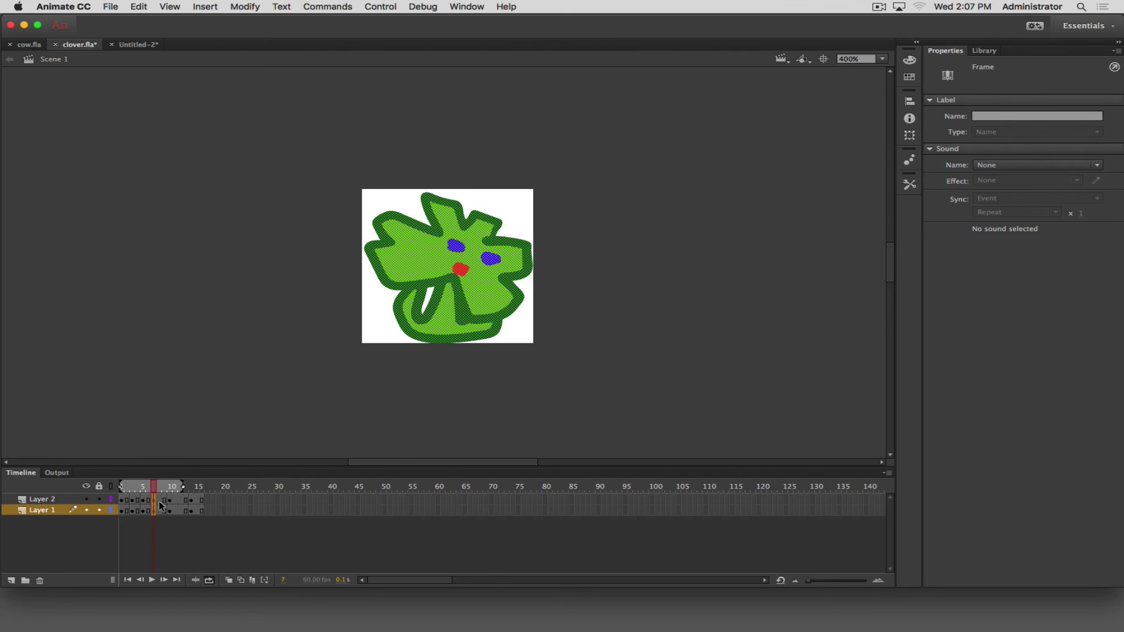
- Lengthen the third, second and first drawings in both layers to three frames each
drag(147, 501, 149, 518)
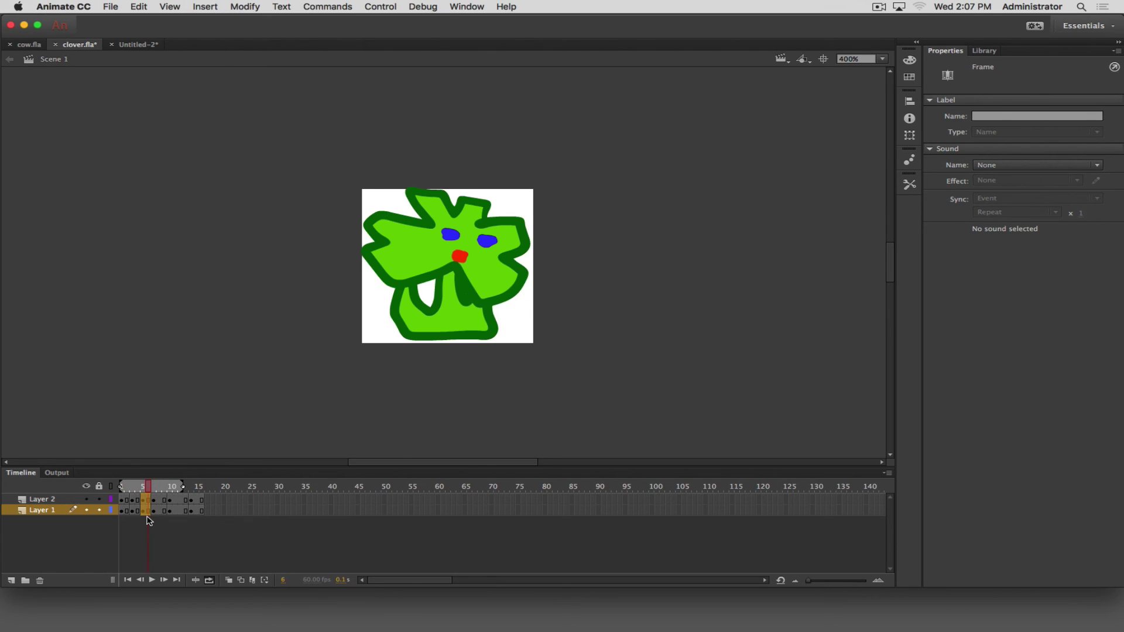
key(F5)
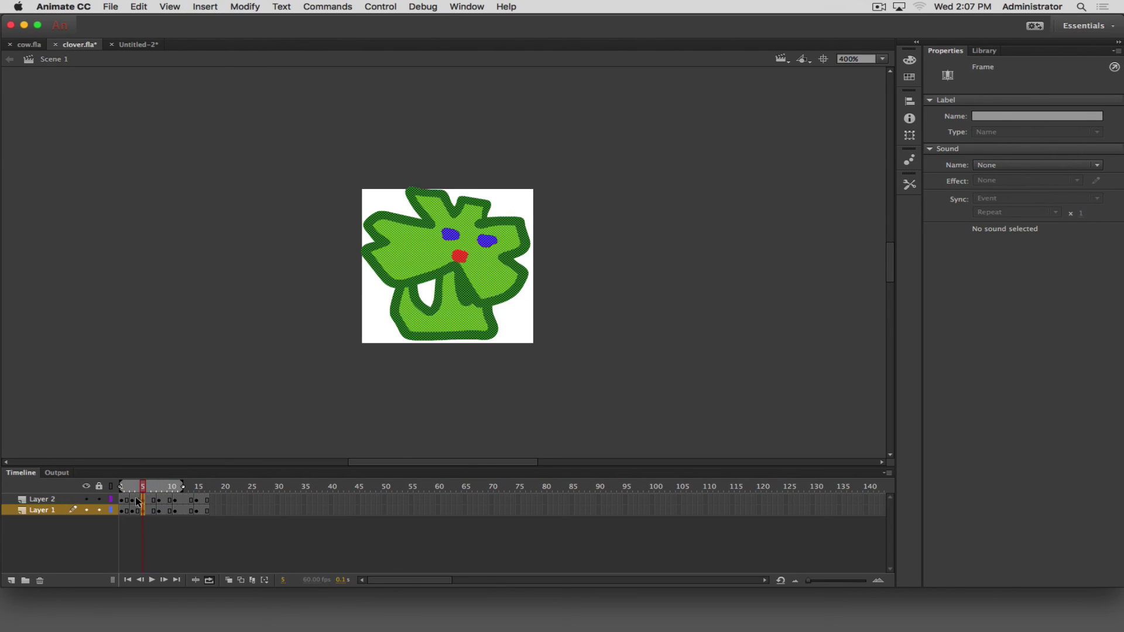
click(136, 511)
key(F5)
drag(123, 502, 124, 517)
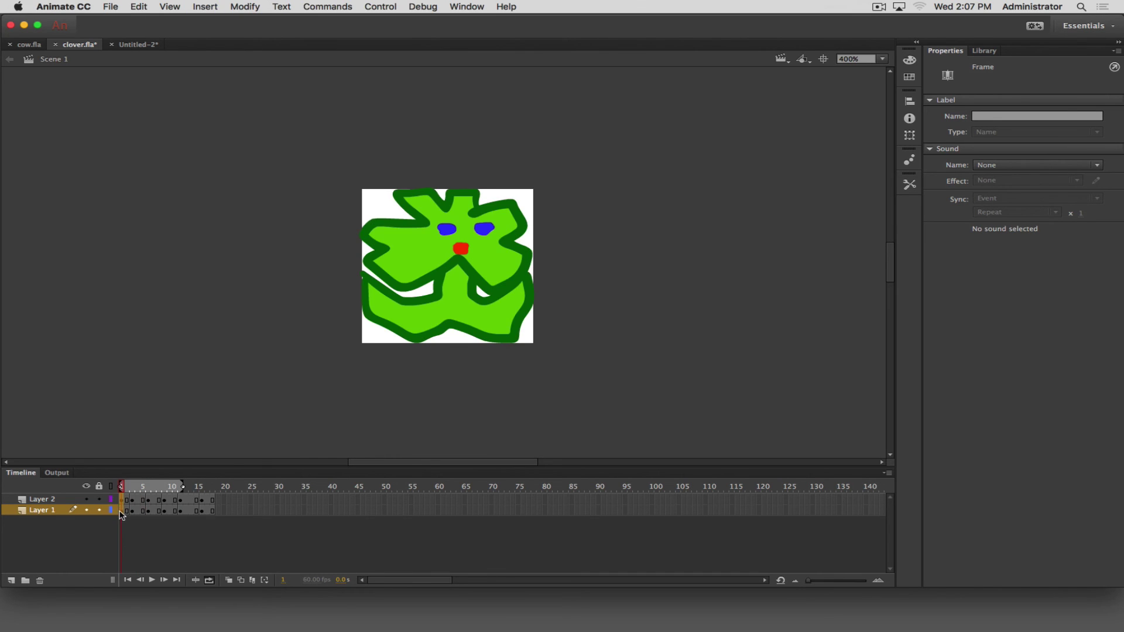
key(F5)
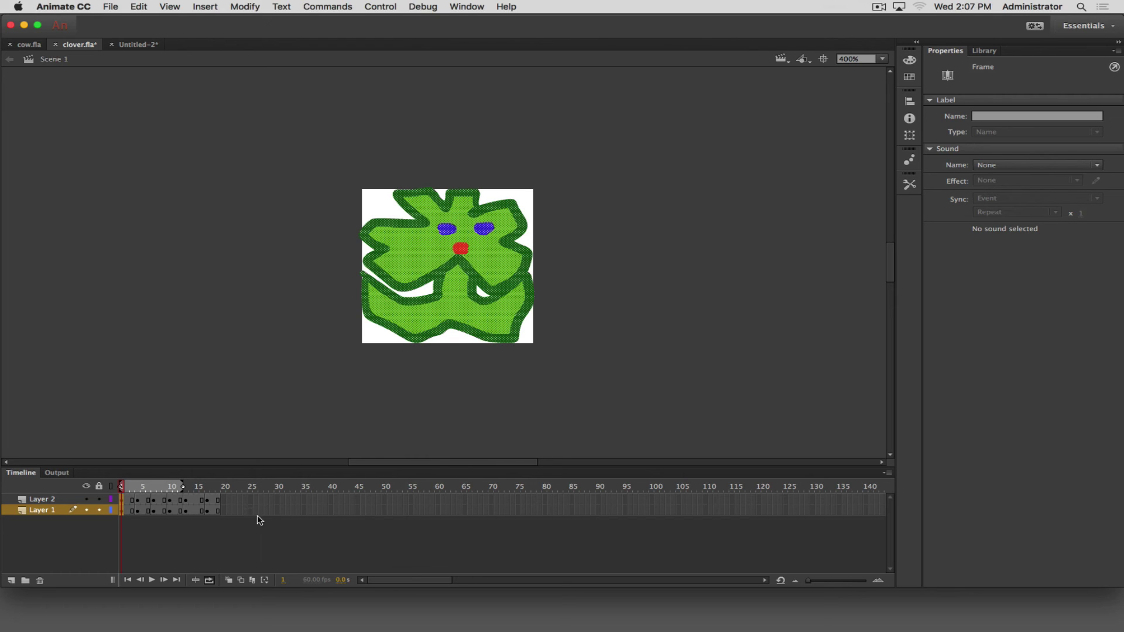
- Preview the clover animation looping over frames 1 to 19 at 100% size
drag(184, 486, 220, 487)
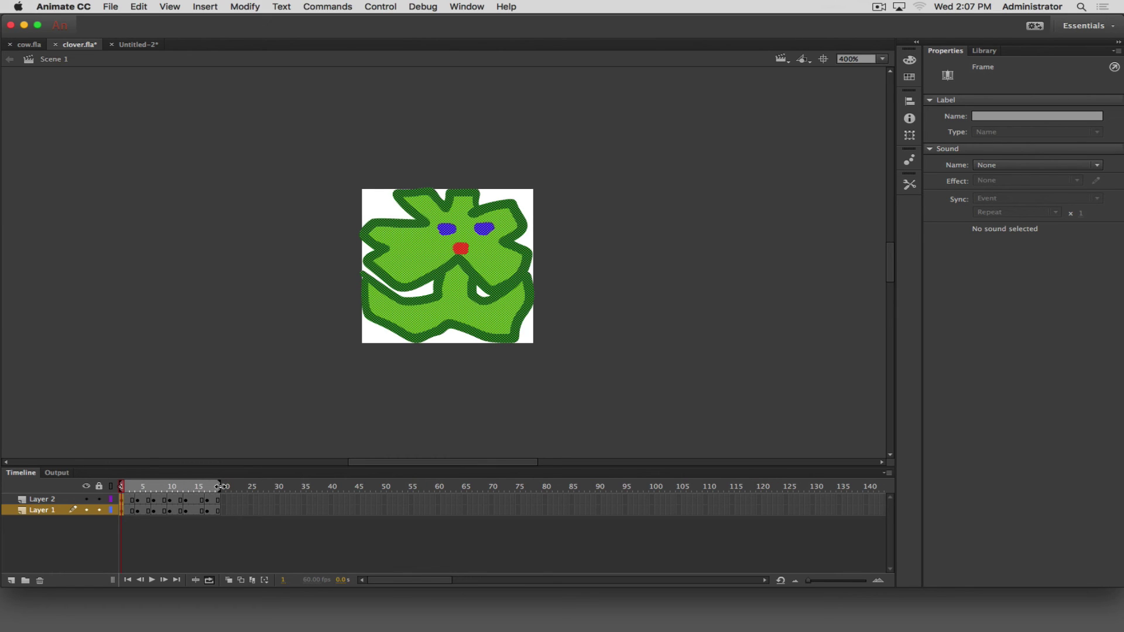
click(152, 581)
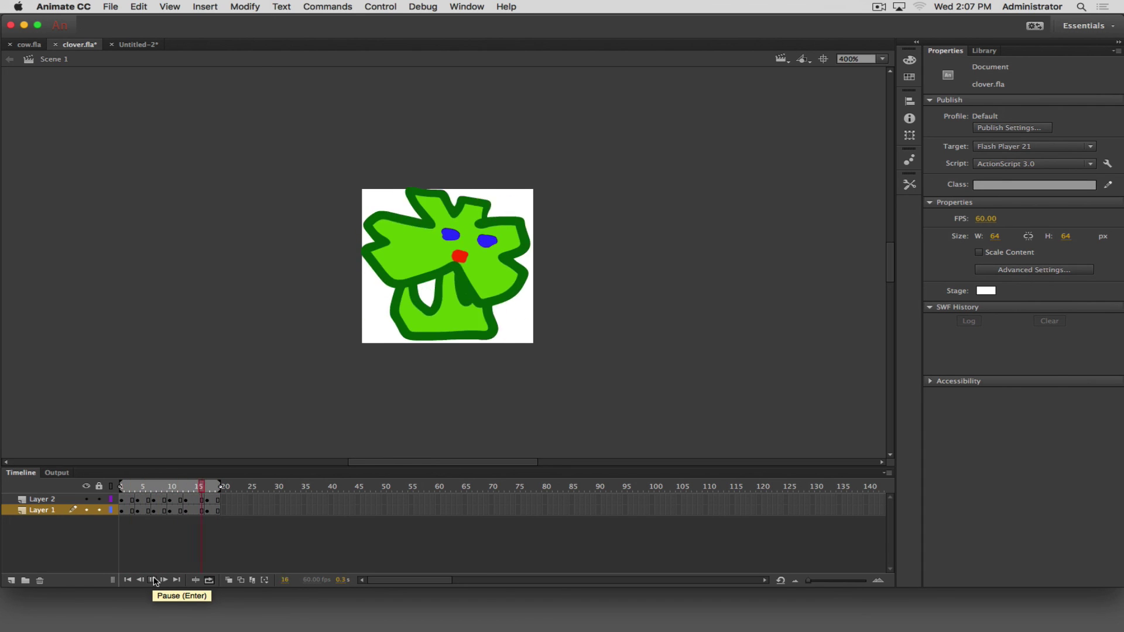
key(super+minus)
key(super+minus)
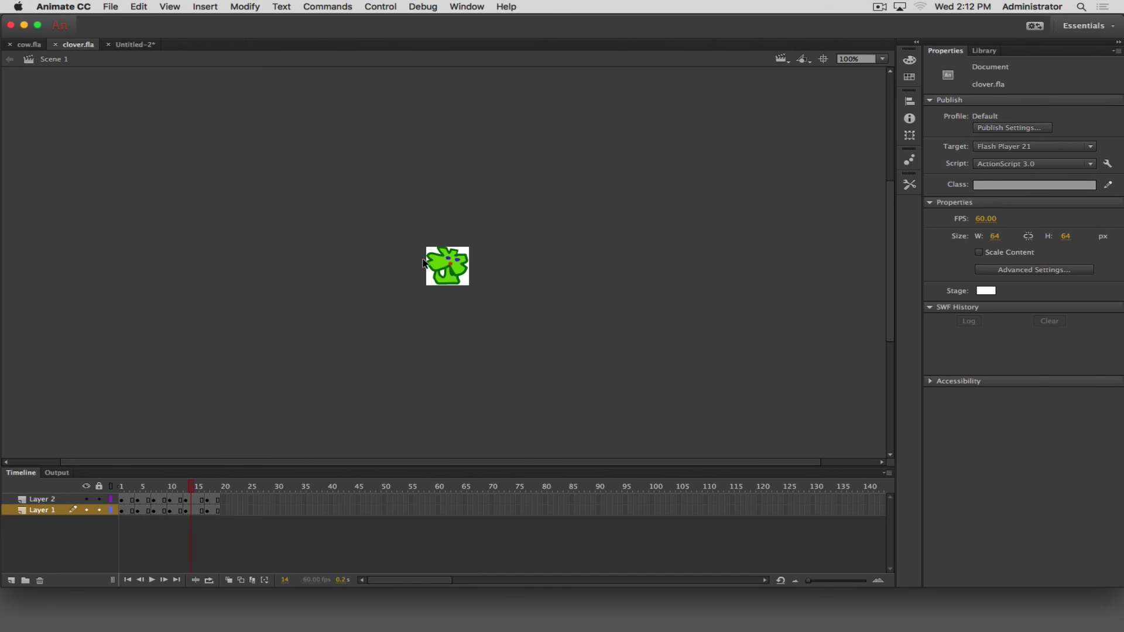
- Export the clover movie as a PNG sequence named clover.png into the data folder of spriteAnimateMoveChase/spriteStart
click(110, 6)
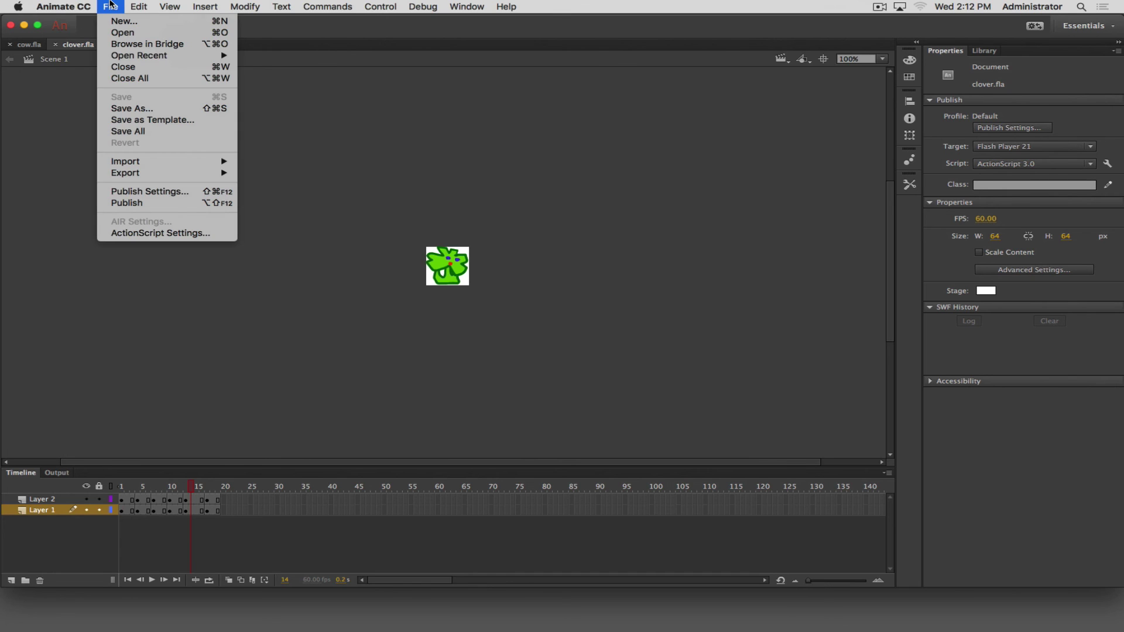
mouse_move(156, 174)
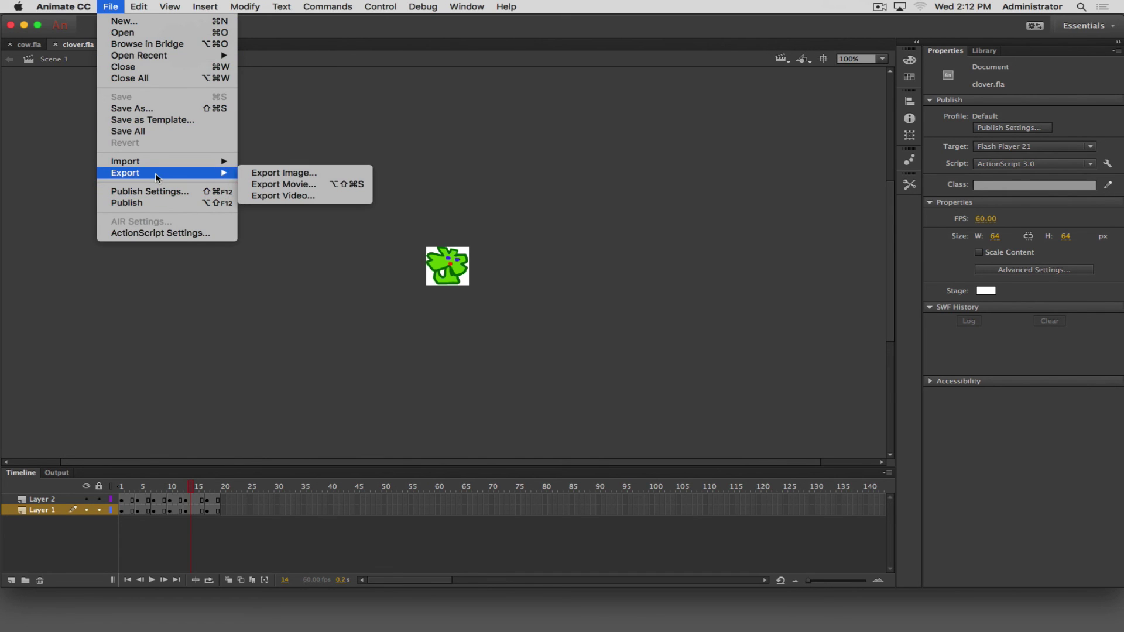
click(258, 185)
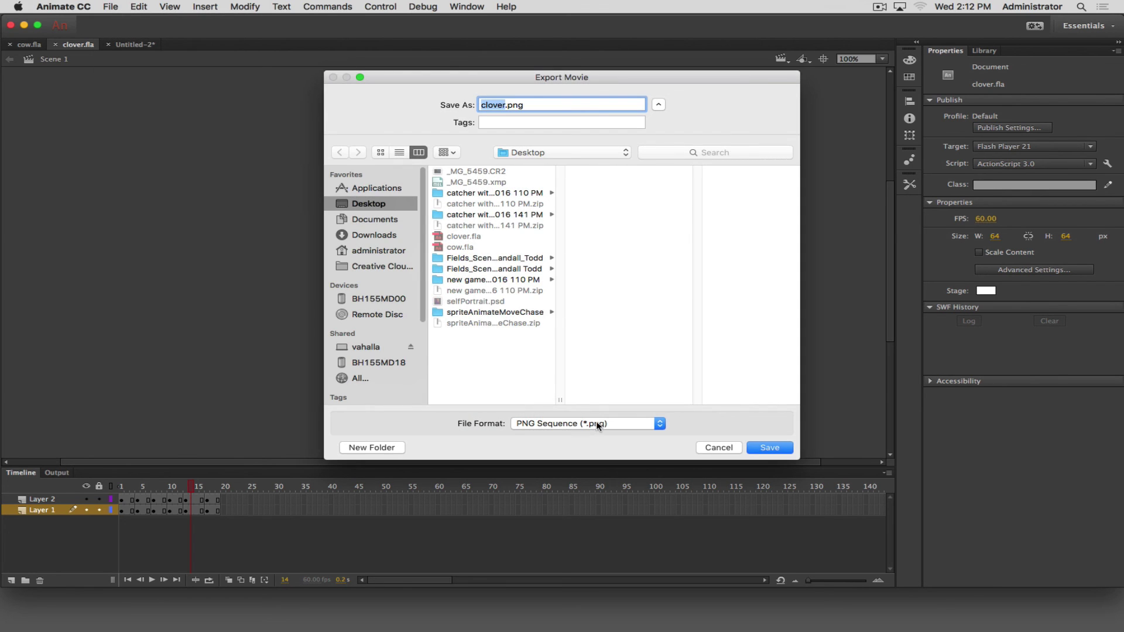
click(524, 426)
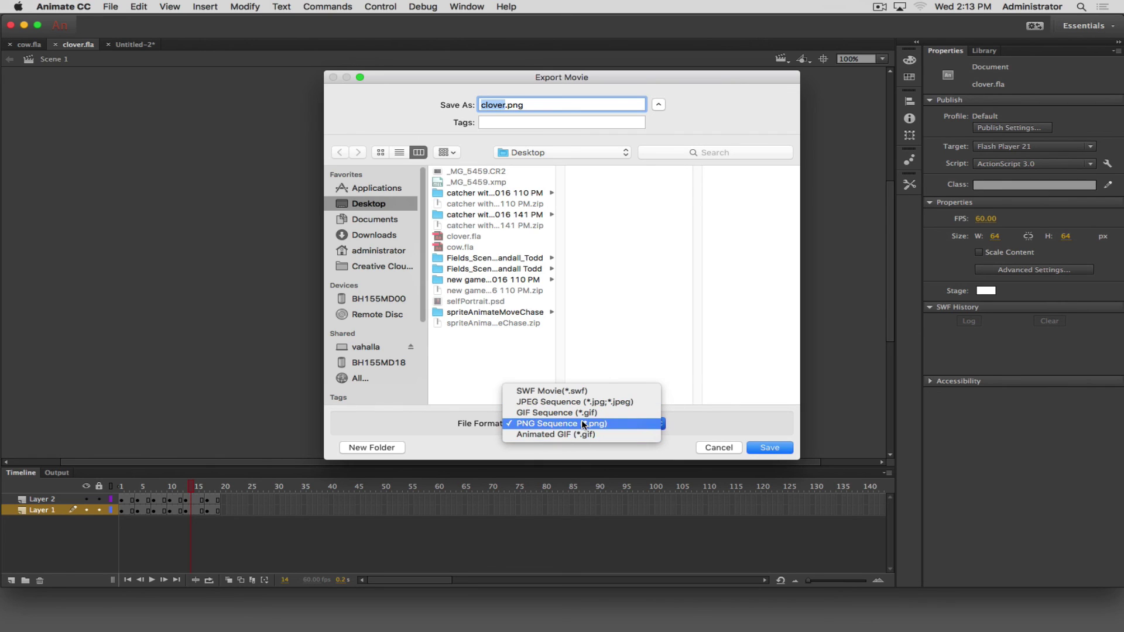
click(550, 424)
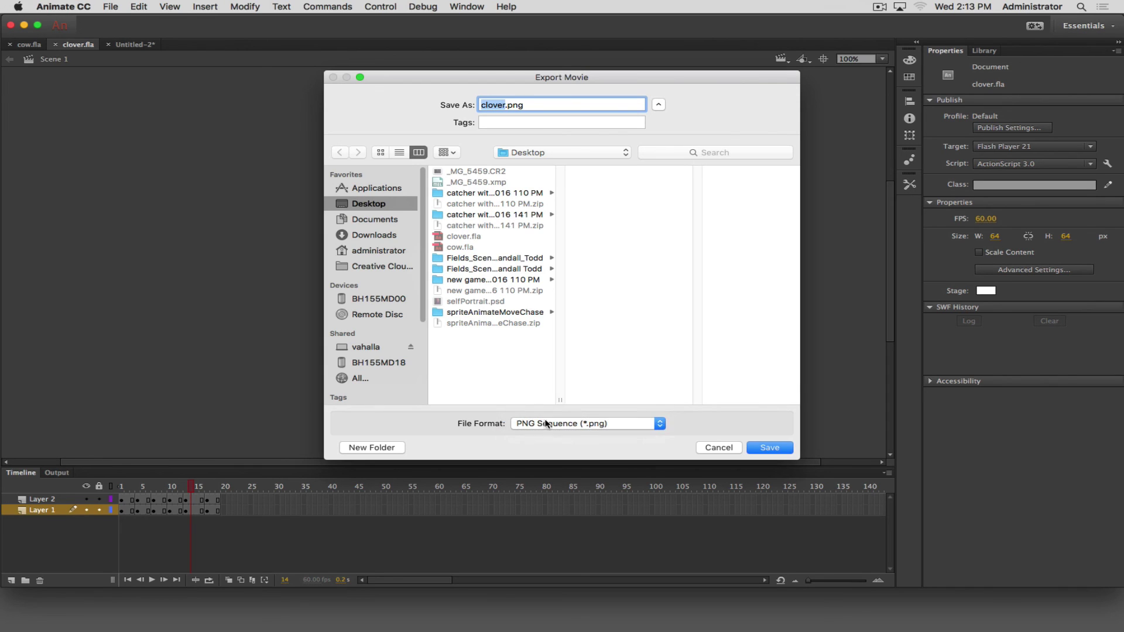
click(492, 311)
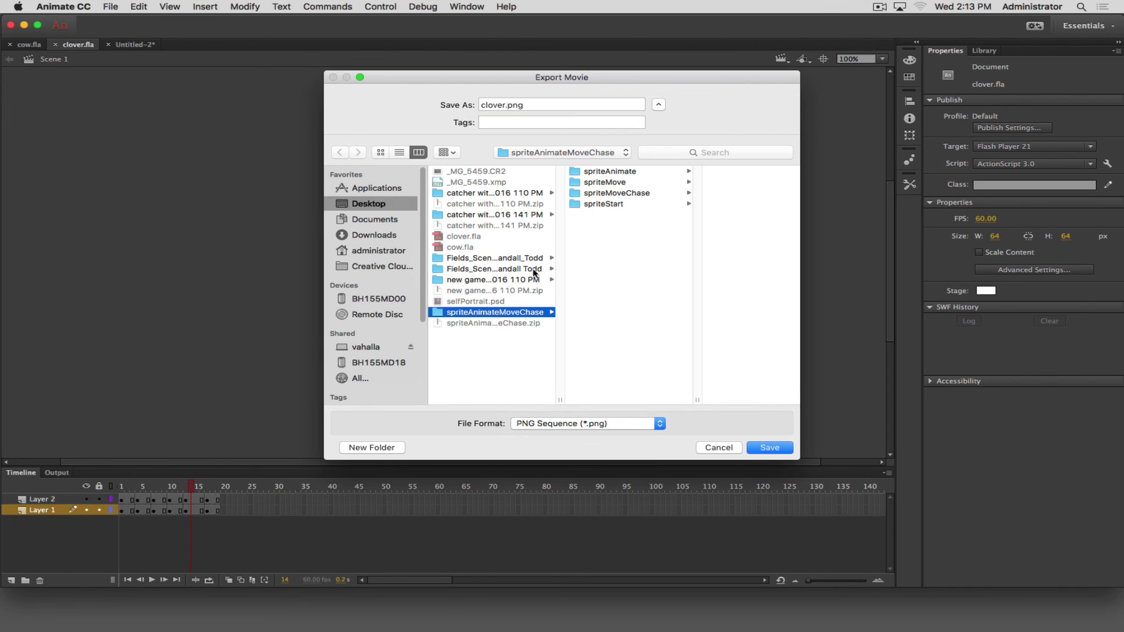
click(589, 203)
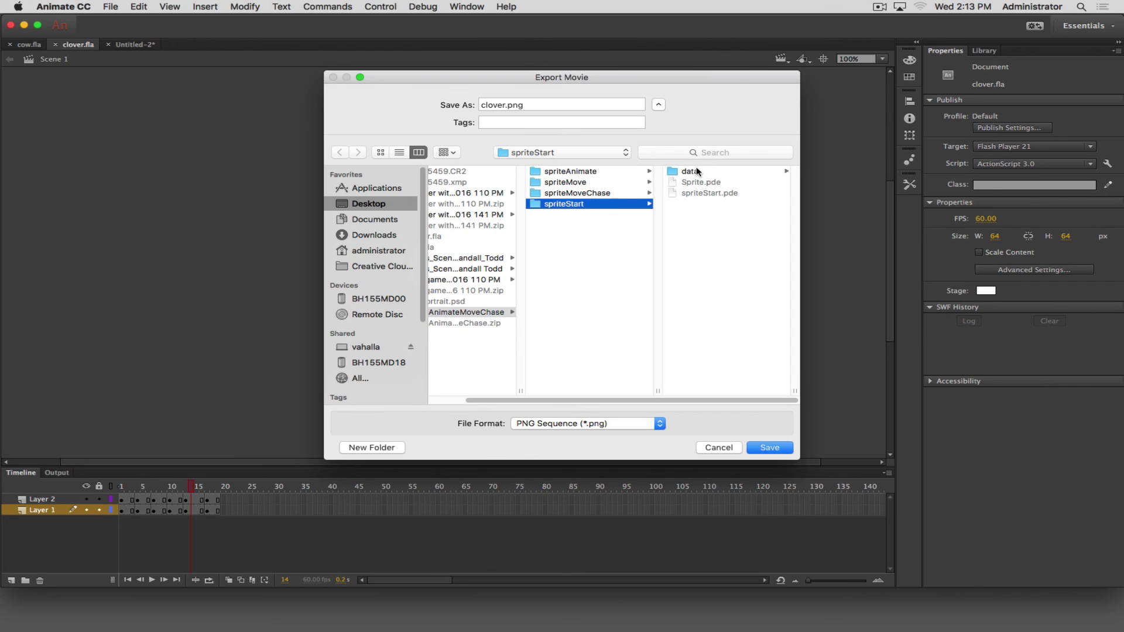
click(693, 172)
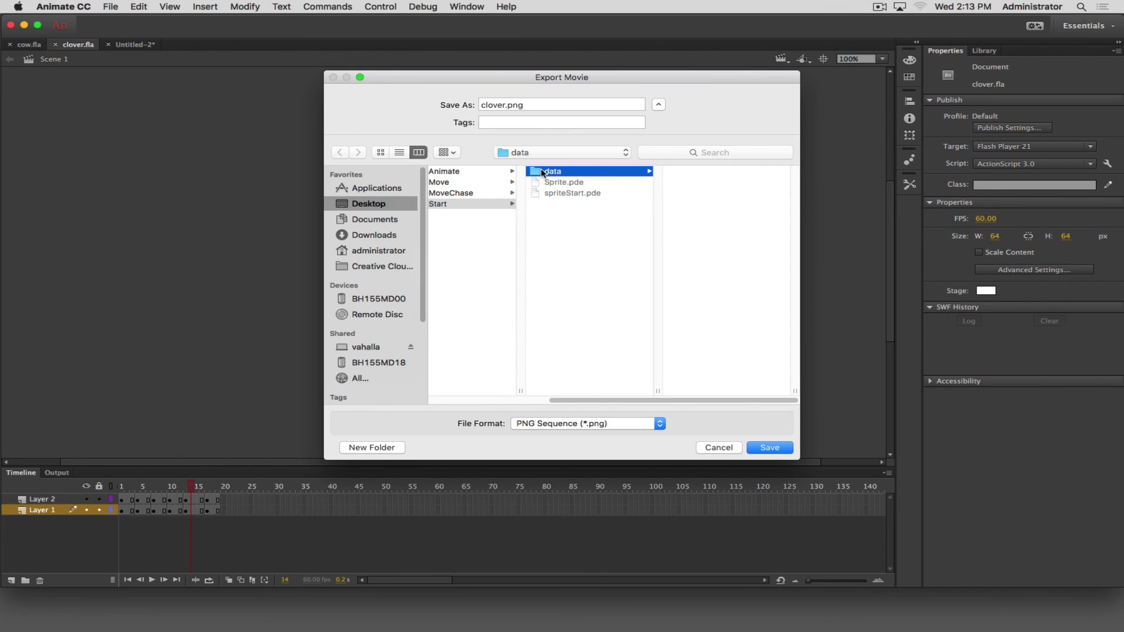
click(767, 449)
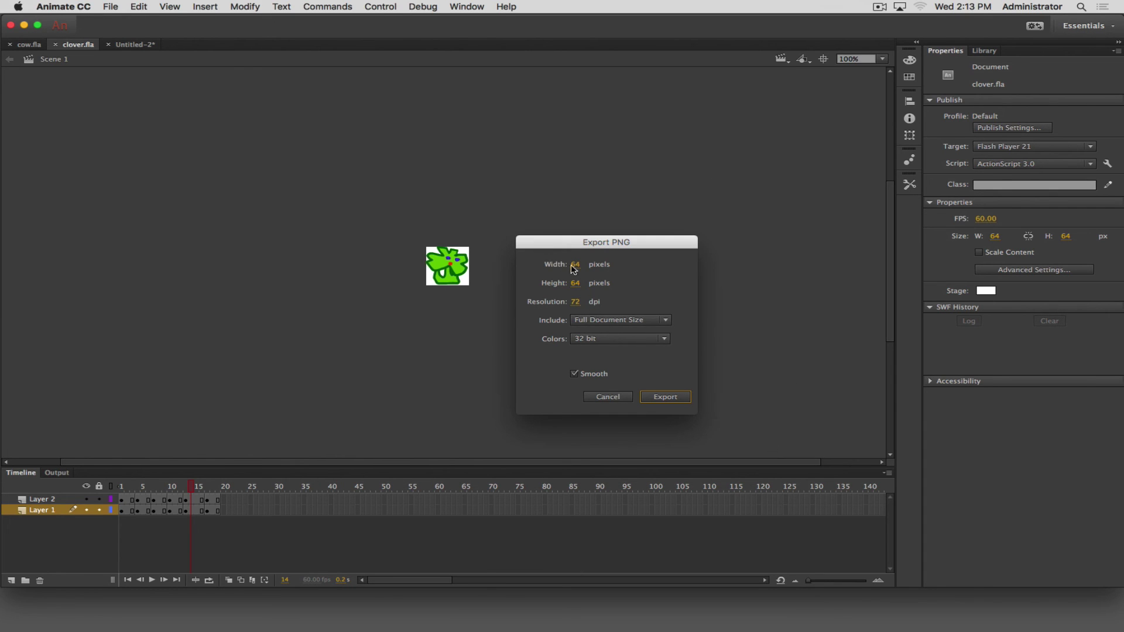
- Try Minimum Image Area as the included area, restore Full Document Size, and export the 64 × 64 px PNG sequence
click(590, 322)
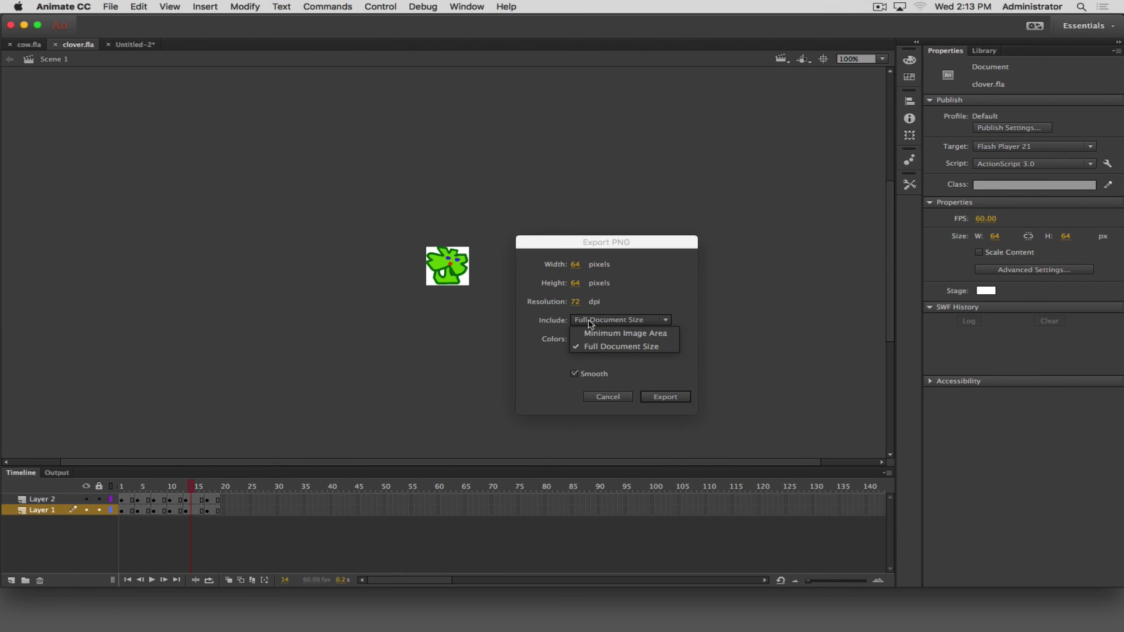
click(599, 333)
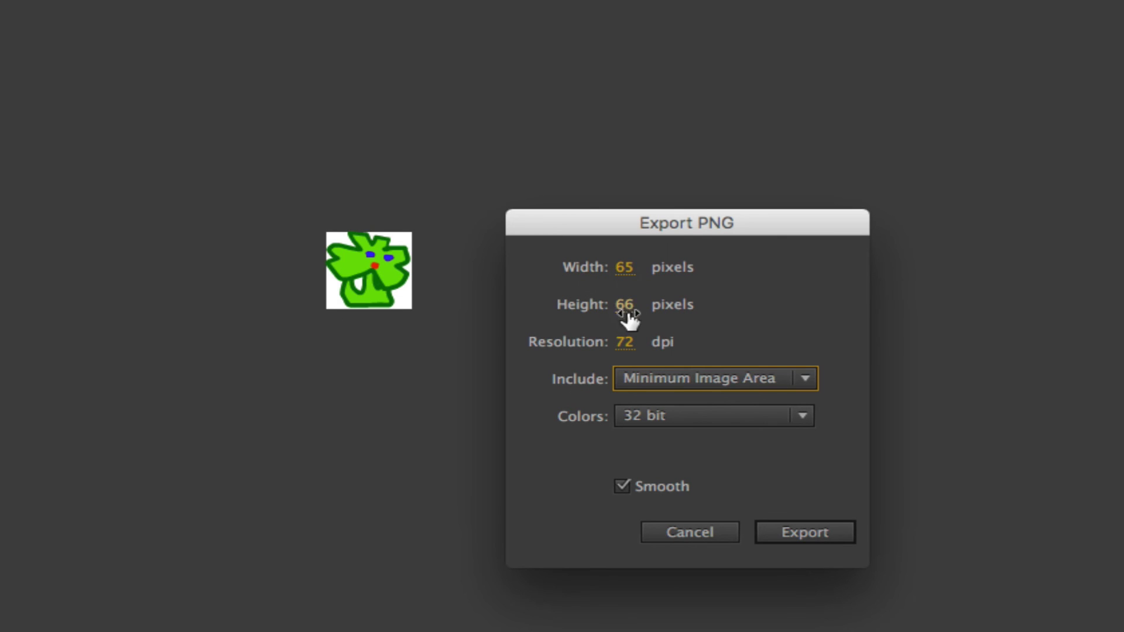
click(639, 380)
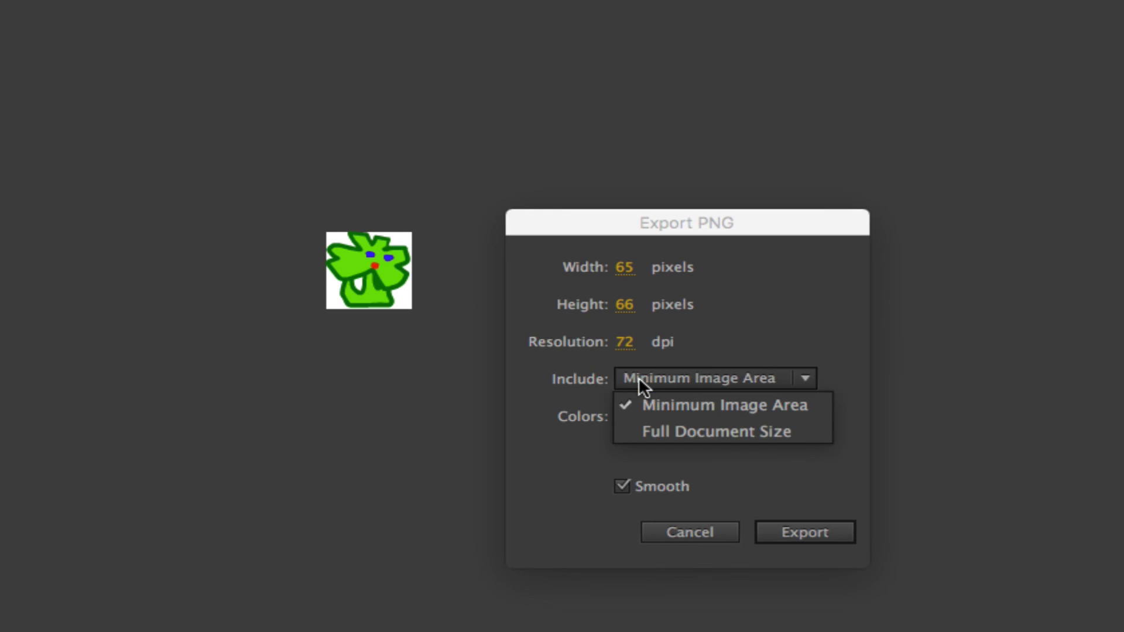
click(645, 431)
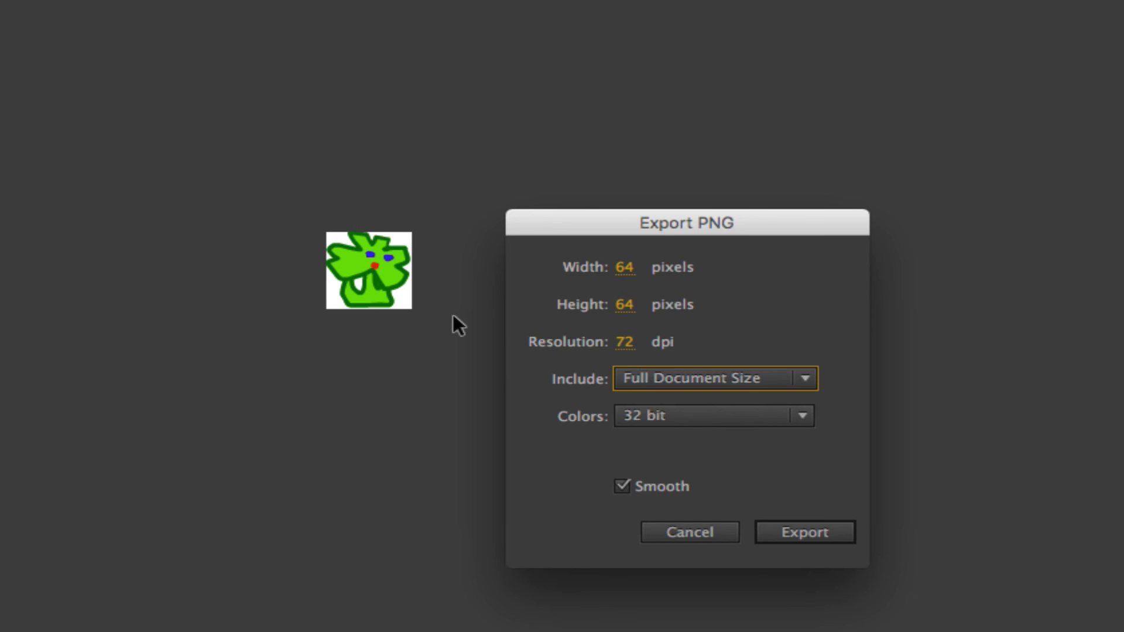
click(797, 534)
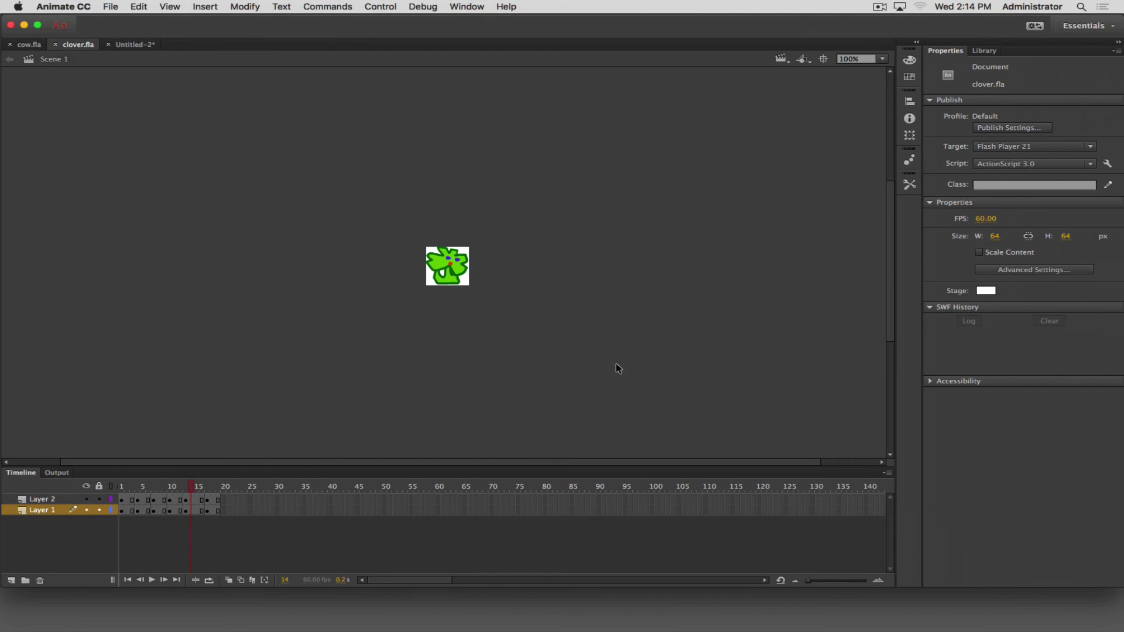
- Switch to cow.fla and save its movie export as the PNG sequence cow.png in the data folder
click(32, 48)
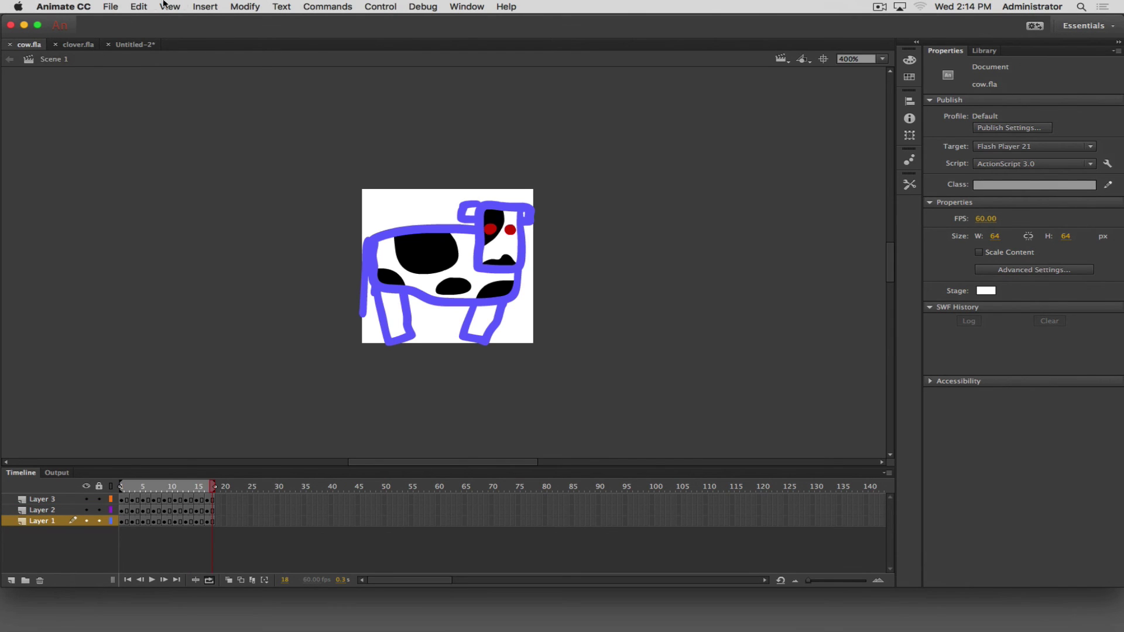
click(112, 6)
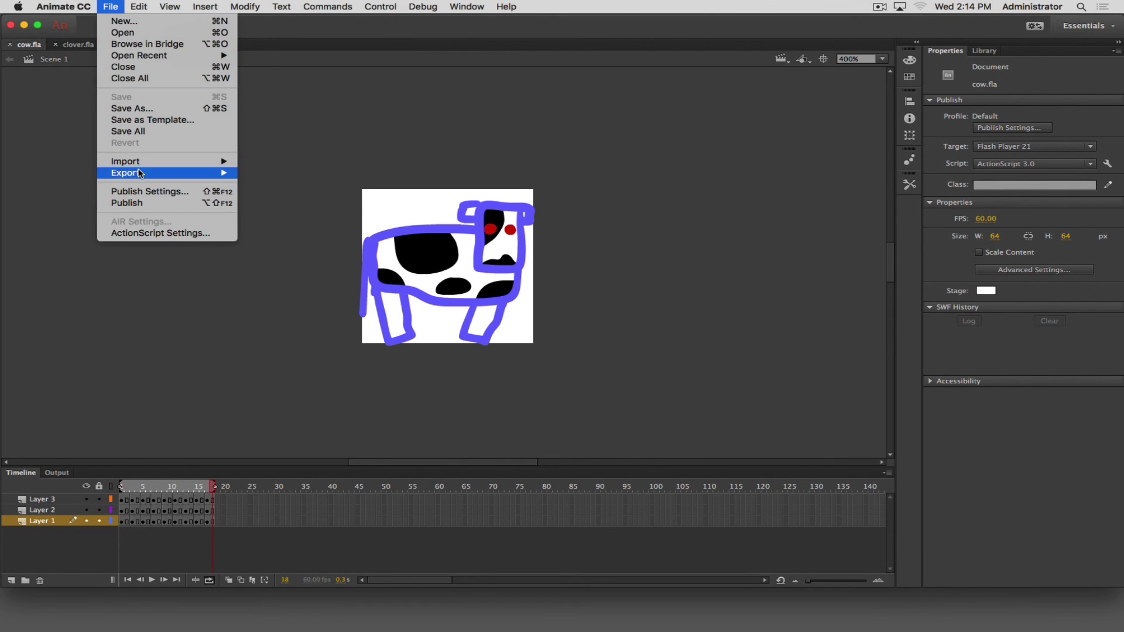
mouse_move(143, 174)
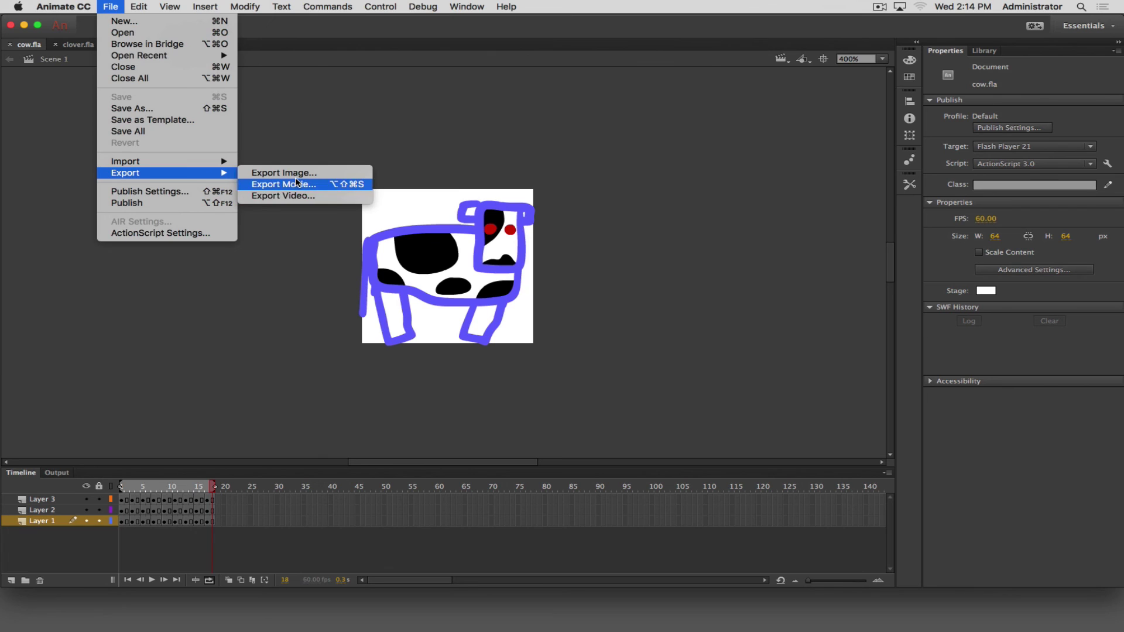
click(294, 184)
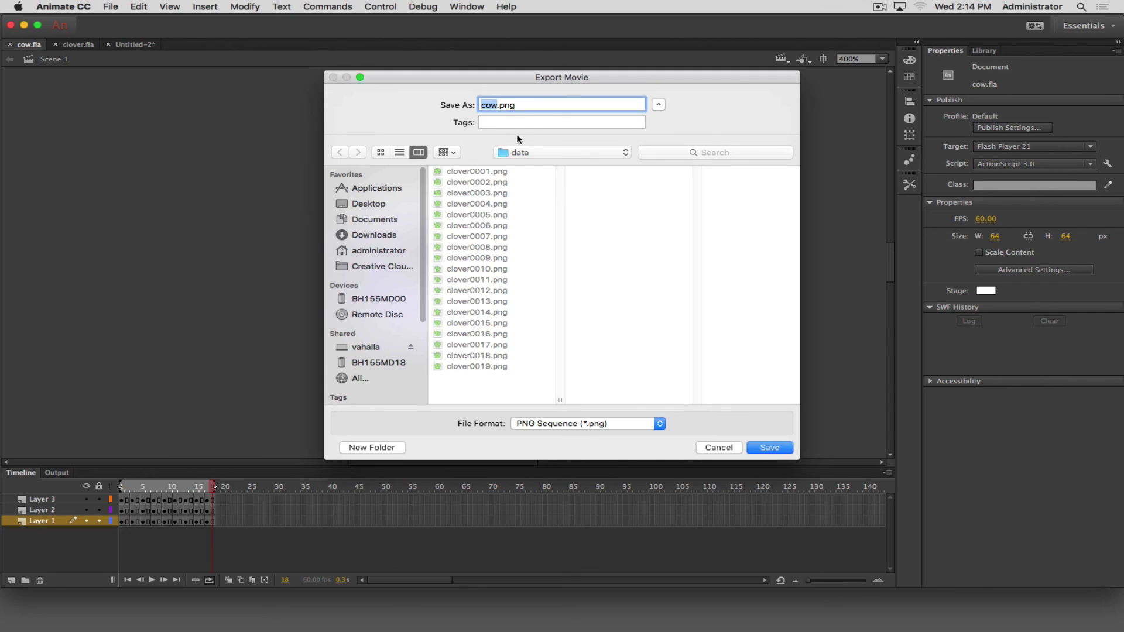
click(768, 445)
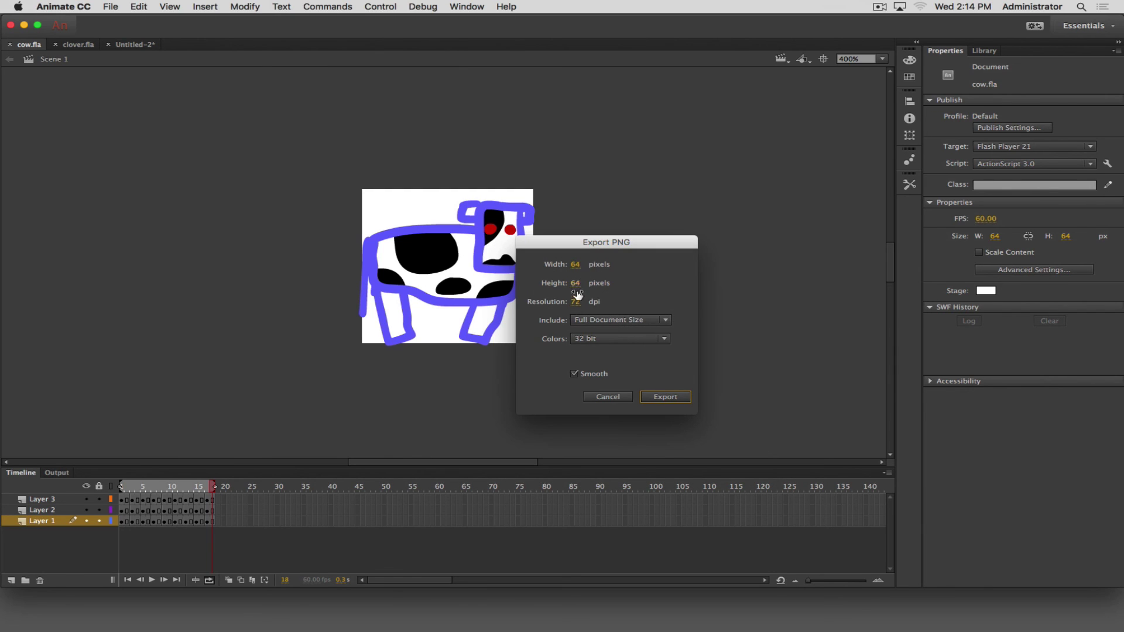
- Export the cow PNG sequence at 64 × 64 px, 72 dpi, full document size, keeping 32 bit colors and smoothing
click(657, 399)
click(631, 341)
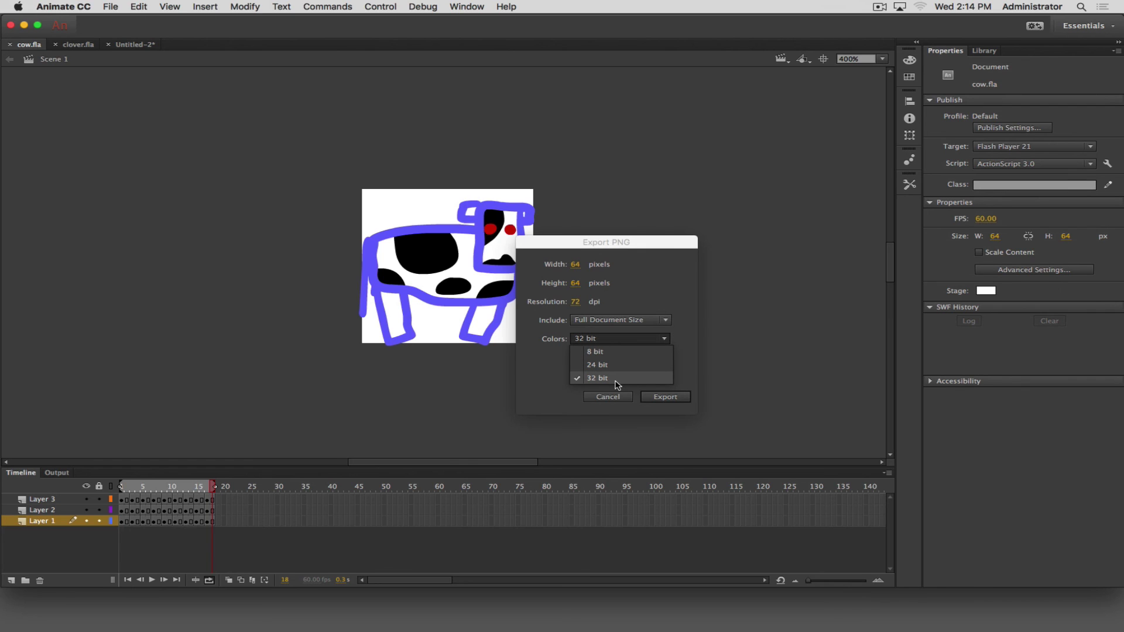
click(536, 367)
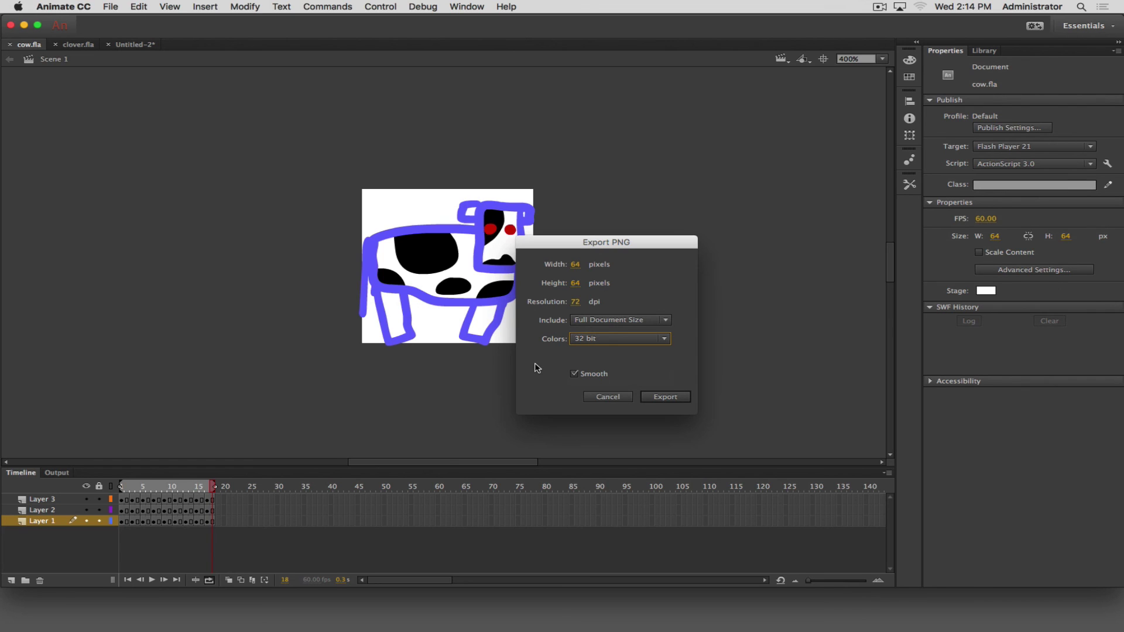
click(666, 398)
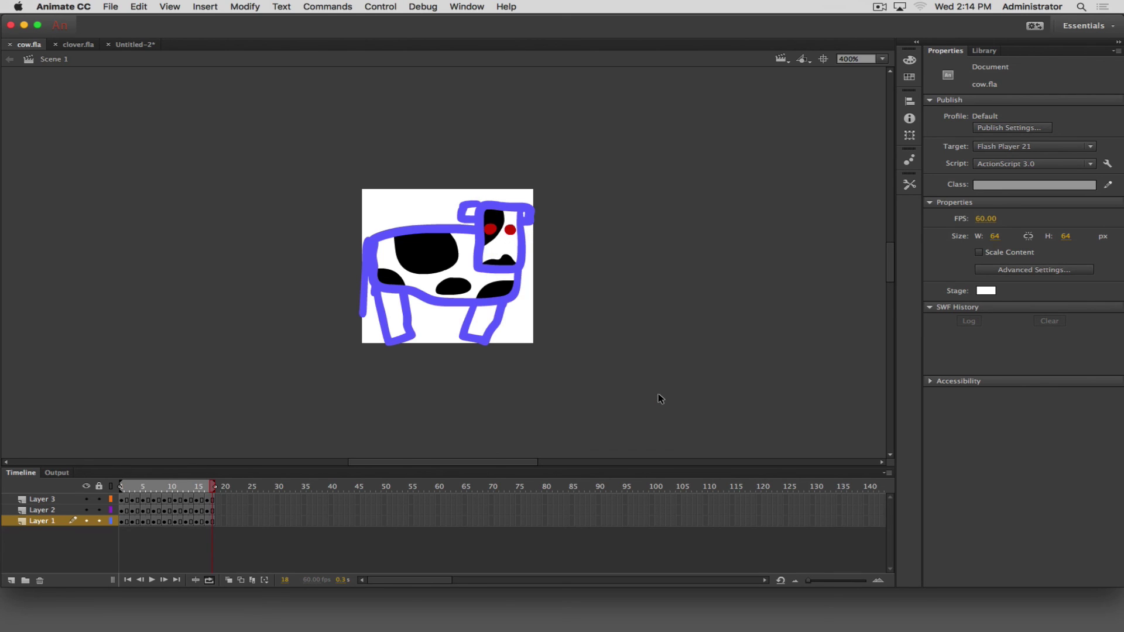